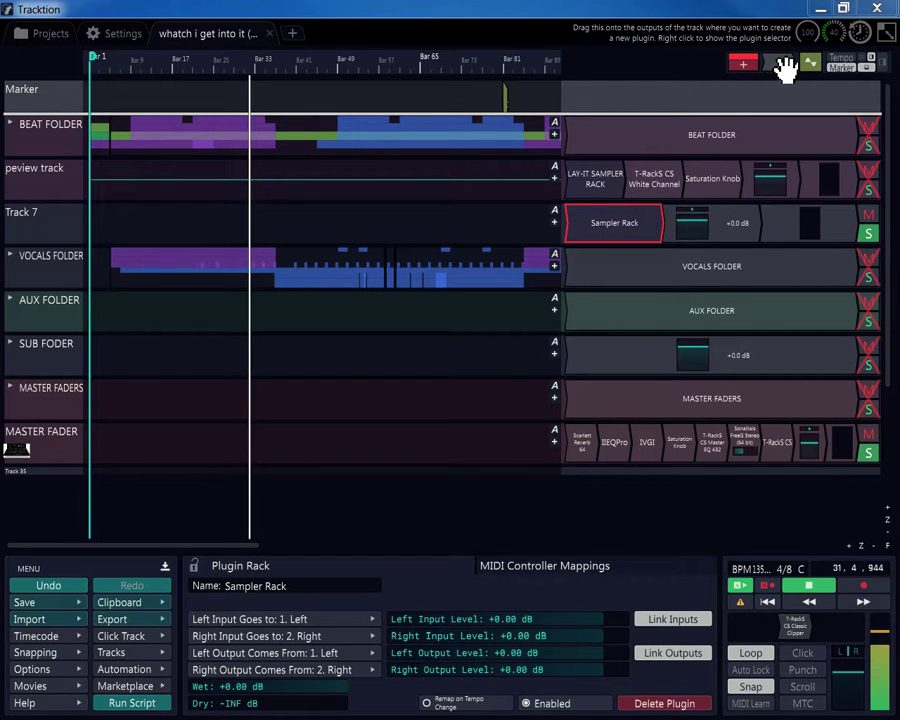
- Add the Sampler synth instrument to Track 7 directly after the Sampler Rack
{"action": "left_click_drag", "start_coordinate": [780, 68], "coordinate": [662, 233]}
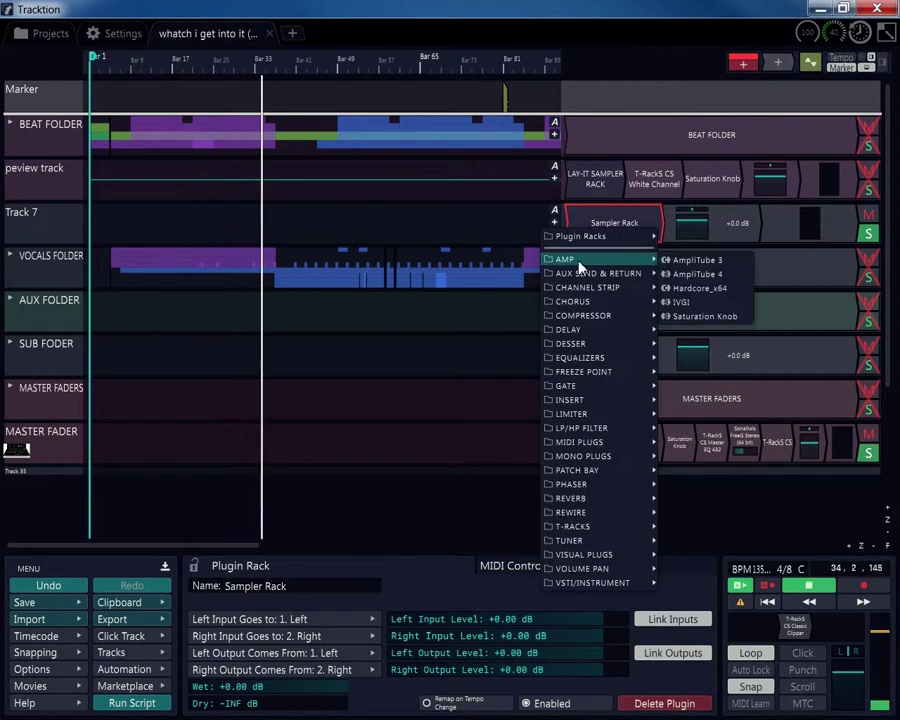
{"action": "mouse_move", "coordinate": [580, 317]}
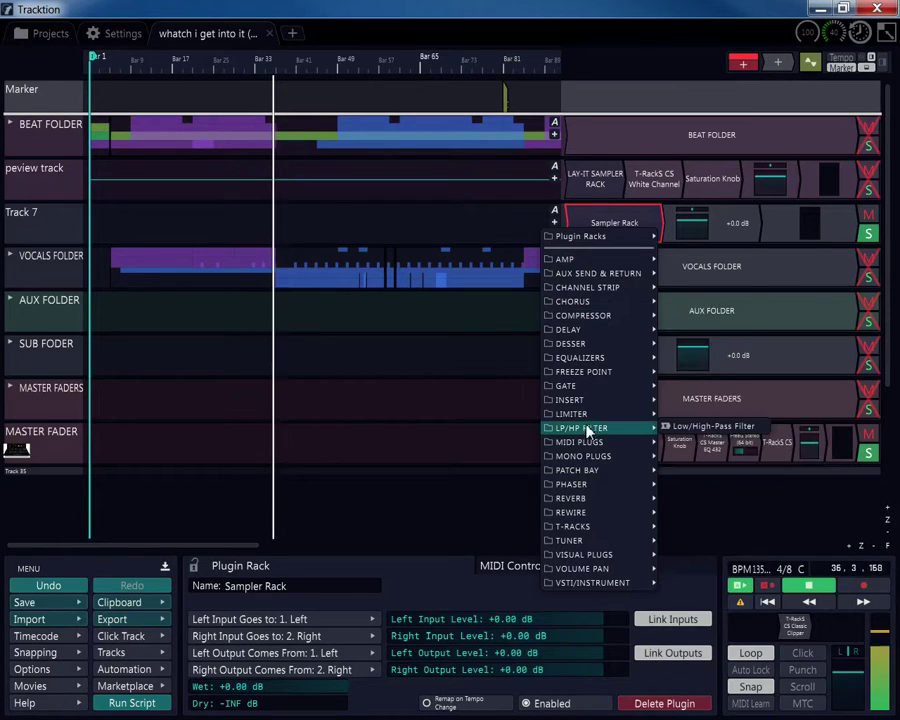
{"action": "mouse_move", "coordinate": [594, 588]}
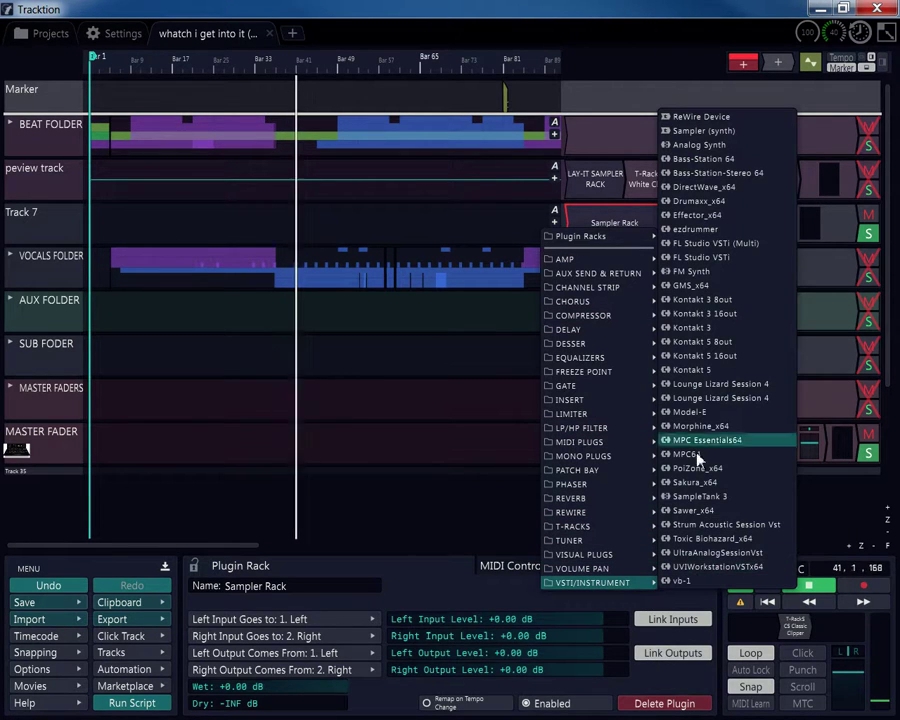
{"action": "left_click", "coordinate": [700, 131]}
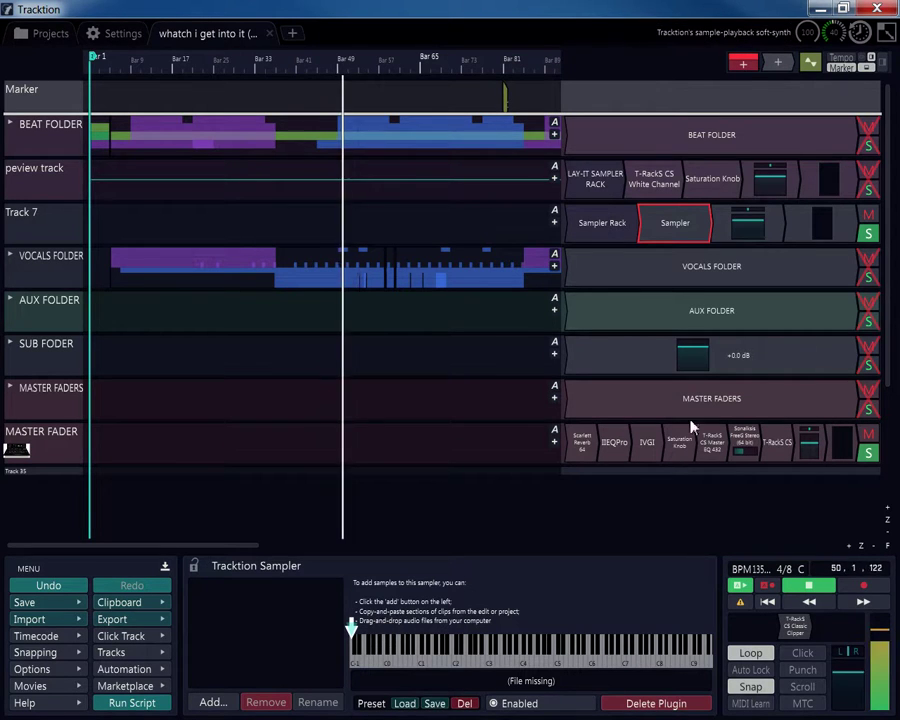
- Show the browser's search page and filter its results to loops only, without presets
{"action": "left_click", "coordinate": [873, 61]}
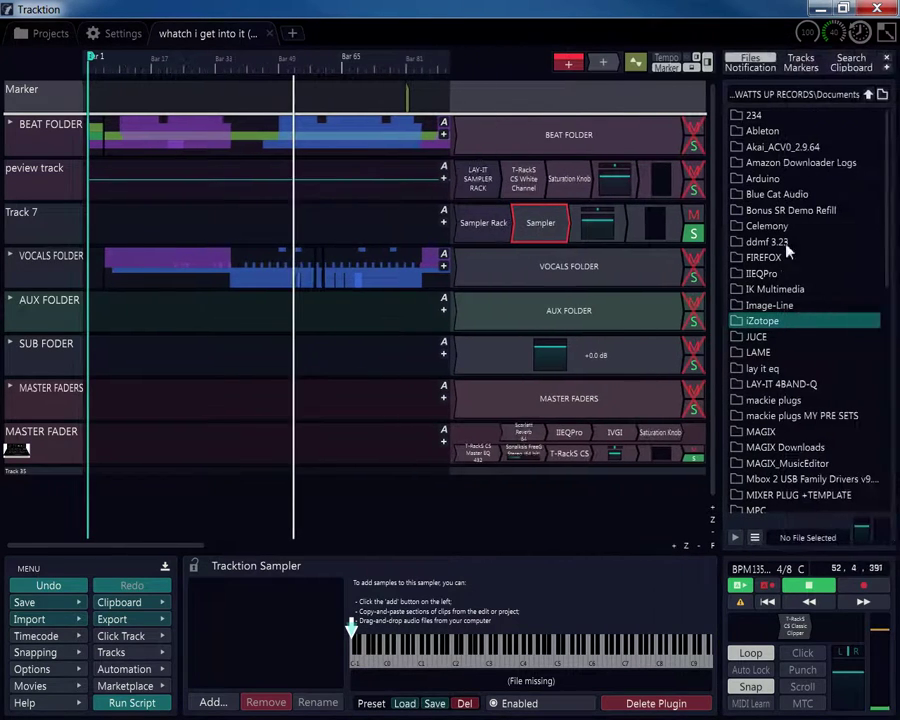
{"action": "left_click", "coordinate": [799, 60]}
{"action": "left_click", "coordinate": [750, 58]}
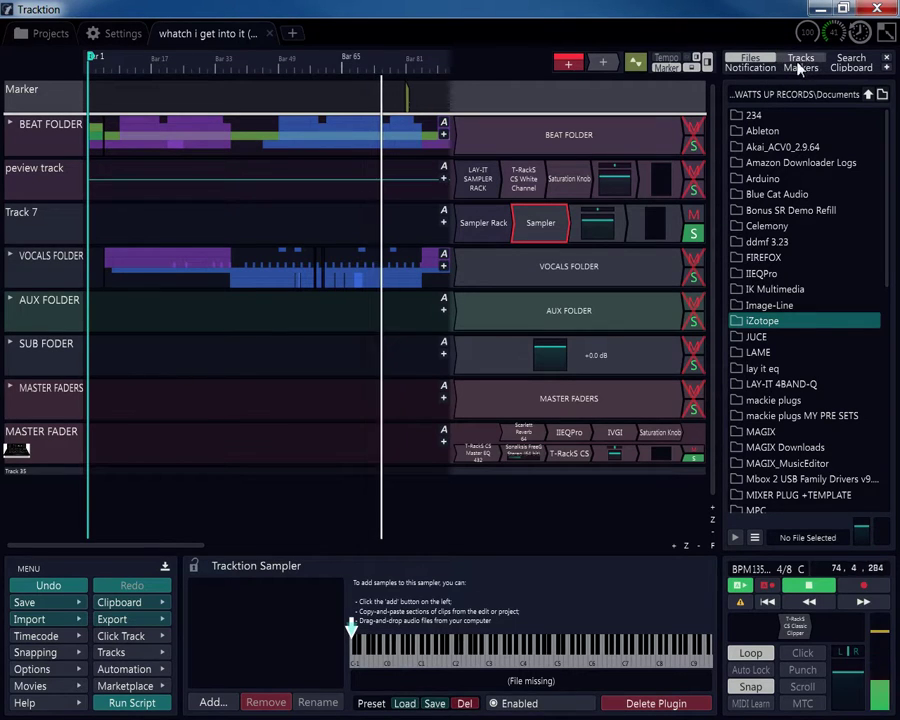
{"action": "left_click", "coordinate": [848, 62]}
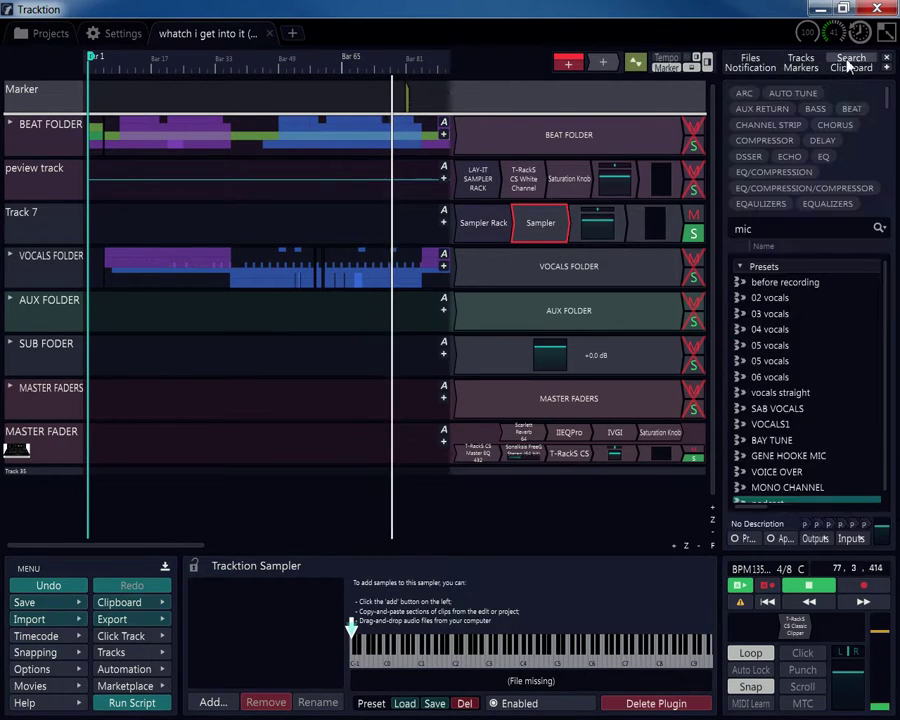
{"action": "left_click", "coordinate": [881, 228]}
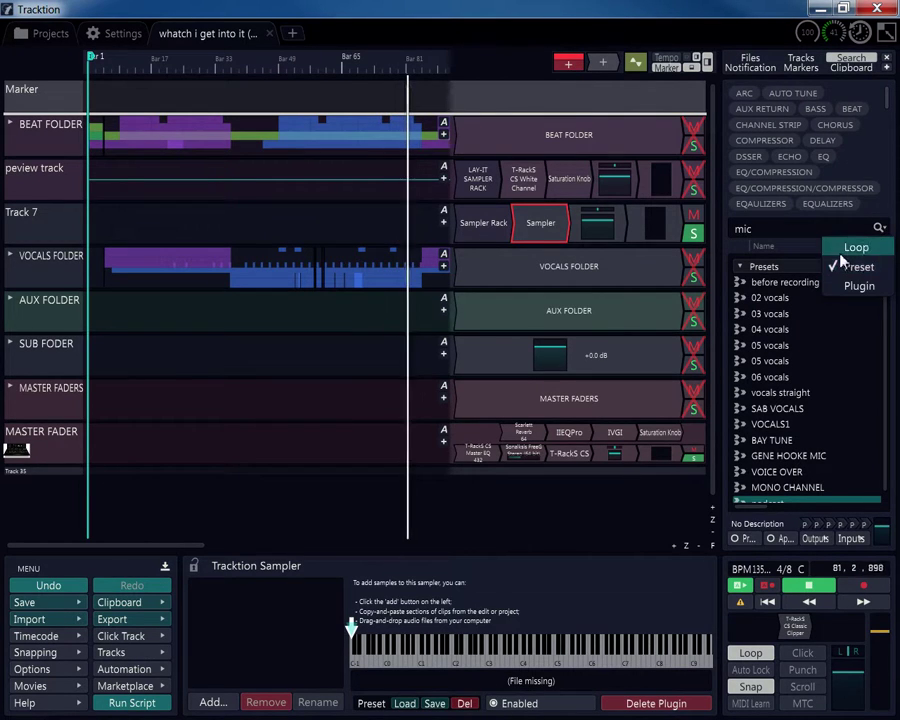
{"action": "left_click", "coordinate": [856, 248]}
{"action": "left_click", "coordinate": [879, 229]}
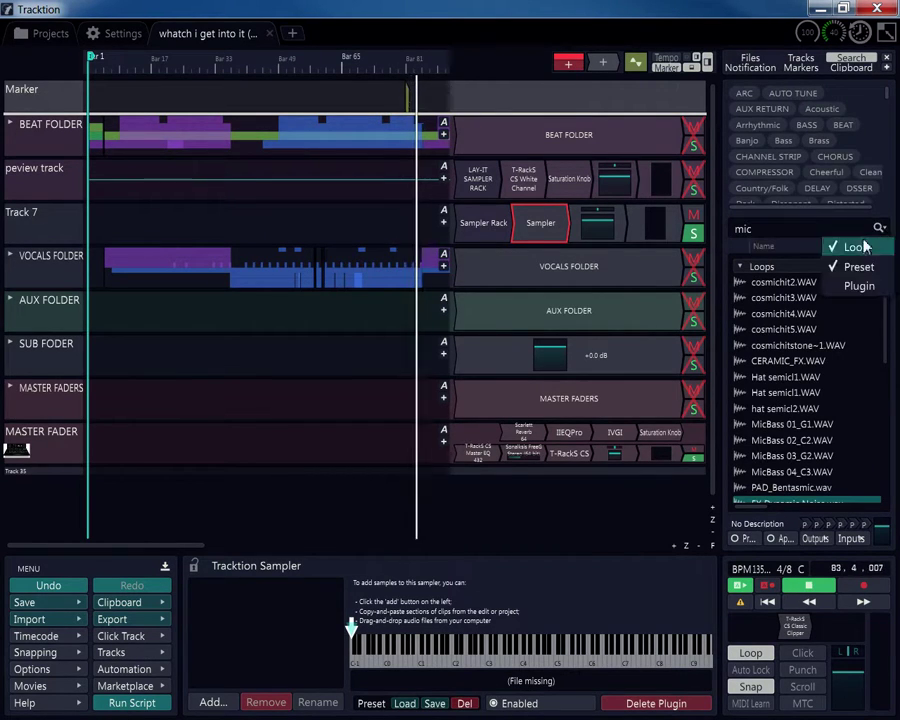
{"action": "left_click", "coordinate": [852, 264]}
- Preview cosmichit3.WAV and load it into the Track 7 sampler as its first sample
{"action": "left_click", "coordinate": [772, 300]}
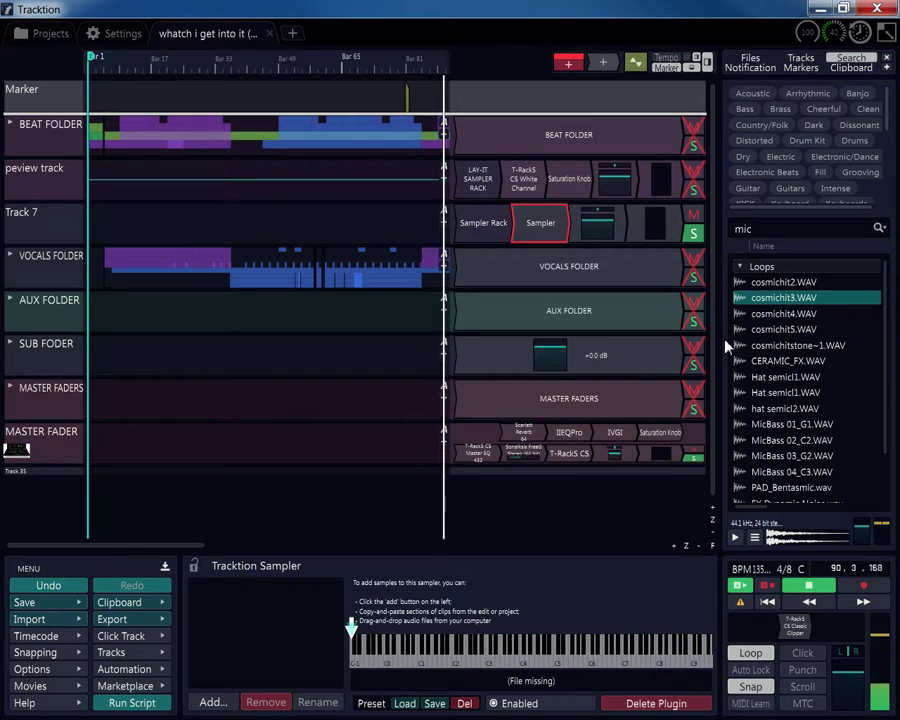
{"action": "left_click_drag", "start_coordinate": [776, 300], "coordinate": [268, 630]}
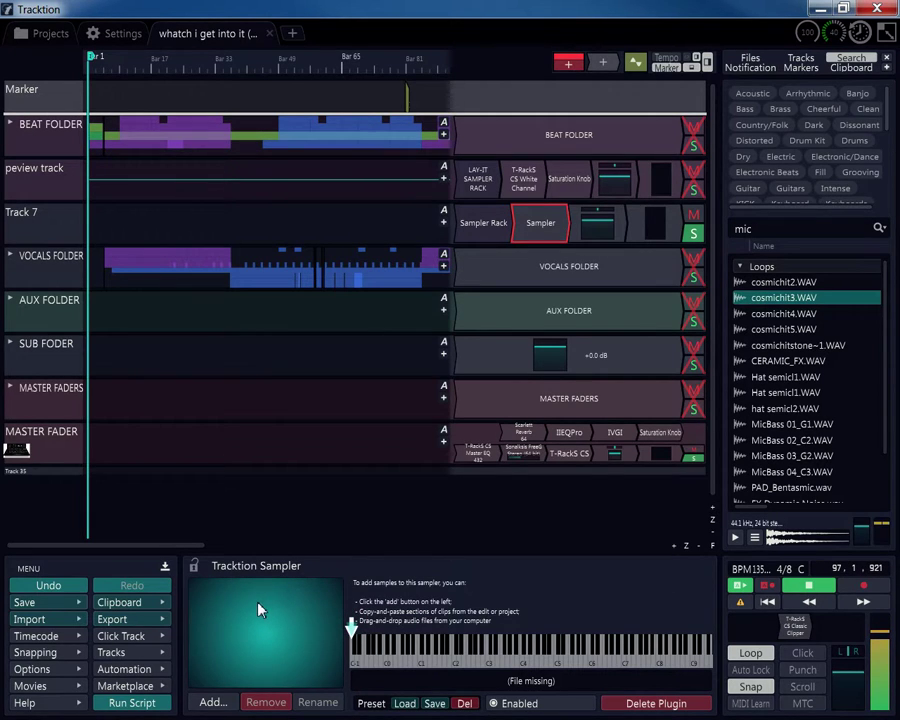
{"action": "left_click_drag", "start_coordinate": [277, 604], "coordinate": [277, 604]}
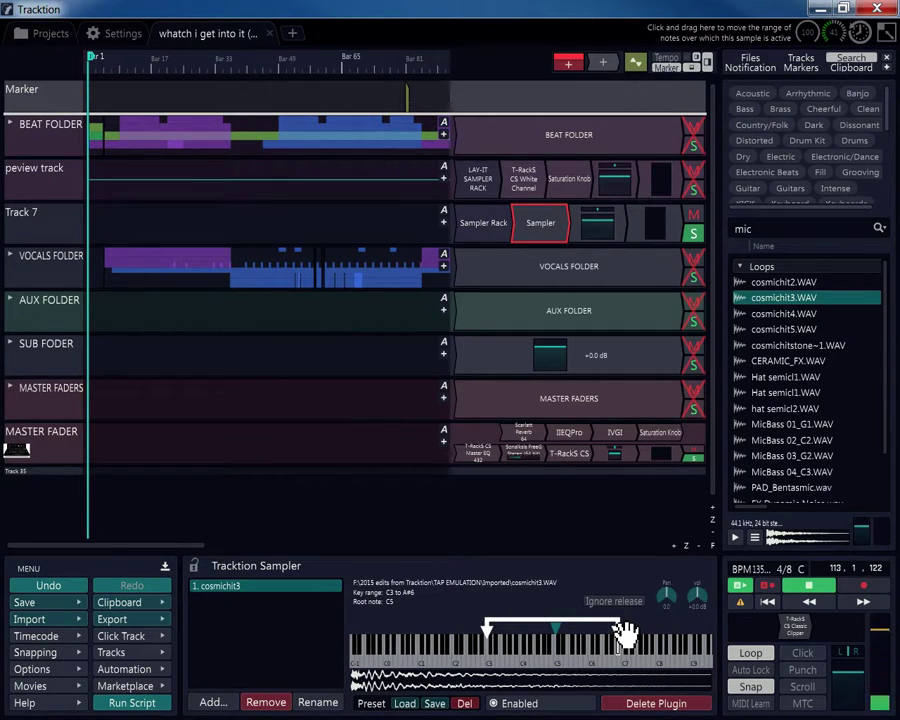
- Narrow cosmichit3's active key range to the single note C5
{"action": "left_click_drag", "start_coordinate": [625, 632], "coordinate": [621, 632]}
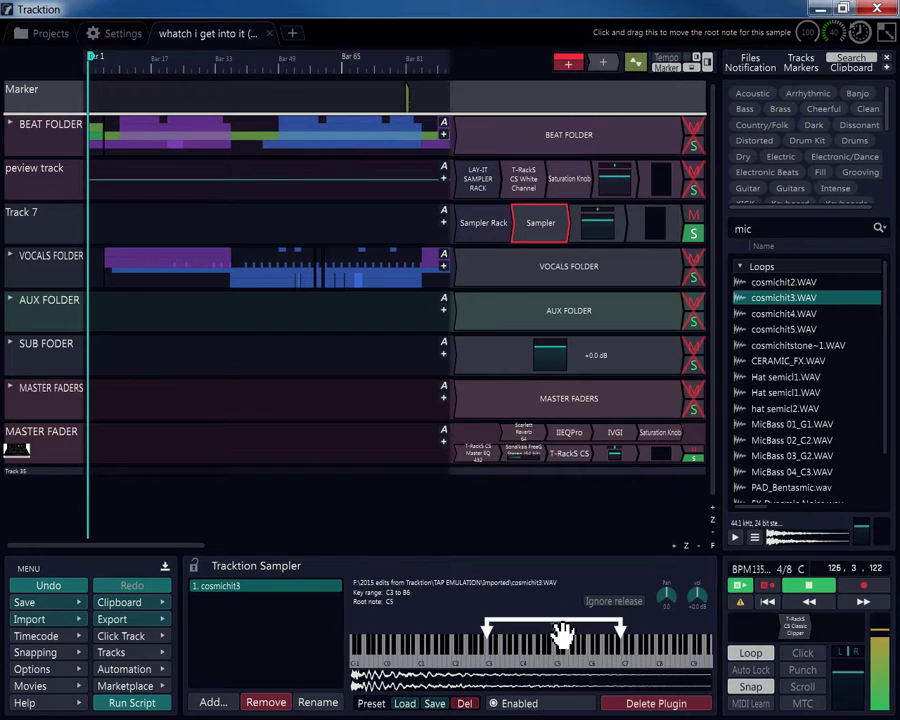
{"action": "left_click_drag", "start_coordinate": [563, 636], "coordinate": [545, 640]}
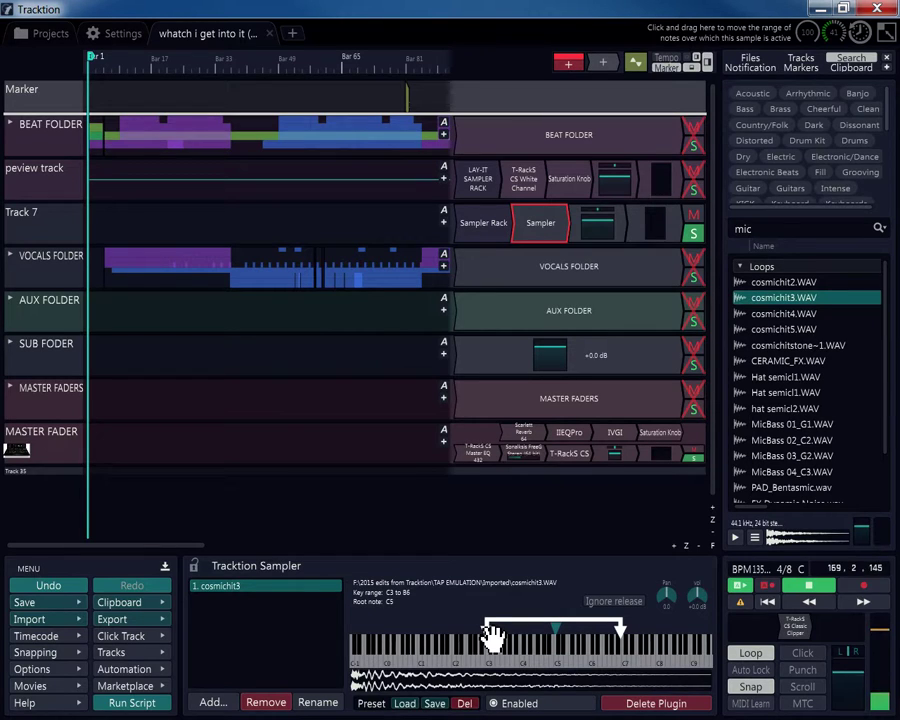
{"action": "left_click_drag", "start_coordinate": [537, 628], "coordinate": [562, 624]}
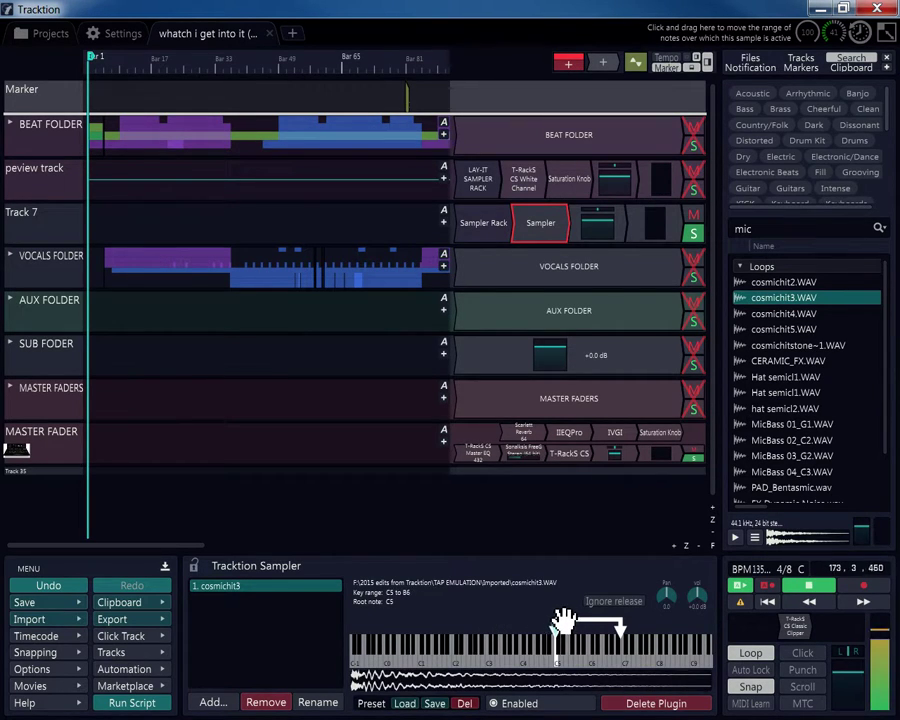
{"action": "left_click_drag", "start_coordinate": [622, 632], "coordinate": [605, 638]}
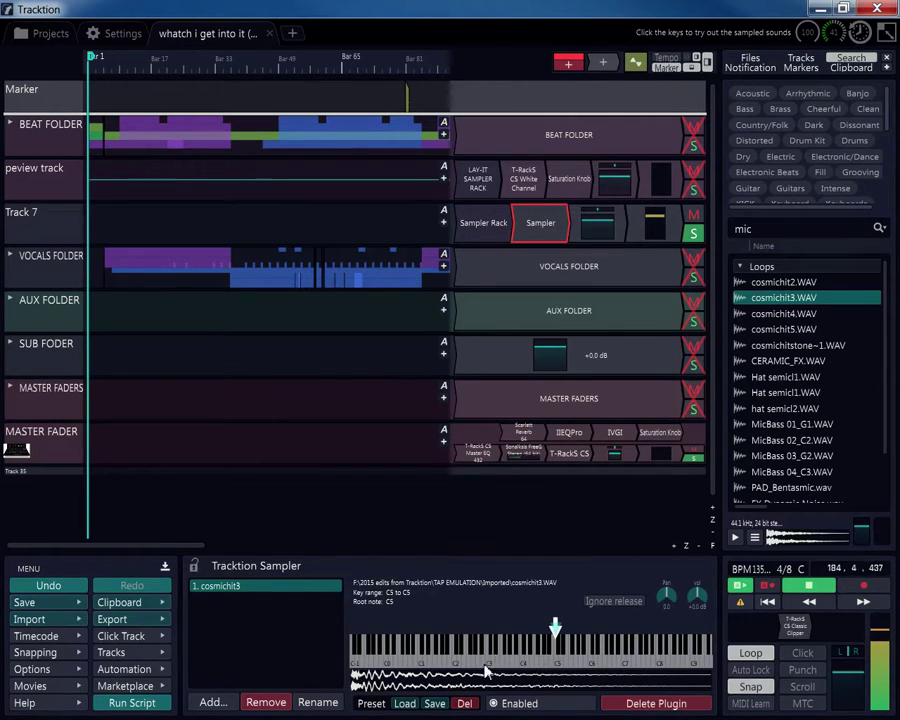
- Set cosmichit3's root note to G#3 and its key range to C-1 through G9, auditioning it across the keyboard
{"action": "left_click_drag", "start_coordinate": [558, 629], "coordinate": [533, 639]}
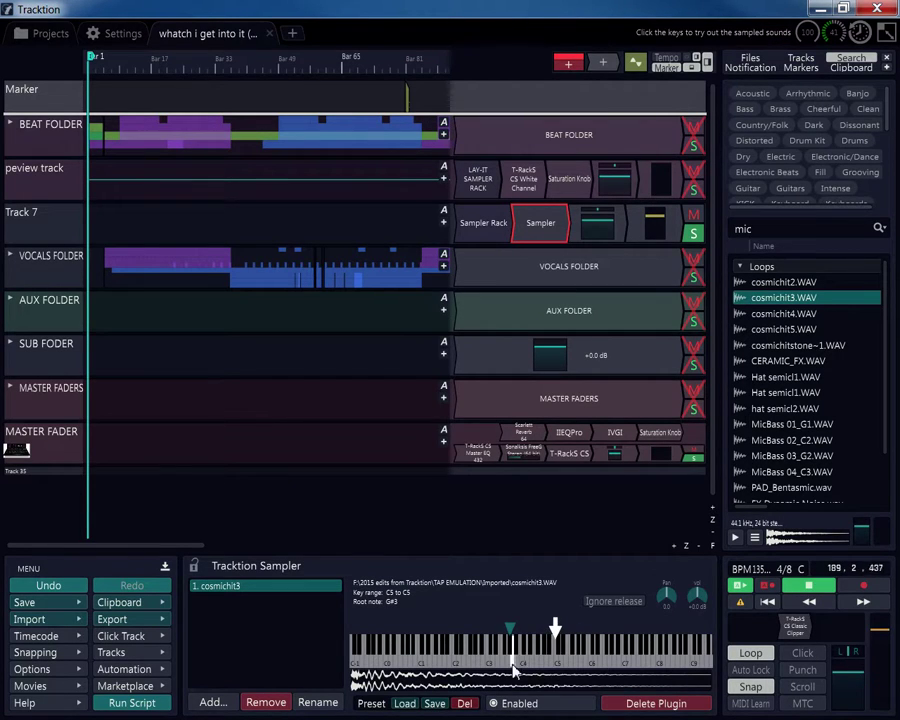
{"action": "mouse_move", "coordinate": [556, 630]}
{"action": "left_mouse_down"}
{"action": "mouse_move", "coordinate": [482, 636]}
{"action": "mouse_move", "coordinate": [495, 632]}
{"action": "left_mouse_up"}
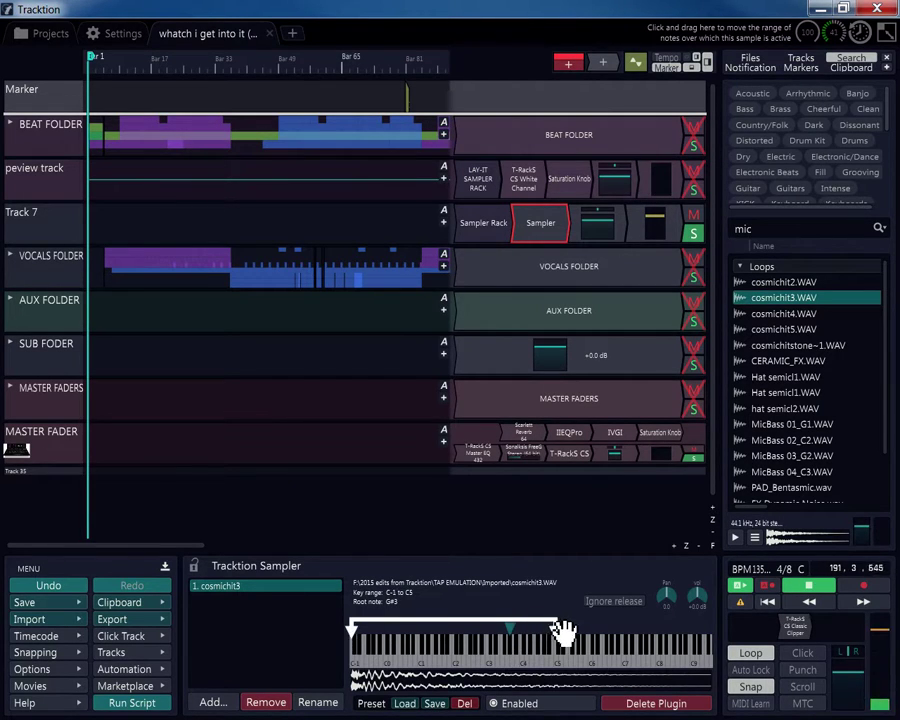
{"action": "left_click_drag", "start_coordinate": [565, 632], "coordinate": [700, 662]}
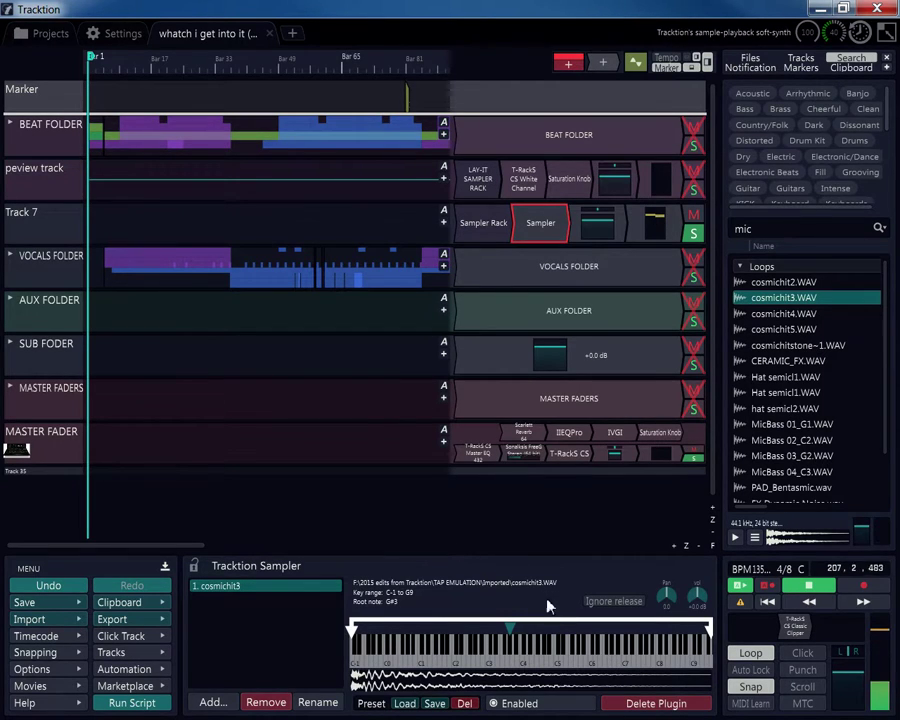
{"action": "left_click", "coordinate": [429, 665]}
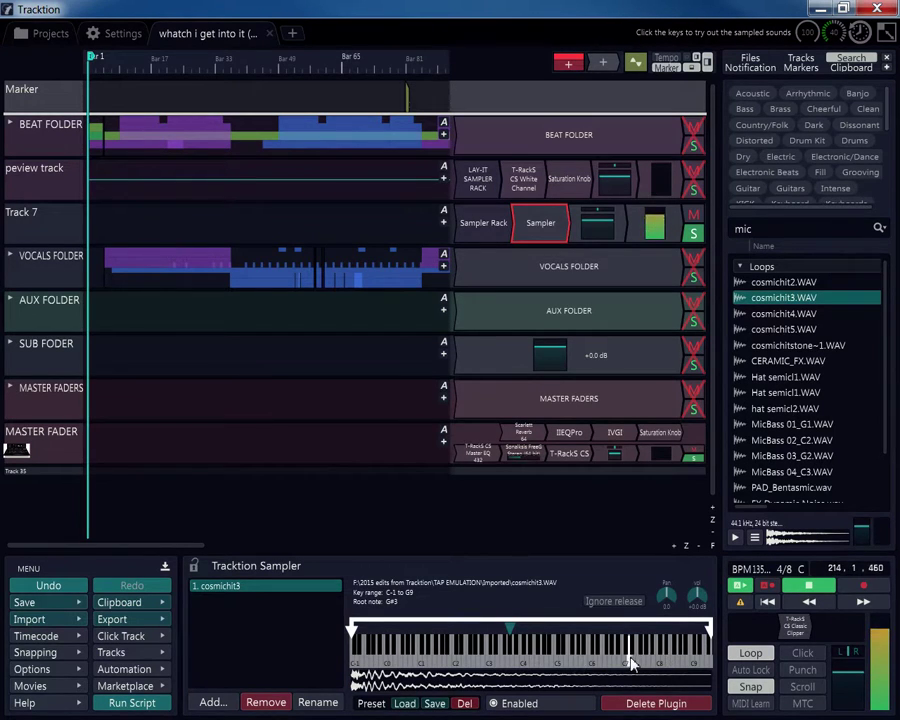
{"action": "left_click", "coordinate": [438, 660]}
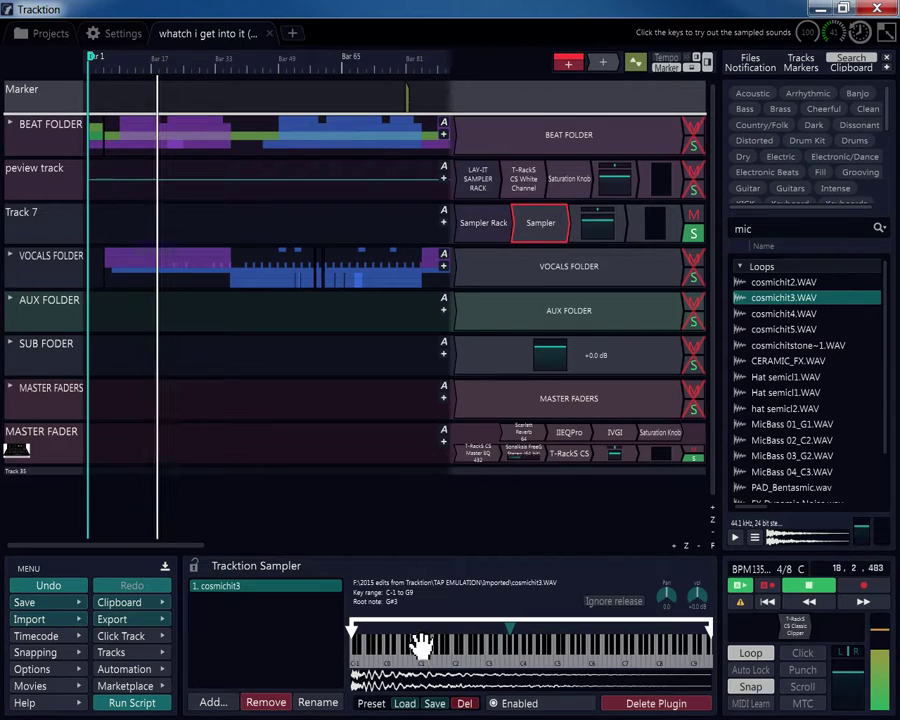
- Limit cosmichit3's key range to D#1 through F#2 and set its root note to D2
{"action": "left_click_drag", "start_coordinate": [365, 638], "coordinate": [428, 625]}
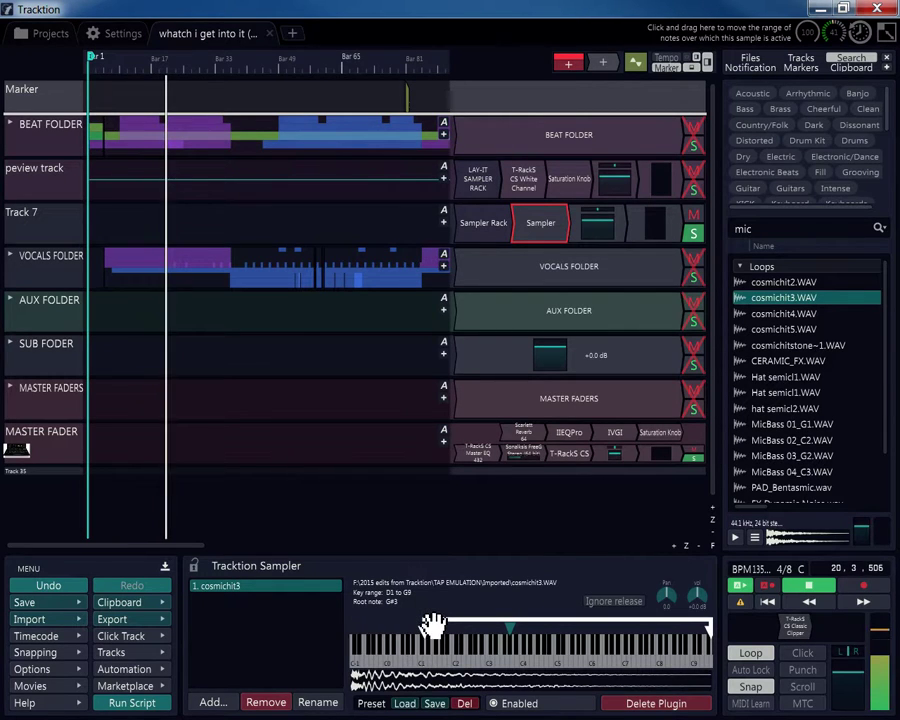
{"action": "left_click_drag", "start_coordinate": [524, 636], "coordinate": [428, 636]}
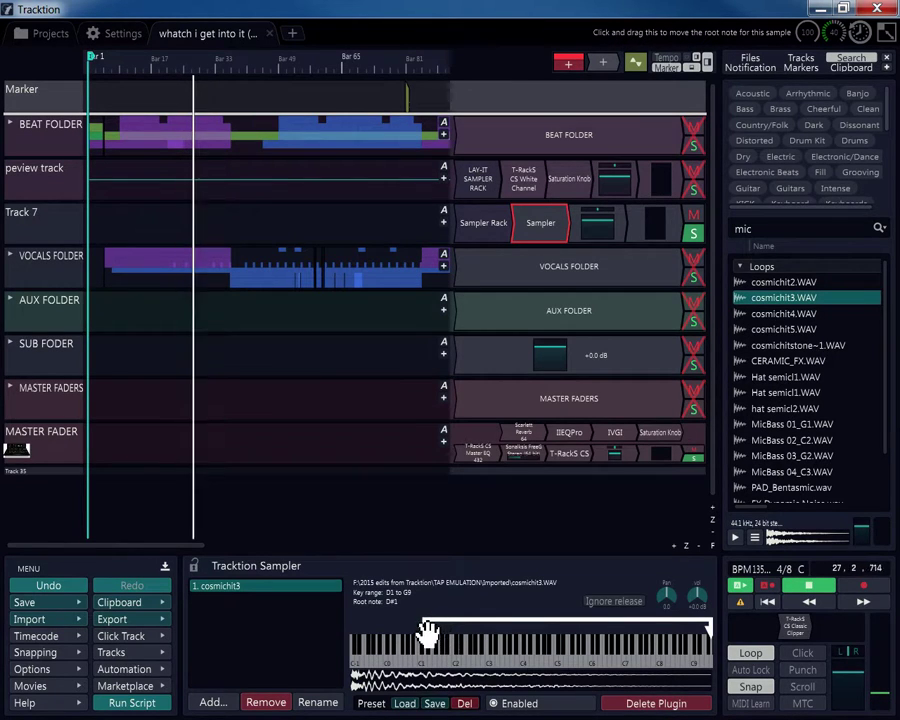
{"action": "left_click_drag", "start_coordinate": [706, 628], "coordinate": [470, 626]}
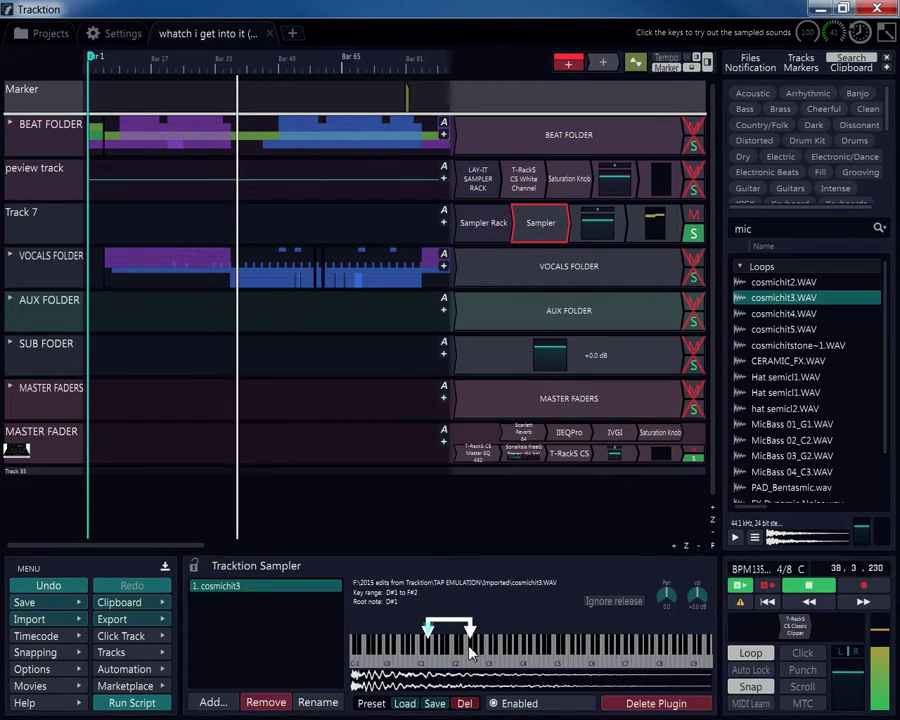
{"action": "mouse_move", "coordinate": [430, 628]}
{"action": "left_mouse_down"}
{"action": "mouse_move", "coordinate": [382, 639]}
{"action": "mouse_move", "coordinate": [466, 630]}
{"action": "left_mouse_up"}
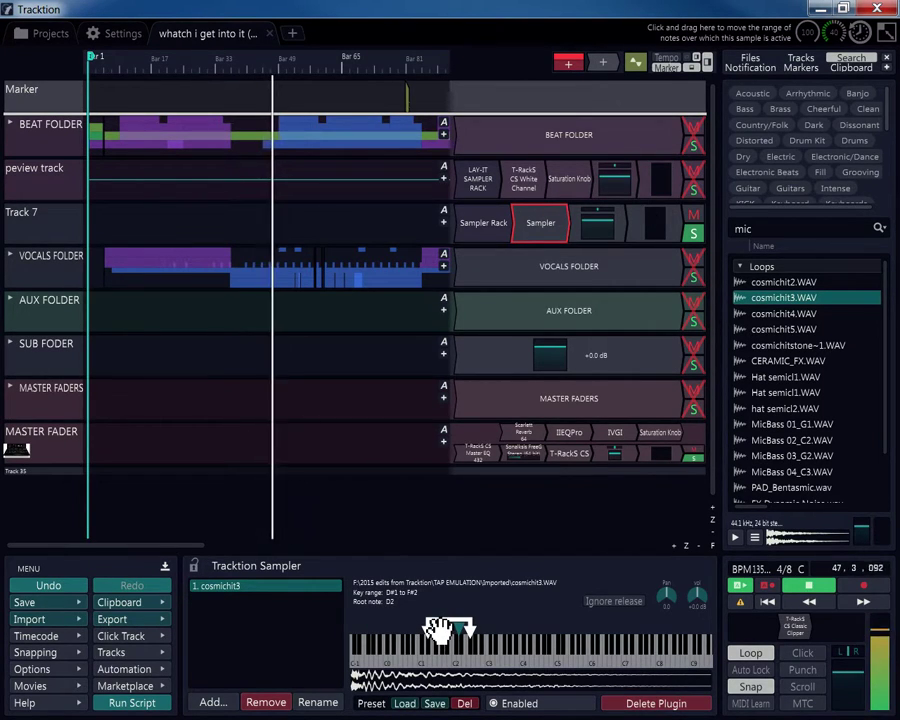
- Widen cosmichit3's key range to D-1 through G9 and set its root note to E4
{"action": "mouse_move", "coordinate": [440, 635]}
{"action": "left_mouse_down"}
{"action": "mouse_move", "coordinate": [396, 639]}
{"action": "mouse_move", "coordinate": [764, 606]}
{"action": "left_mouse_up"}
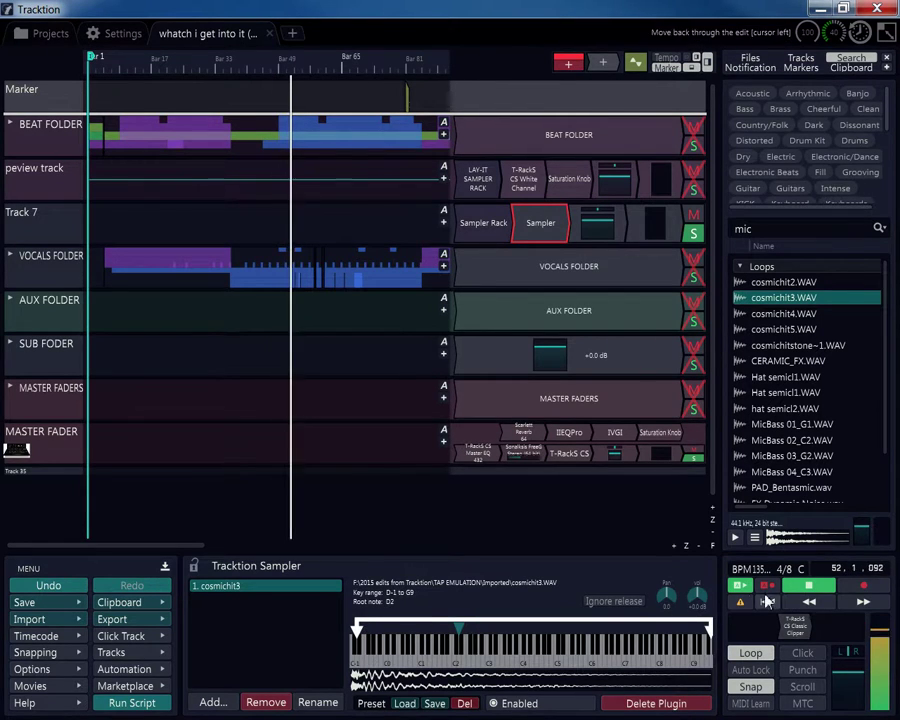
{"action": "left_click_drag", "start_coordinate": [466, 631], "coordinate": [541, 628]}
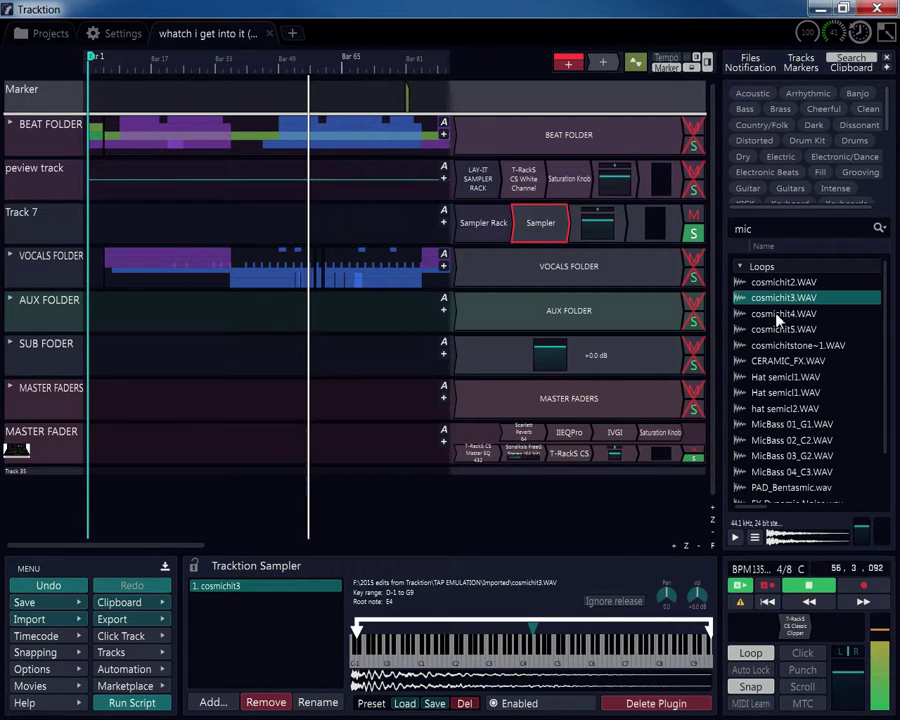
- Load cosmichit4.WAV as the sampler's second sample and, after auditioning it, extend its key range down to A#2
{"action": "left_click_drag", "start_coordinate": [780, 316], "coordinate": [214, 636]}
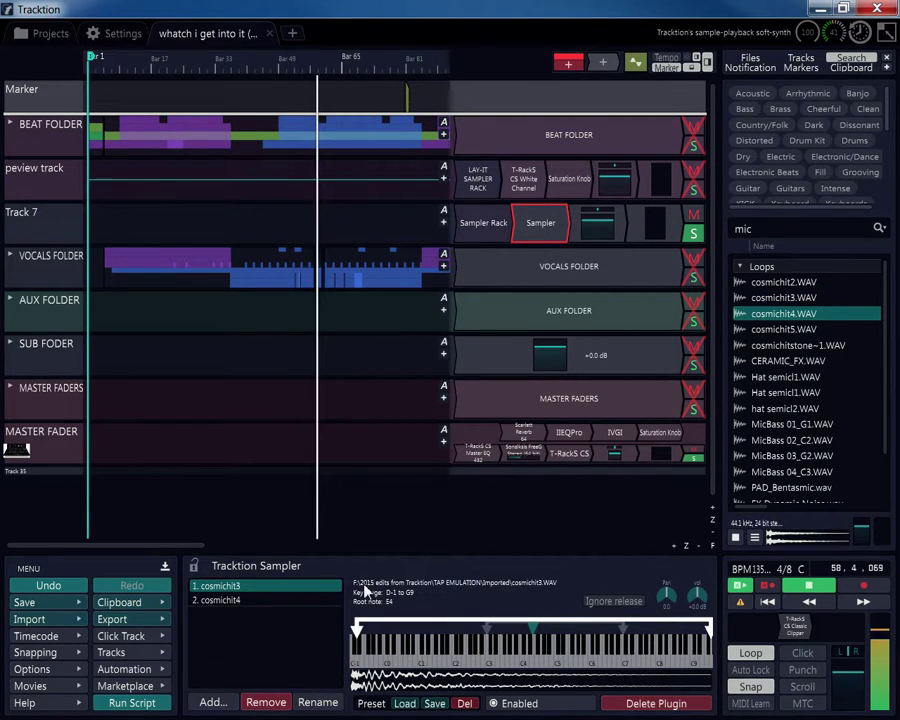
{"action": "left_click", "coordinate": [225, 601]}
{"action": "left_click", "coordinate": [546, 650]}
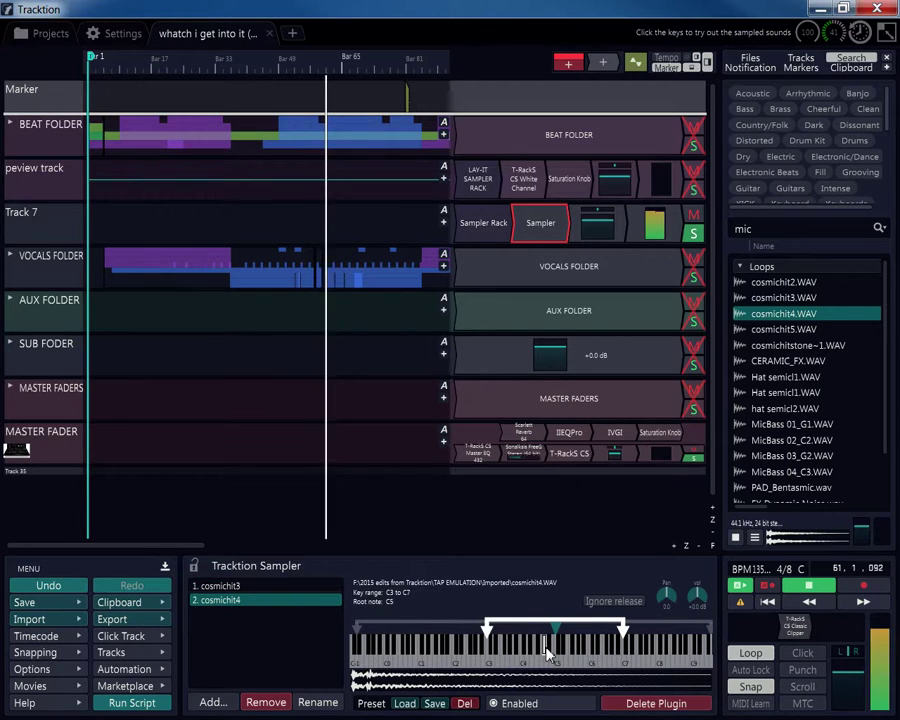
{"action": "left_click", "coordinate": [538, 667]}
{"action": "left_click", "coordinate": [566, 667]}
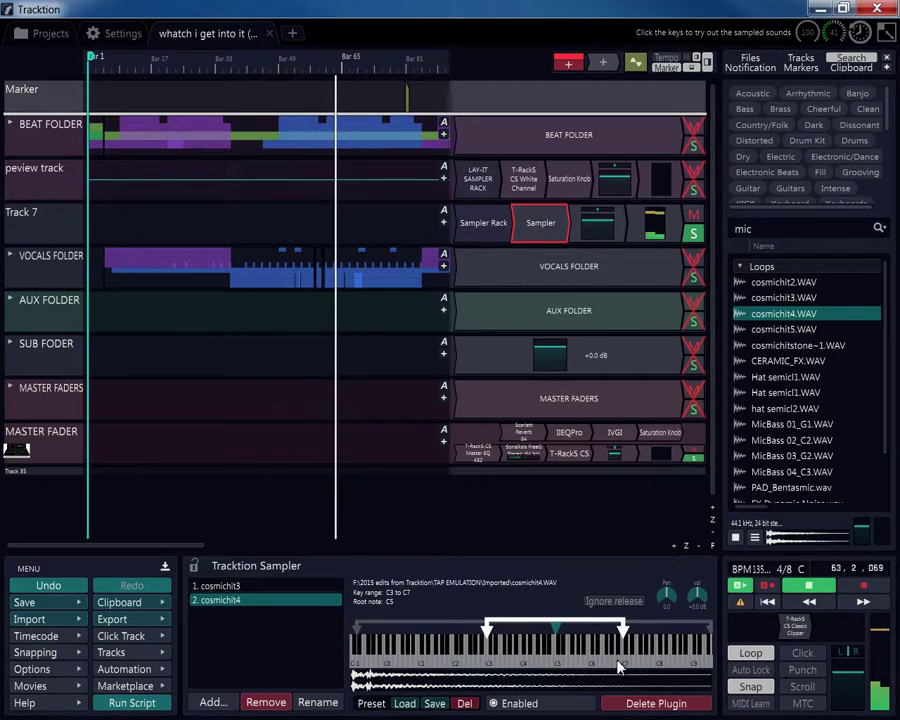
{"action": "mouse_move", "coordinate": [493, 634]}
{"action": "left_mouse_down"}
{"action": "mouse_move", "coordinate": [402, 636]}
{"action": "mouse_move", "coordinate": [632, 634]}
{"action": "mouse_move", "coordinate": [482, 637]}
{"action": "left_mouse_up"}
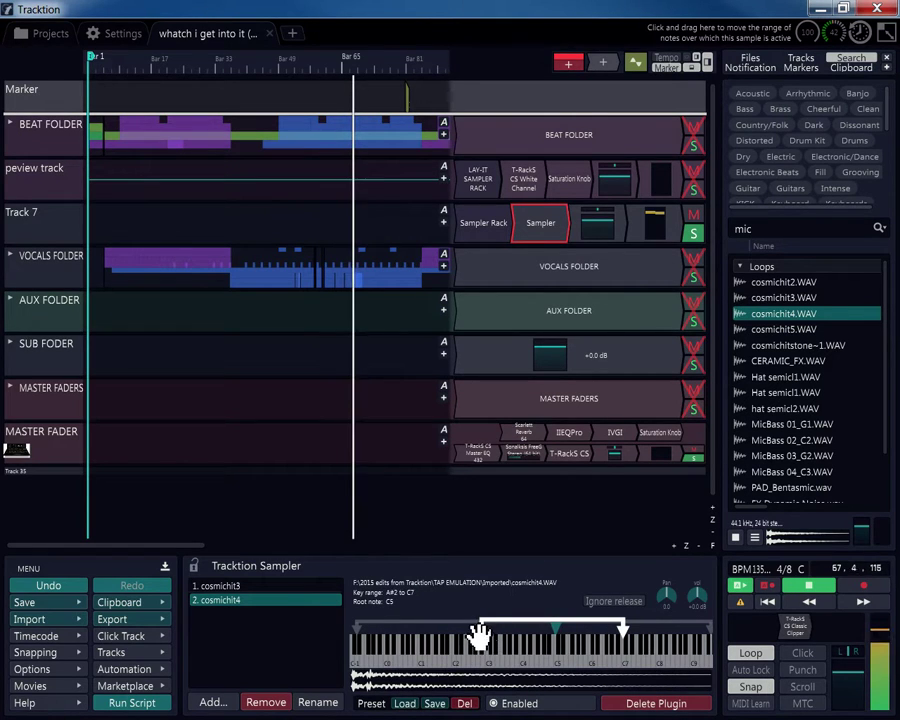
- Restrict cosmichit3's key range to D-1 through D1 and set its root note to F0
{"action": "left_click", "coordinate": [237, 587]}
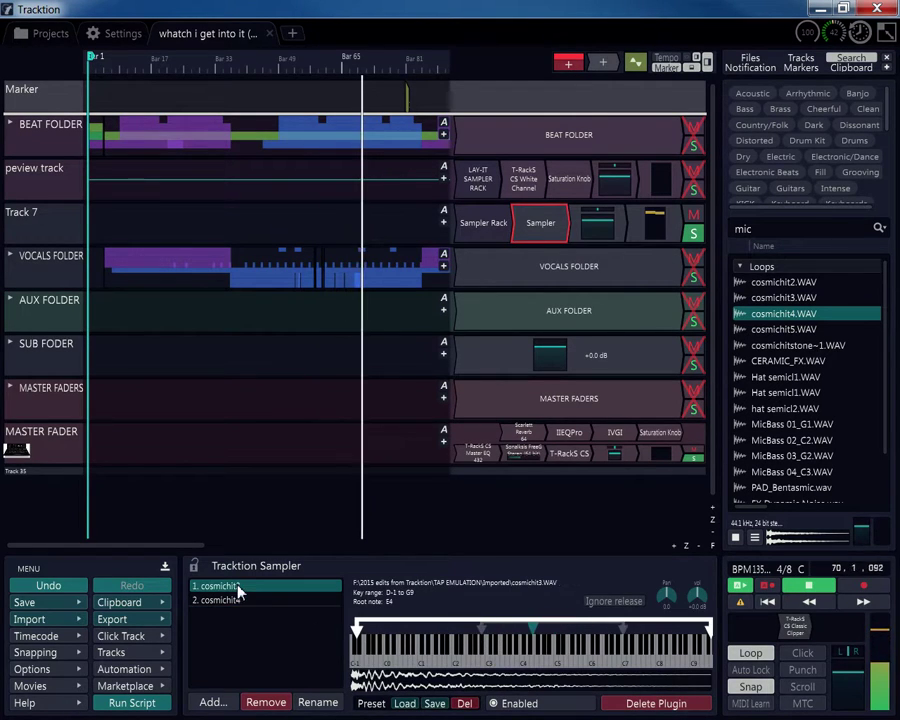
{"action": "mouse_move", "coordinate": [713, 636]}
{"action": "left_mouse_down"}
{"action": "mouse_move", "coordinate": [380, 638]}
{"action": "mouse_move", "coordinate": [428, 635]}
{"action": "left_mouse_up"}
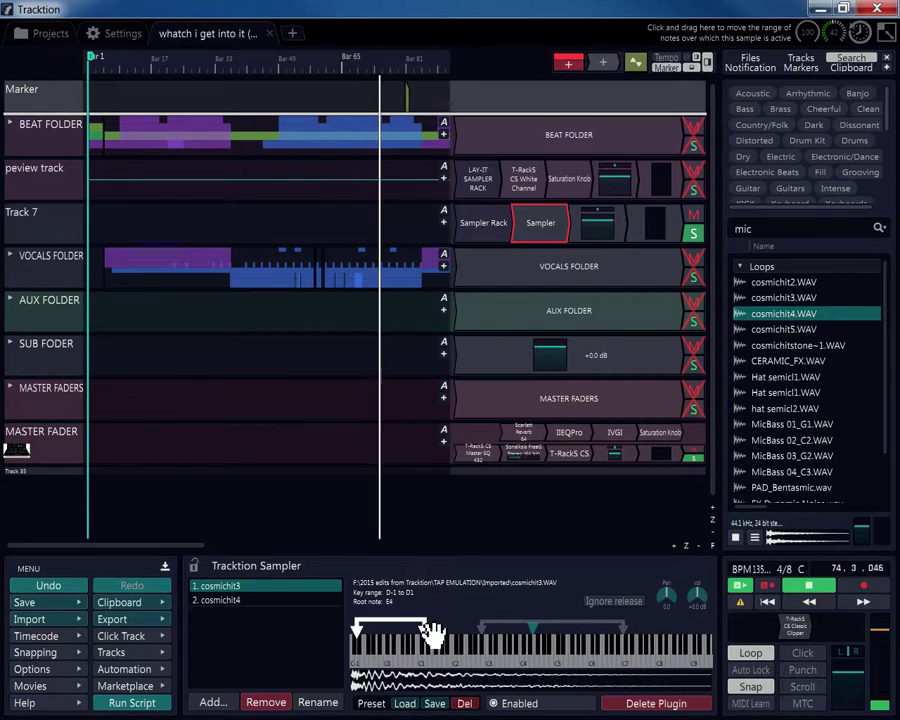
{"action": "mouse_move", "coordinate": [536, 632]}
{"action": "left_mouse_down"}
{"action": "mouse_move", "coordinate": [408, 633]}
{"action": "mouse_move", "coordinate": [422, 629]}
{"action": "mouse_move", "coordinate": [410, 637]}
{"action": "left_mouse_up"}
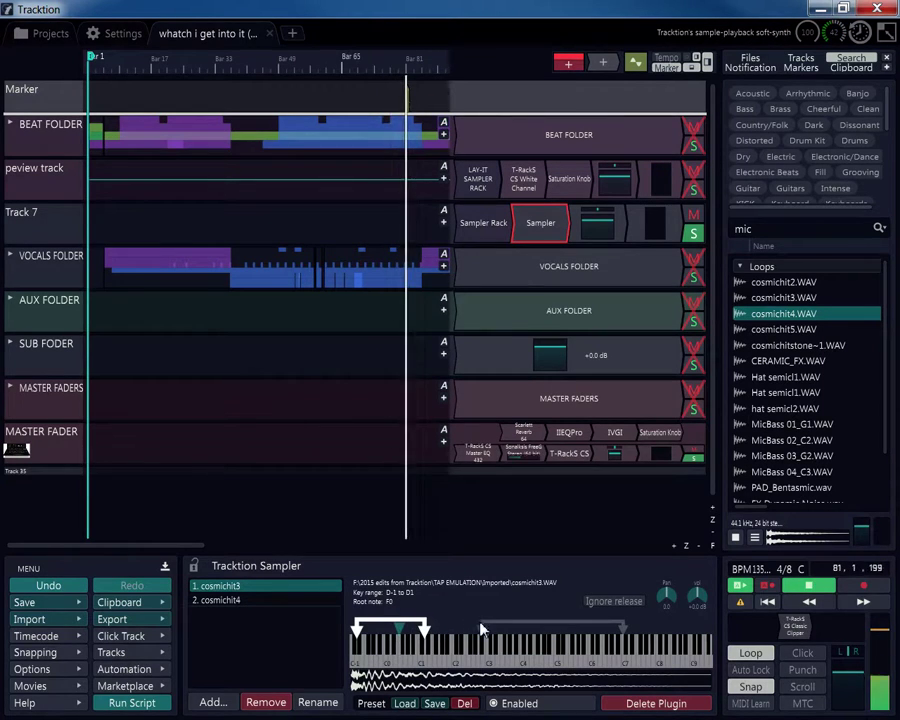
- Extend cosmichit4's key range down to E1, just above cosmichit3's range
{"action": "left_click", "coordinate": [250, 600]}
{"action": "left_click_drag", "start_coordinate": [488, 632], "coordinate": [432, 636]}
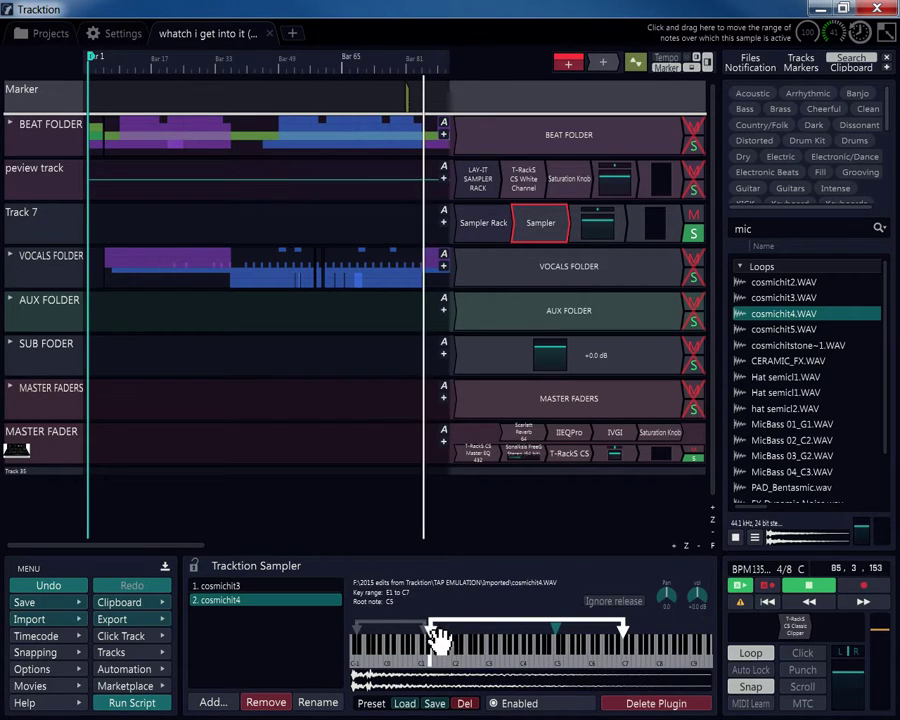
- Narrow cosmichit4's key range to D#1 through G#1, set its root note to F#1, and audition keys within the range
{"action": "left_click_drag", "start_coordinate": [622, 630], "coordinate": [454, 643]}
{"action": "mouse_move", "coordinate": [556, 630]}
{"action": "left_mouse_down"}
{"action": "mouse_move", "coordinate": [566, 636]}
{"action": "mouse_move", "coordinate": [433, 640]}
{"action": "left_mouse_up"}
{"action": "left_click", "coordinate": [434, 662]}
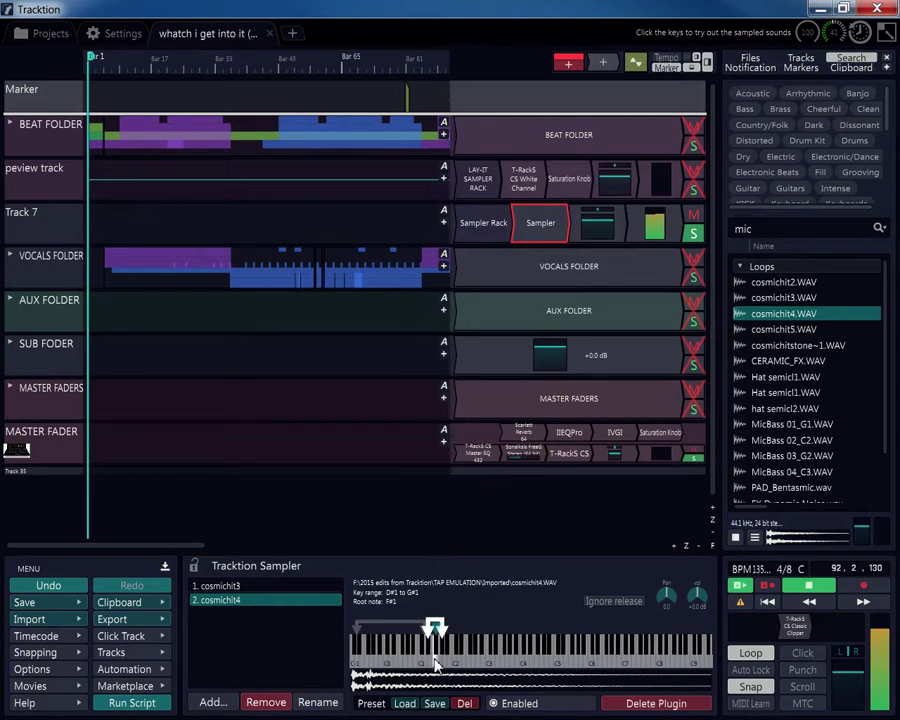
{"action": "left_click", "coordinate": [441, 662]}
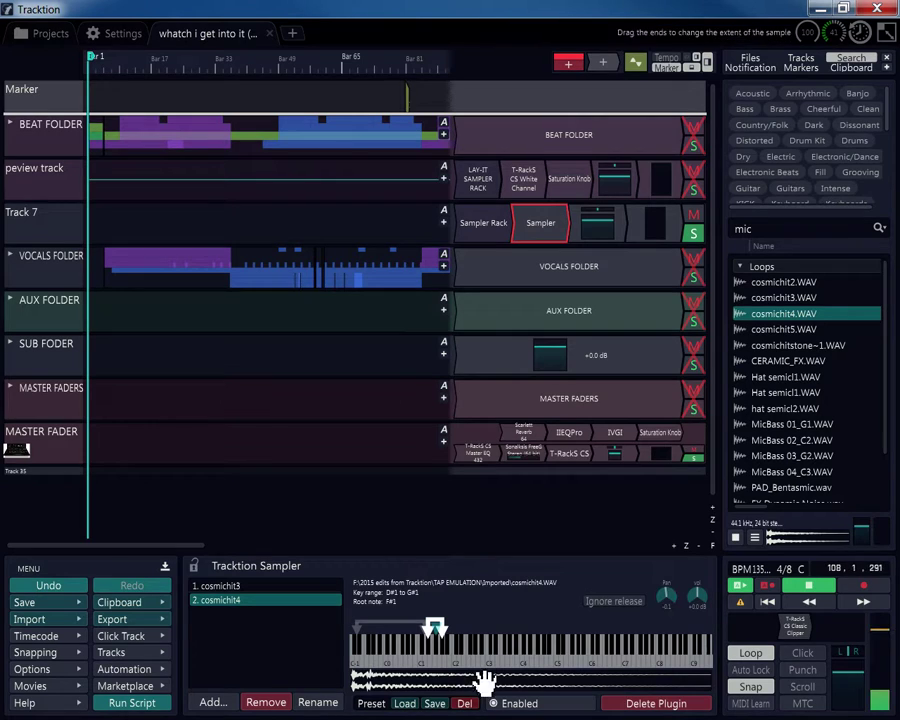
- Widen cosmichit4's key range to A#-1 through F#4 so it overlaps cosmichit3's range, and audition a shared key
{"action": "mouse_move", "coordinate": [432, 634]}
{"action": "left_mouse_down"}
{"action": "mouse_move", "coordinate": [400, 638]}
{"action": "mouse_move", "coordinate": [544, 630]}
{"action": "left_mouse_up"}
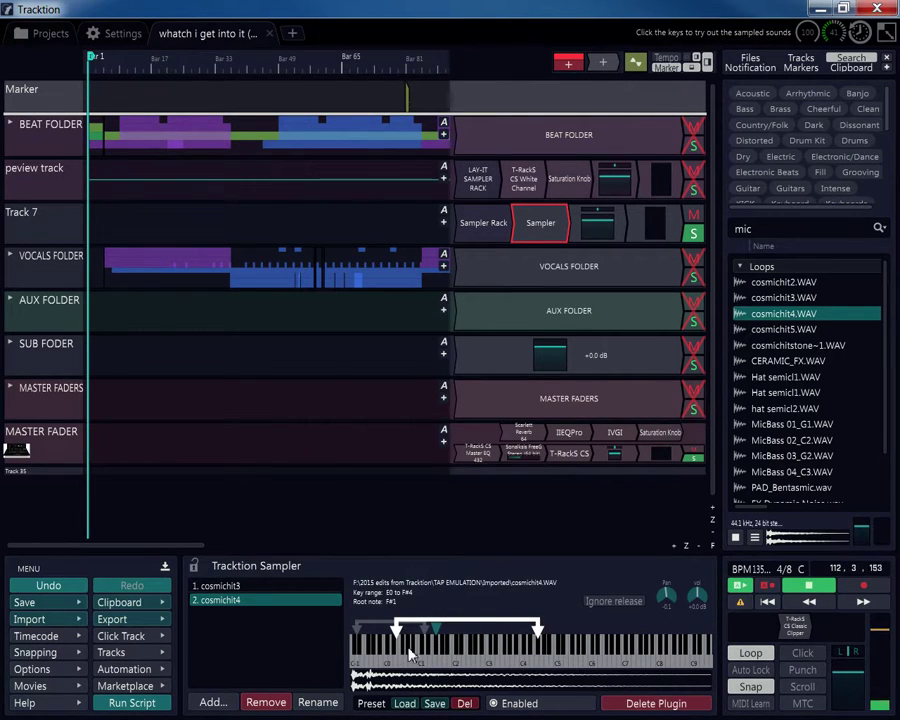
{"action": "left_click_drag", "start_coordinate": [402, 634], "coordinate": [384, 637]}
{"action": "left_click", "coordinate": [403, 658]}
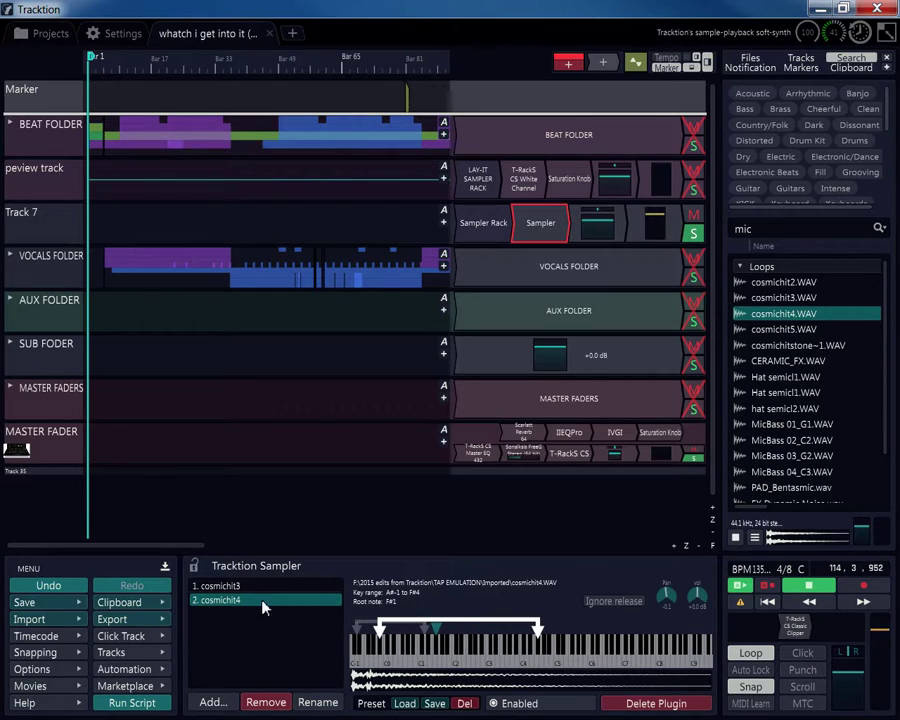
- Compare the key ranges of cosmichit3 and cosmichit4, auditioning notes inside and above their overlap
{"action": "left_click", "coordinate": [224, 586]}
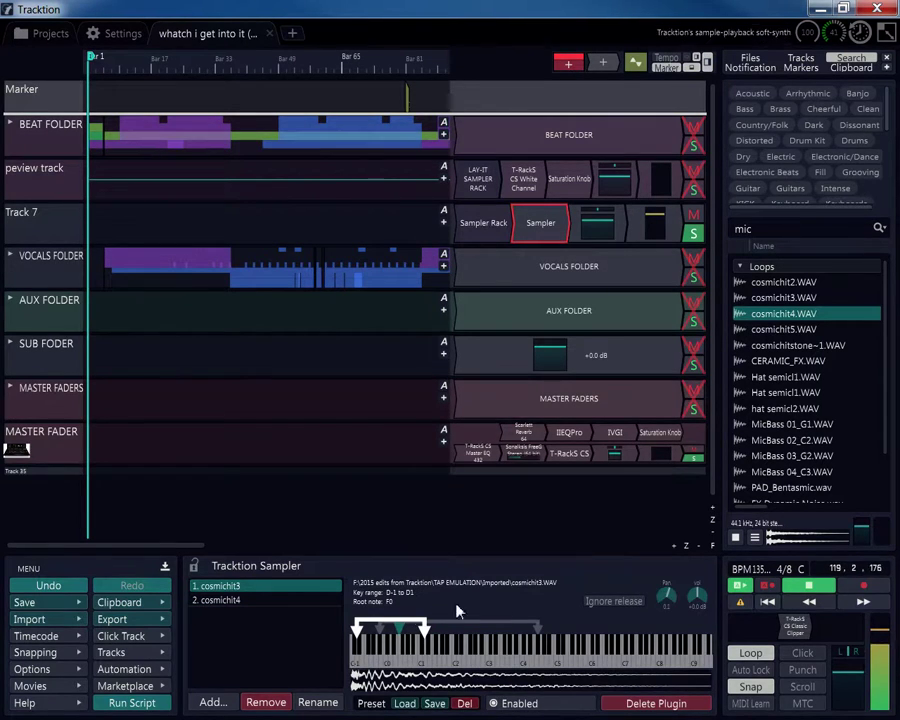
{"action": "left_click", "coordinate": [266, 601]}
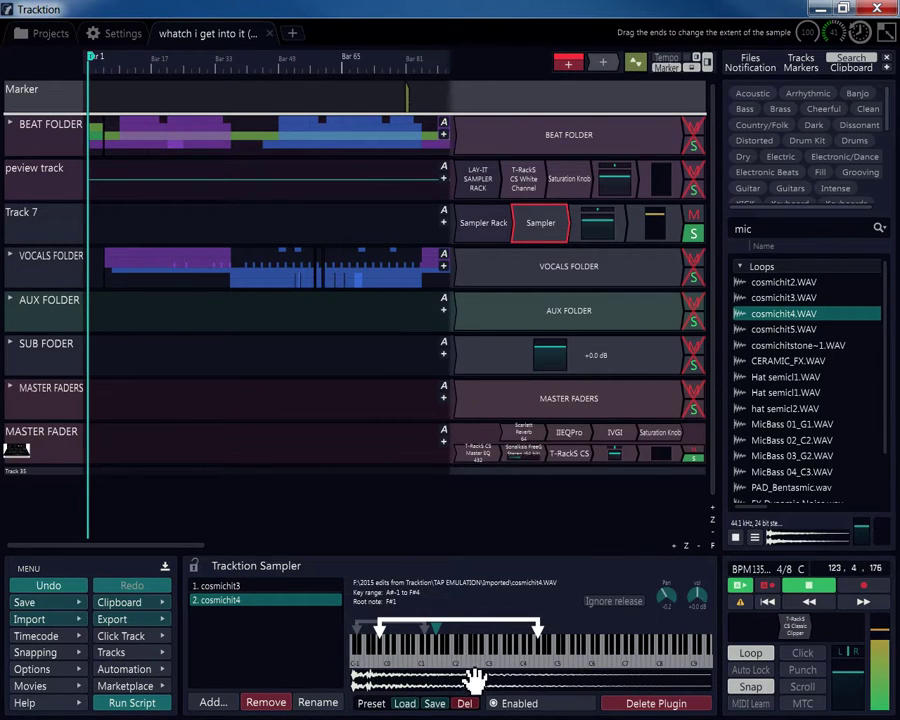
{"action": "left_click", "coordinate": [404, 658]}
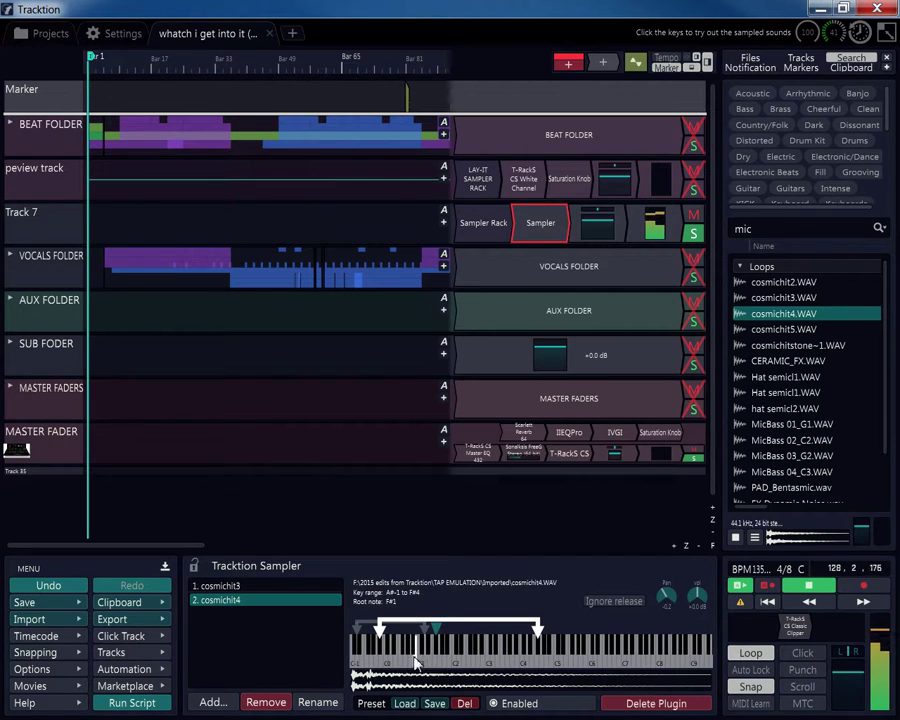
{"action": "left_click", "coordinate": [402, 667]}
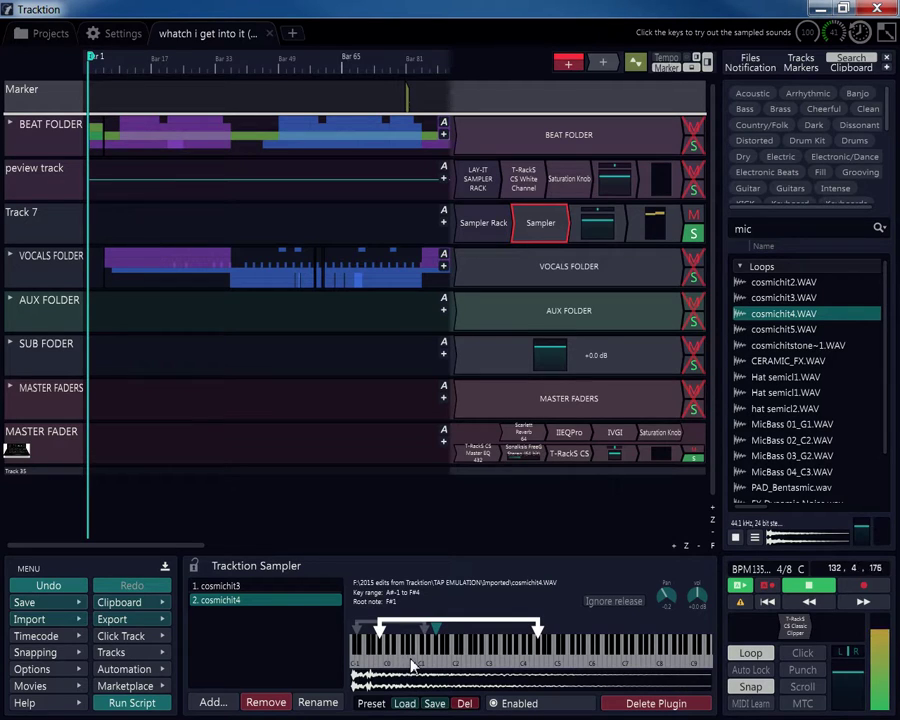
{"action": "left_click", "coordinate": [403, 661]}
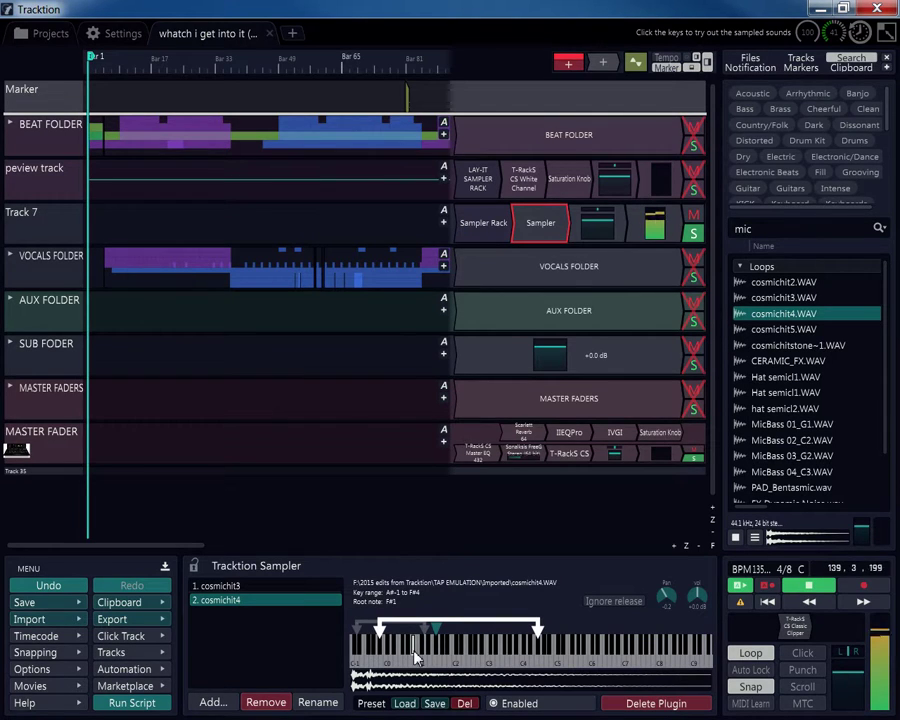
{"action": "left_click", "coordinate": [449, 664]}
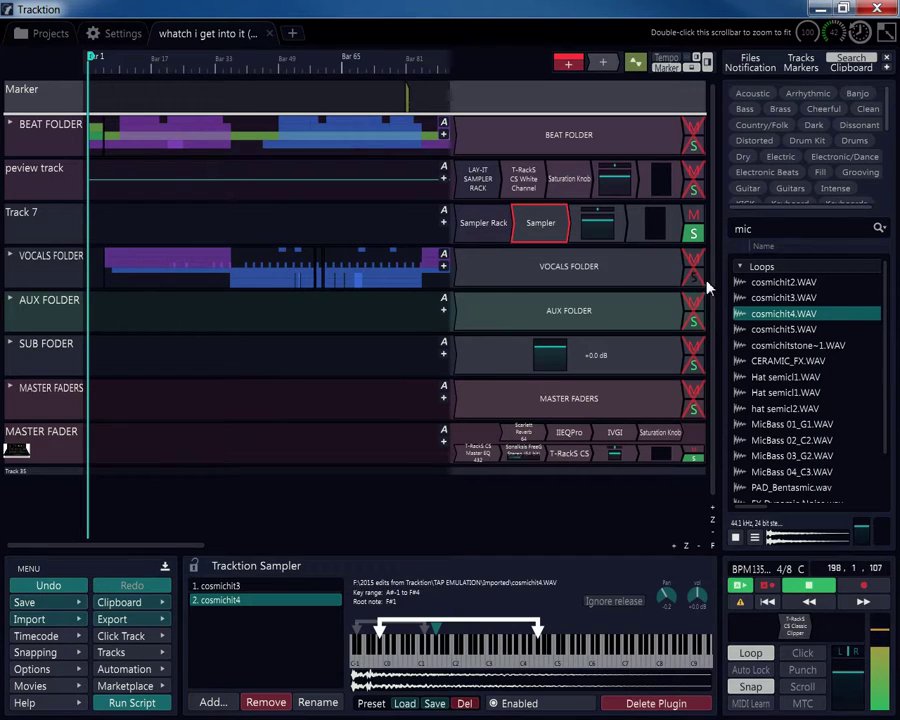
- Open Track 7's Sampler Rack, inspect each plugin in its first chain from name label to Volume & Pan, and close the rack
{"action": "left_click", "coordinate": [480, 228]}
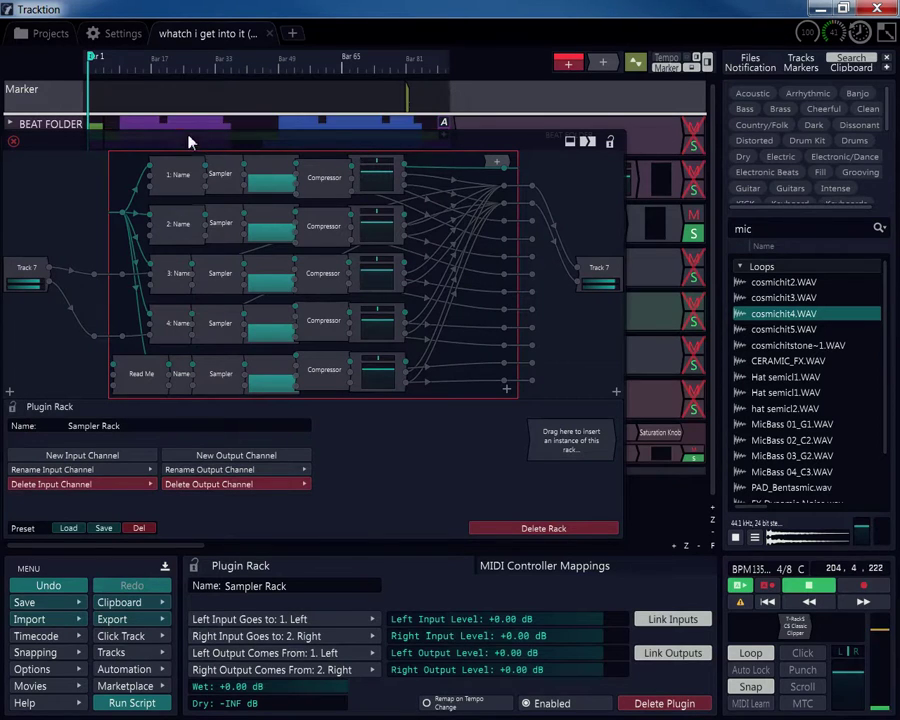
{"action": "left_click_drag", "start_coordinate": [199, 133], "coordinate": [211, 53]}
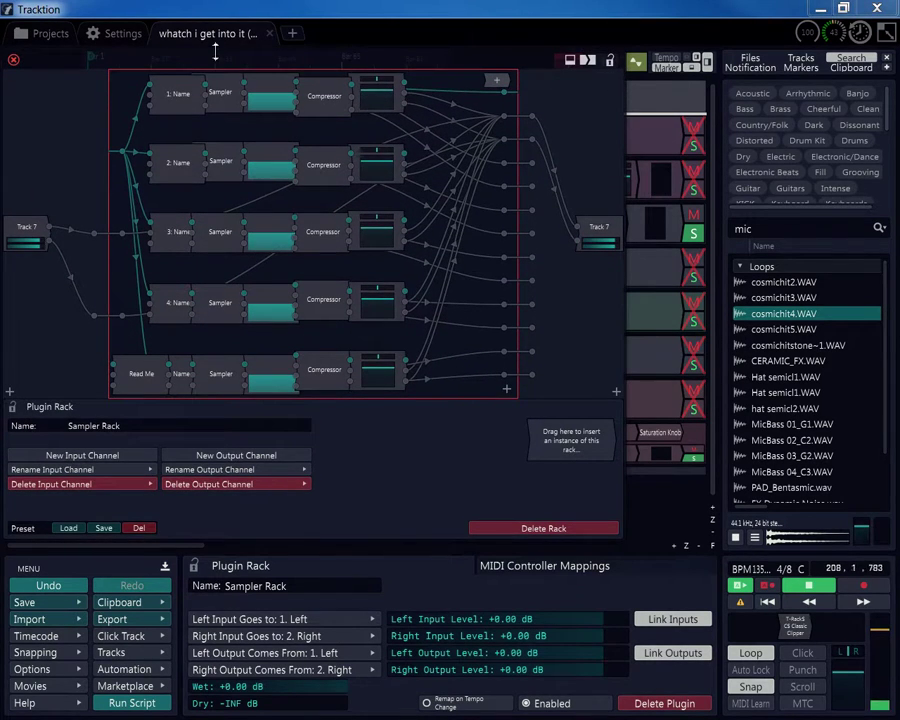
{"action": "left_click", "coordinate": [190, 101]}
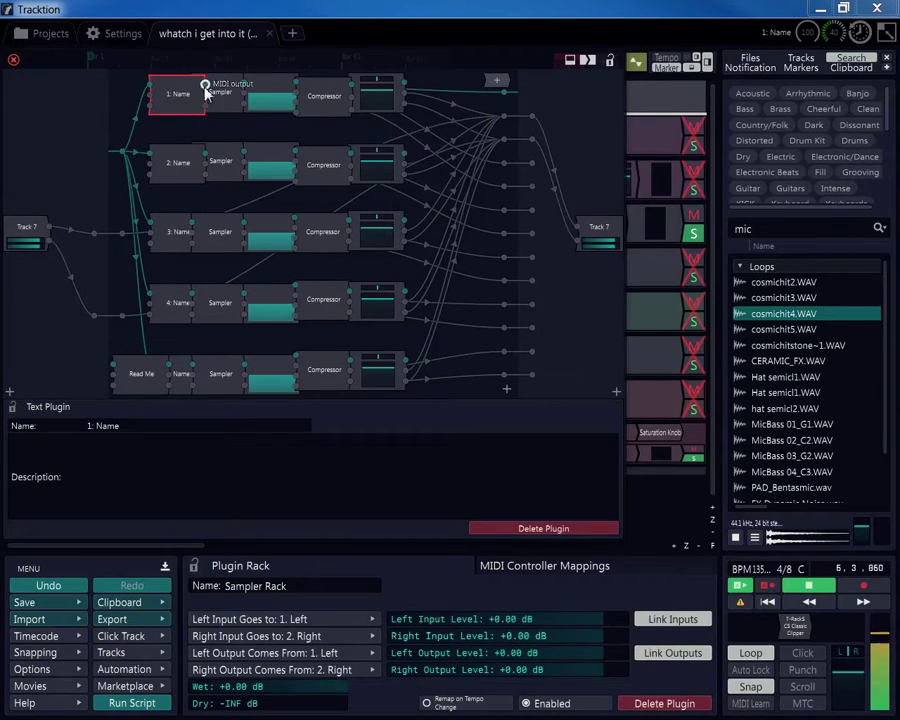
{"action": "left_click", "coordinate": [236, 91]}
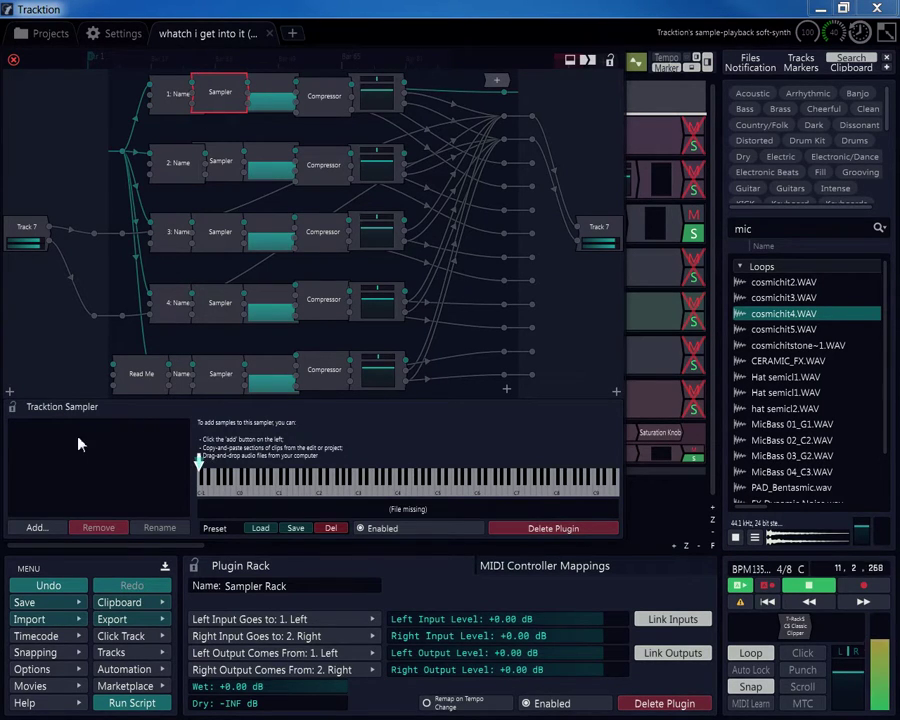
{"action": "left_click", "coordinate": [280, 97]}
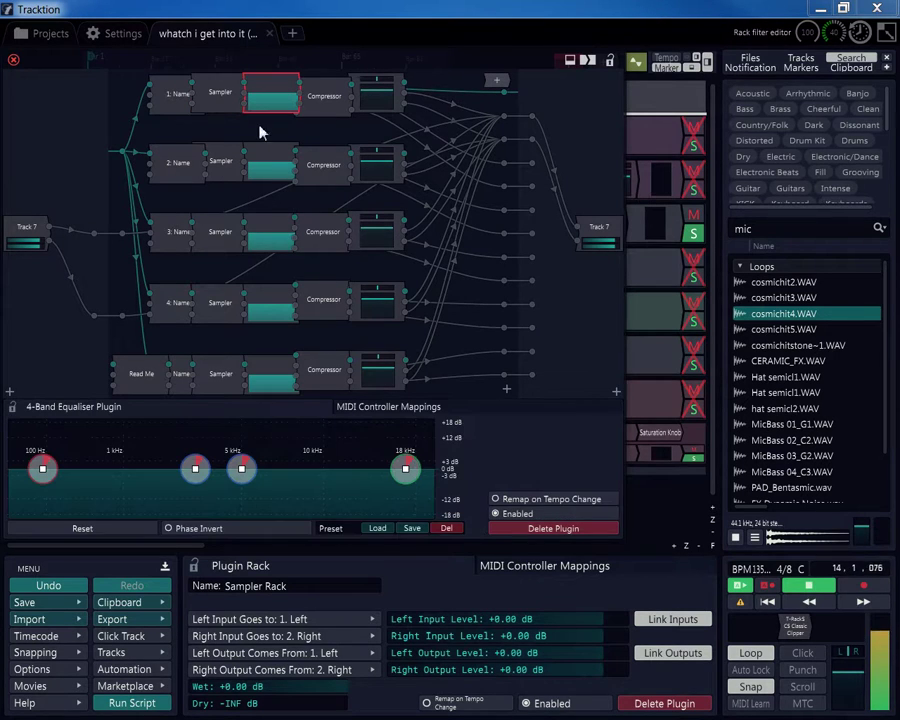
{"action": "left_click", "coordinate": [316, 98]}
{"action": "left_click", "coordinate": [362, 86]}
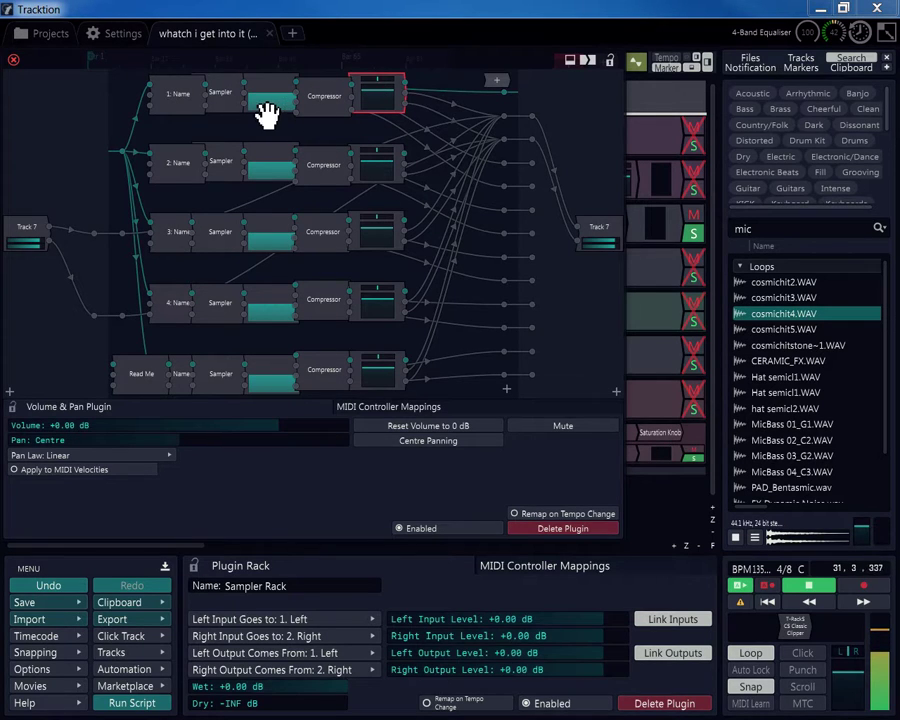
{"action": "left_click", "coordinate": [13, 61]}
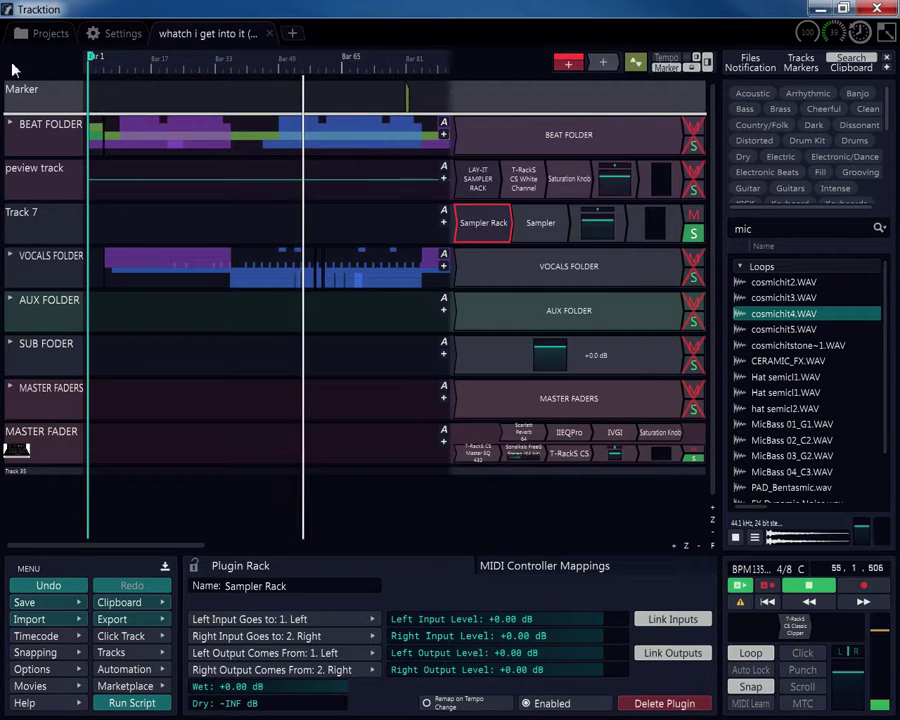
- Open the LAY-IT SAMPLER RACK, enlarge its view, and inspect the kick, SNARE CLAP, HATS AND SHAKERS and SYNTH name labels
{"action": "double_click", "coordinate": [487, 185]}
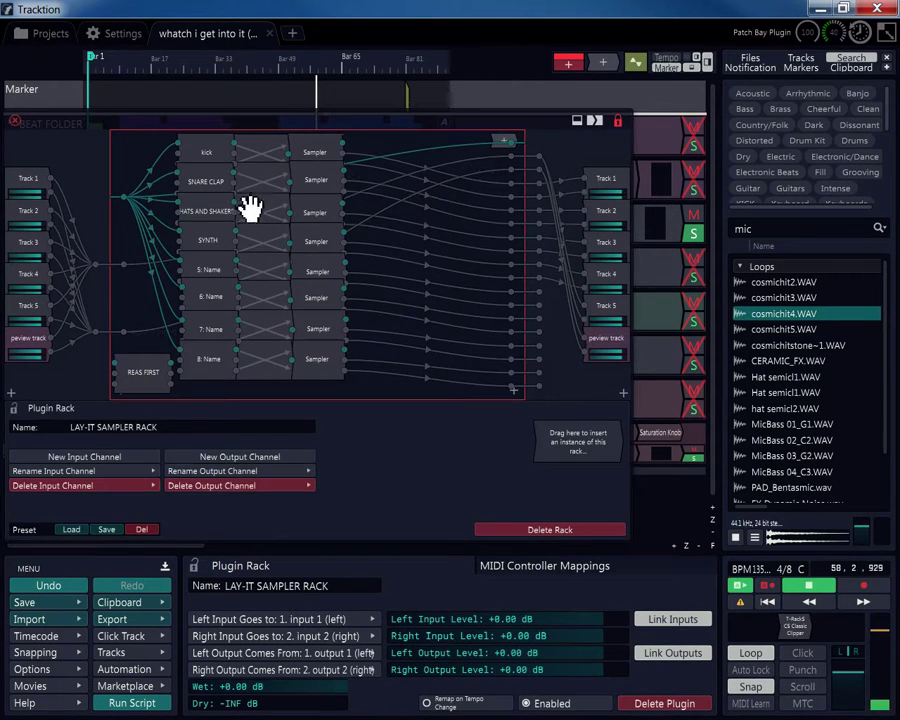
{"action": "left_click_drag", "start_coordinate": [219, 113], "coordinate": [220, 14]}
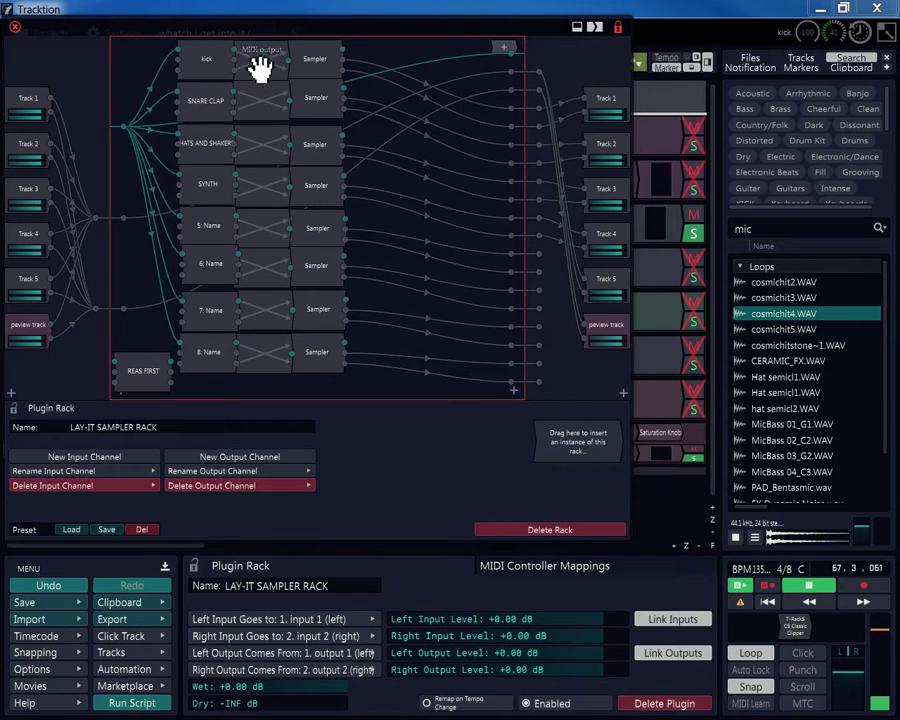
{"action": "left_click", "coordinate": [219, 57]}
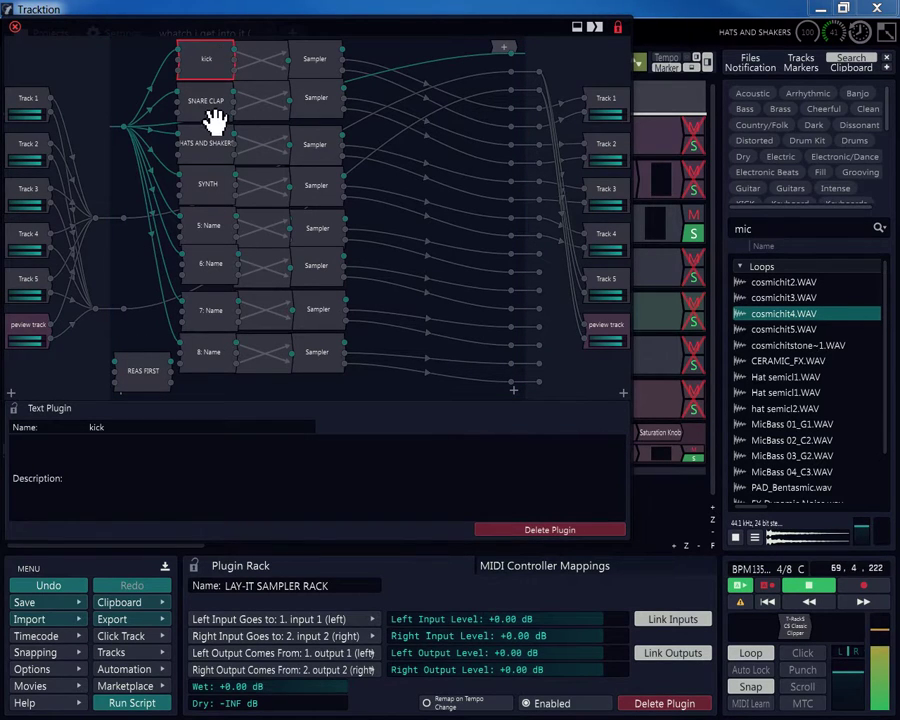
{"action": "left_click", "coordinate": [212, 110]}
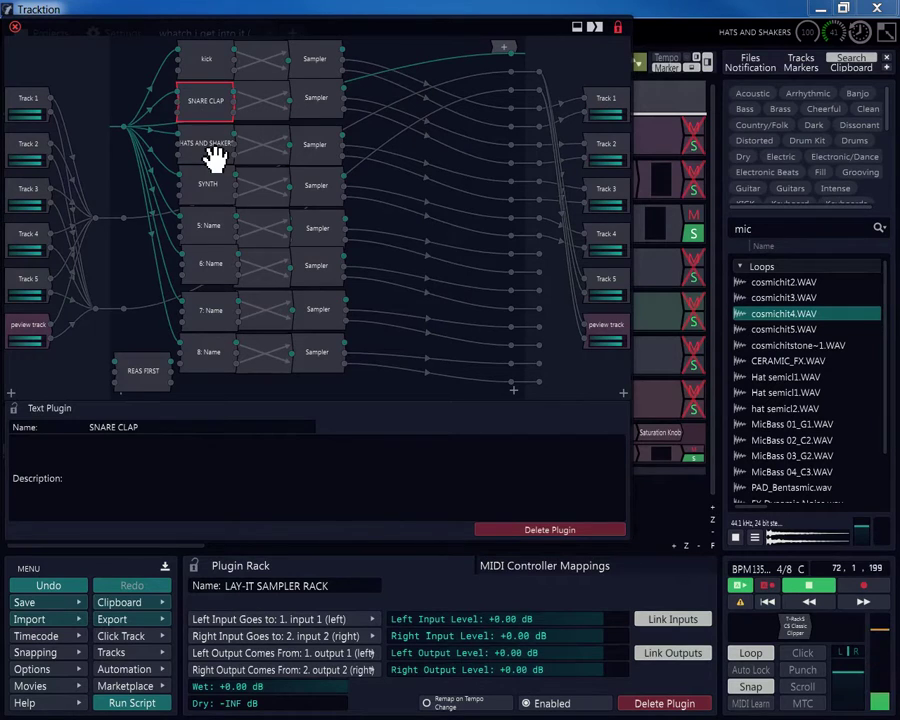
{"action": "left_click", "coordinate": [212, 157]}
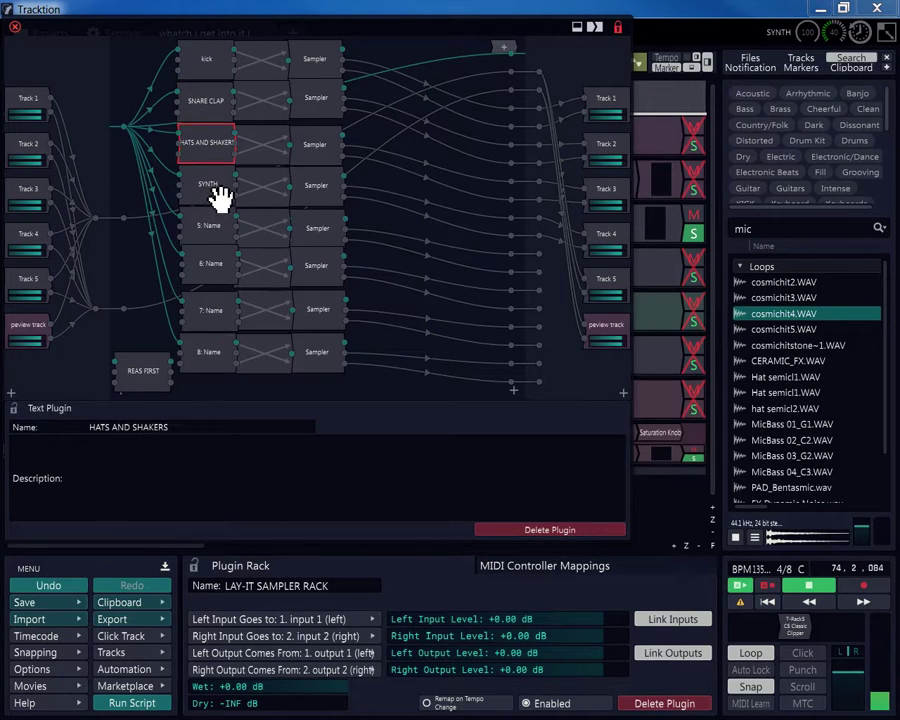
{"action": "left_click", "coordinate": [217, 195]}
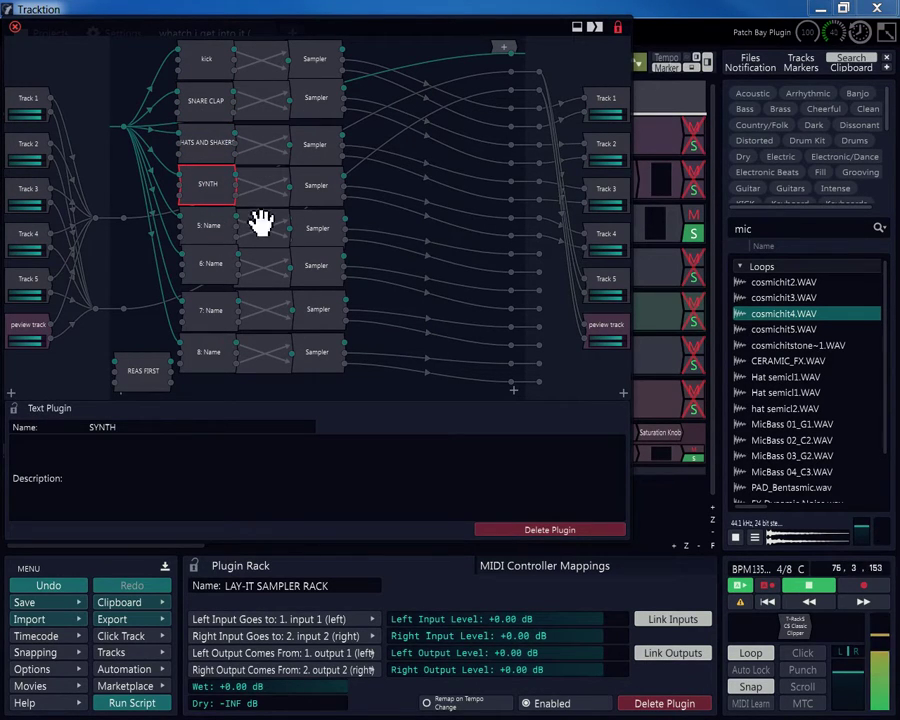
- Examine the MIDI channel routing in the patch bays of the kick, SNARE CLAP and HATS AND SHAKERS chains
{"action": "left_click", "coordinate": [270, 64]}
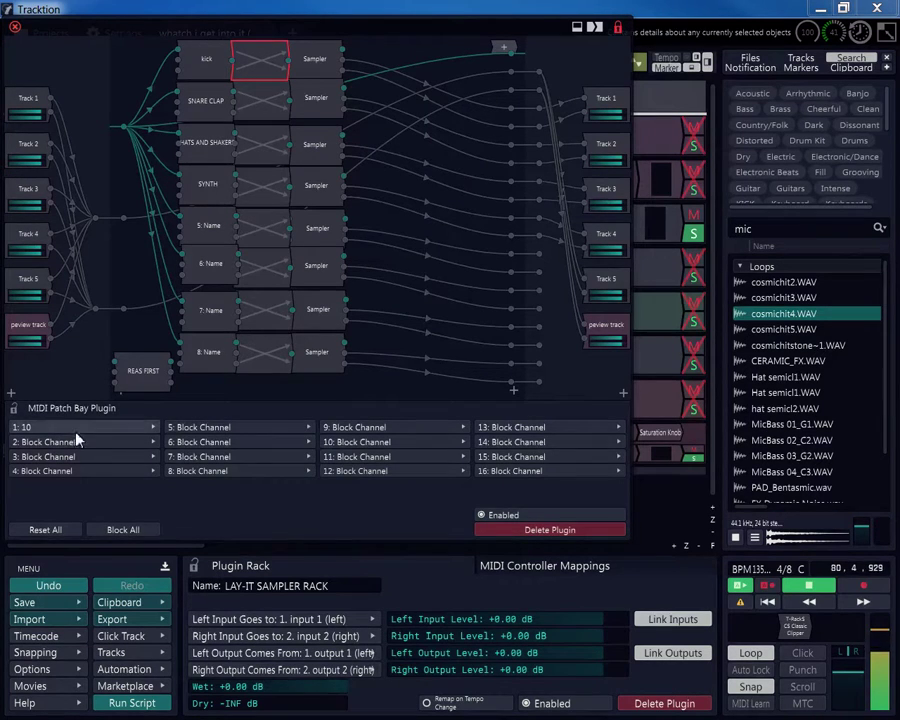
{"action": "left_click", "coordinate": [258, 112]}
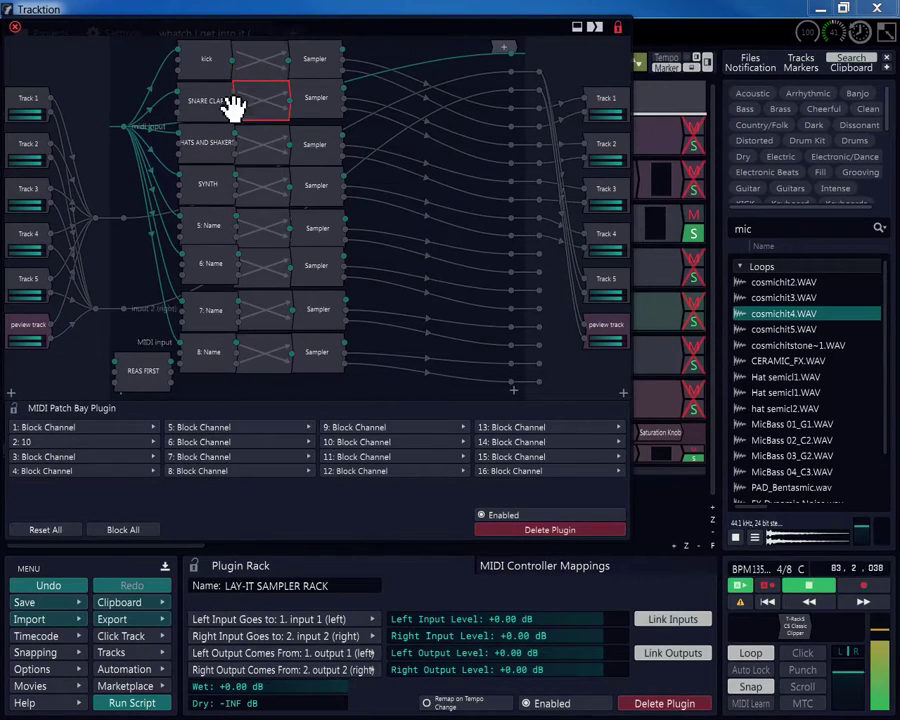
{"action": "left_click", "coordinate": [256, 74]}
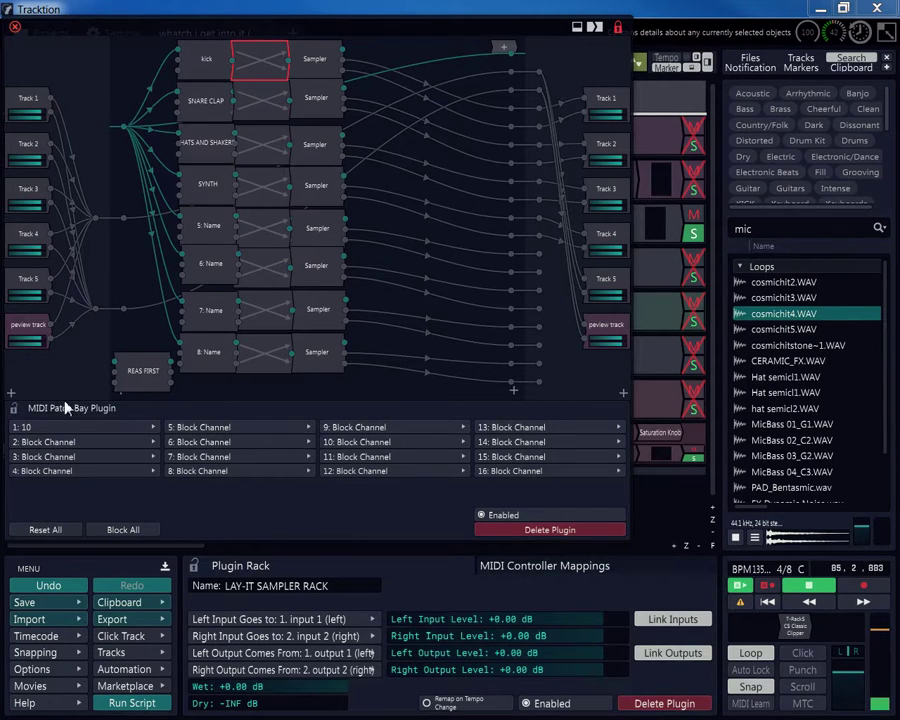
{"action": "left_click", "coordinate": [265, 152]}
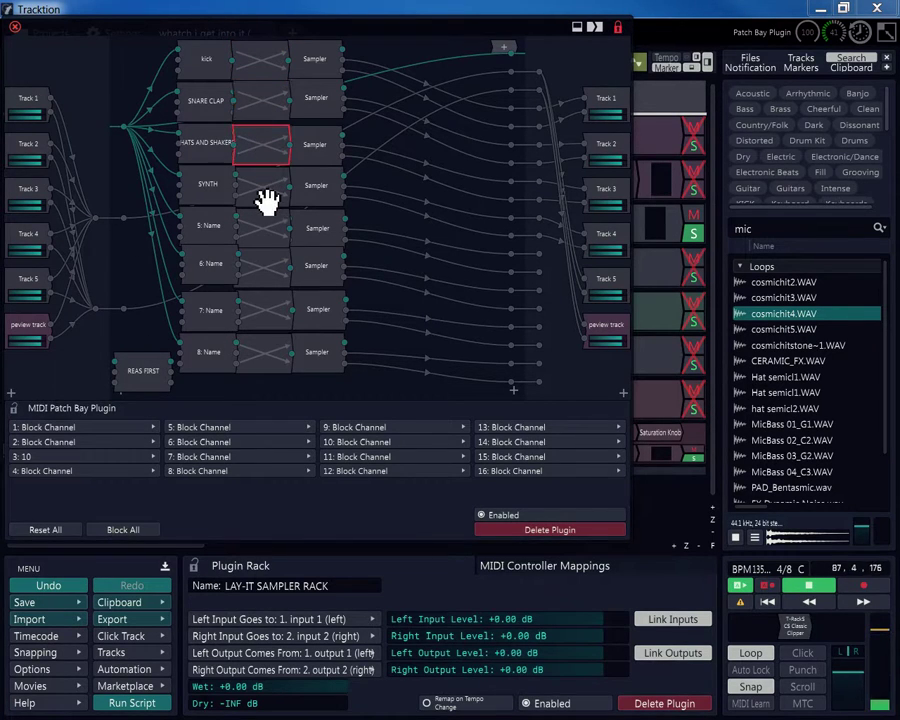
{"action": "left_click", "coordinate": [265, 185]}
{"action": "left_click", "coordinate": [263, 229]}
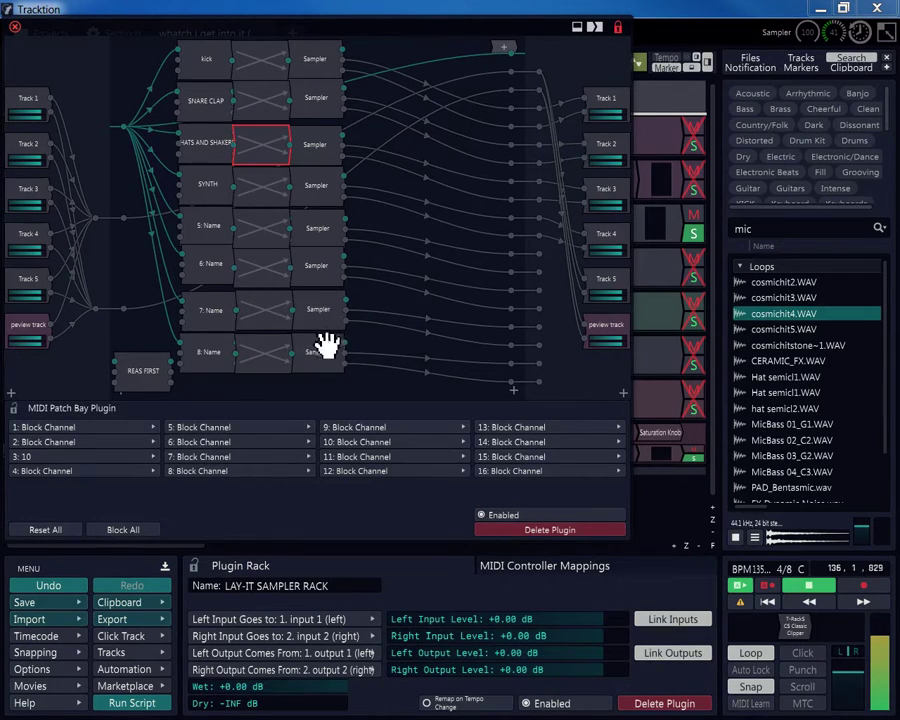
- Show the kick chain's Sampler, and switch the solo from Track 7 to the peview track behind the rack window
{"action": "left_click", "coordinate": [317, 64]}
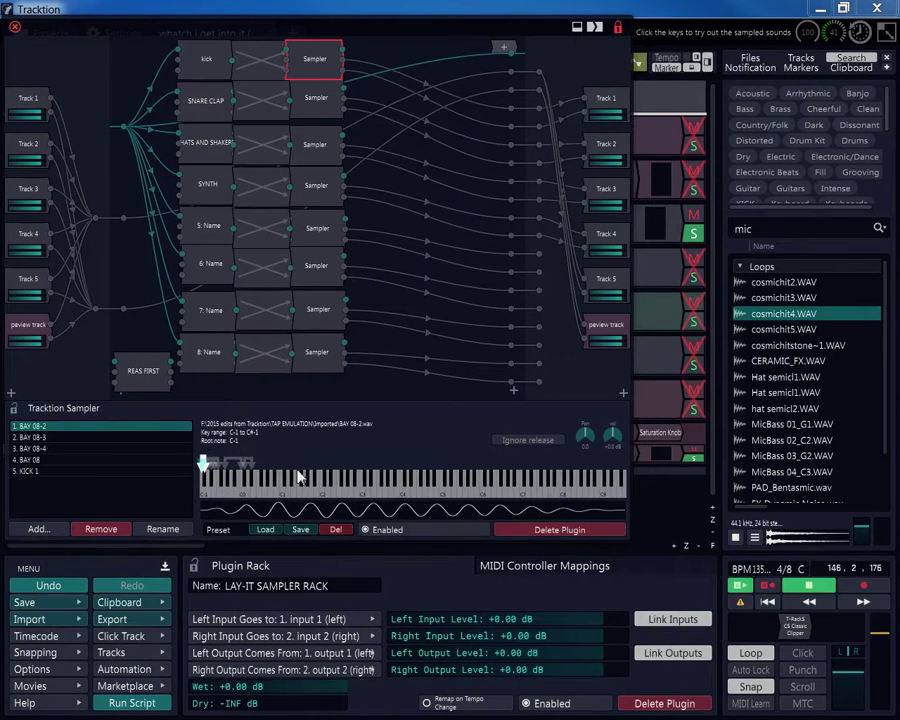
{"action": "left_click_drag", "start_coordinate": [297, 31], "coordinate": [341, 479]}
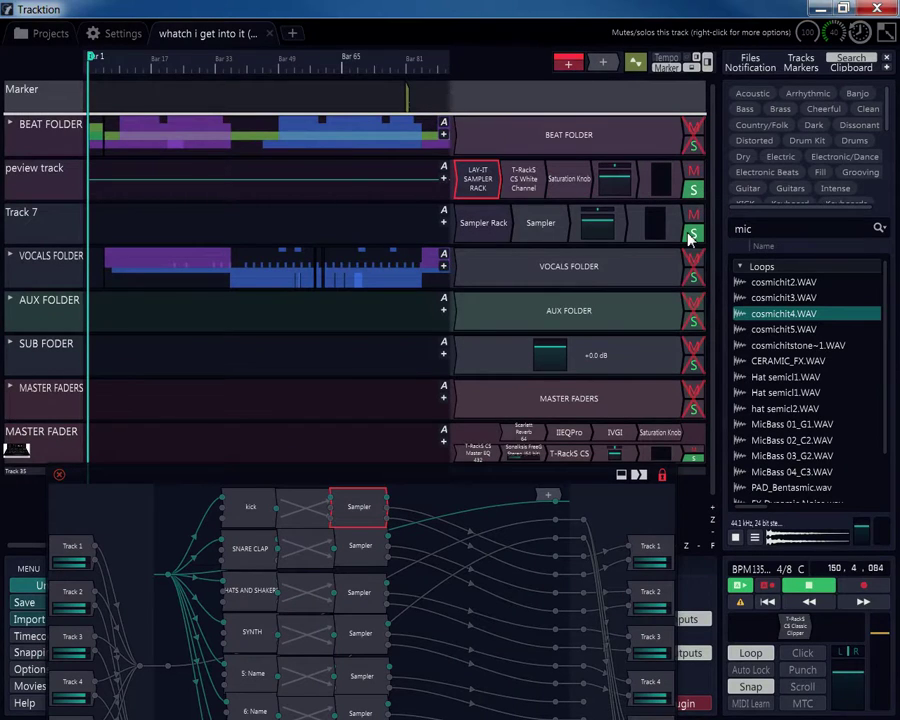
{"action": "left_click_drag", "start_coordinate": [416, 478], "coordinate": [392, 81]}
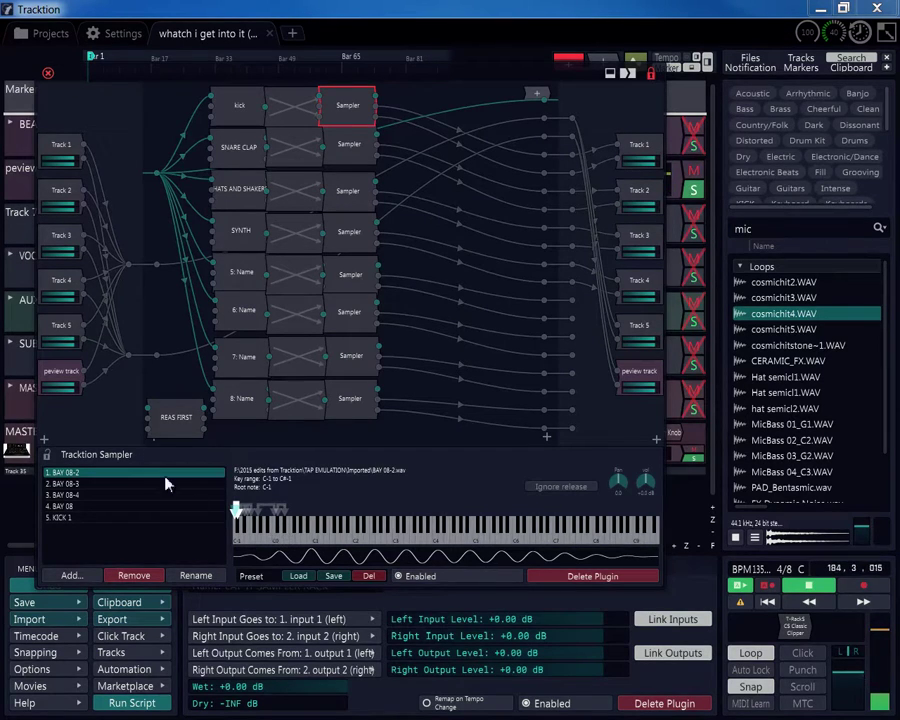
- Show the SNARE CLAP chain's Sampler and examine the key ranges of RL_SN1(2), RL_SN1, R_SN(2) and H_CLAP_A
{"action": "left_click", "coordinate": [352, 150]}
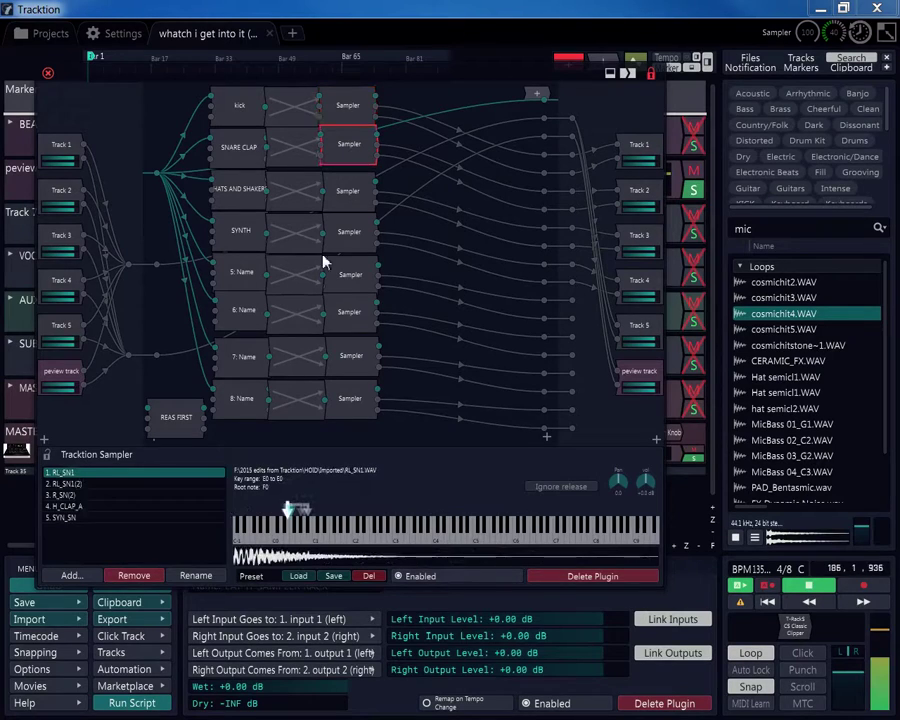
{"action": "left_click", "coordinate": [68, 484]}
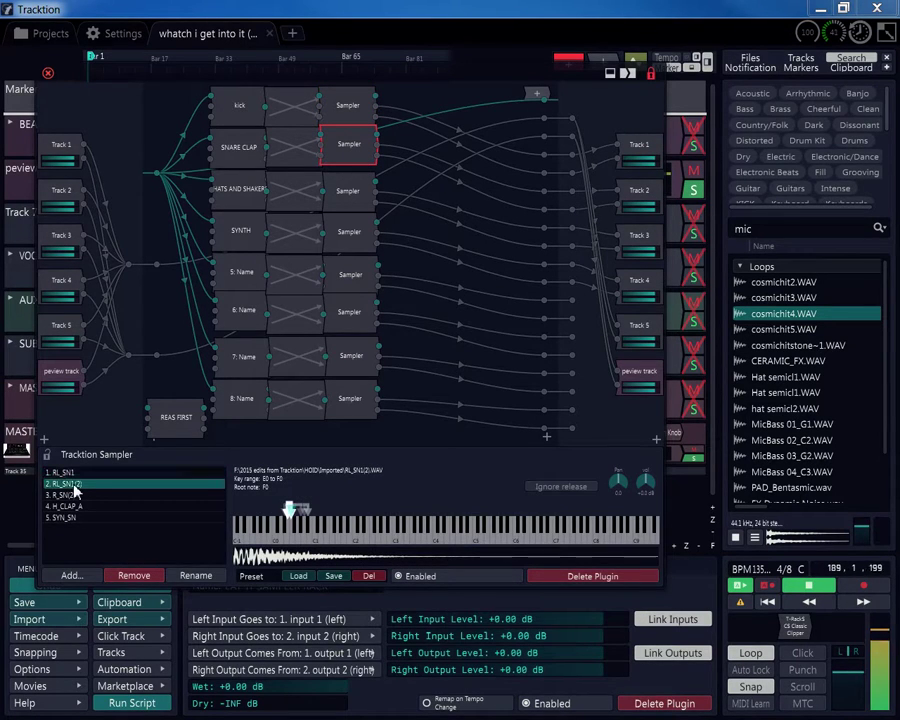
{"action": "left_click", "coordinate": [68, 472]}
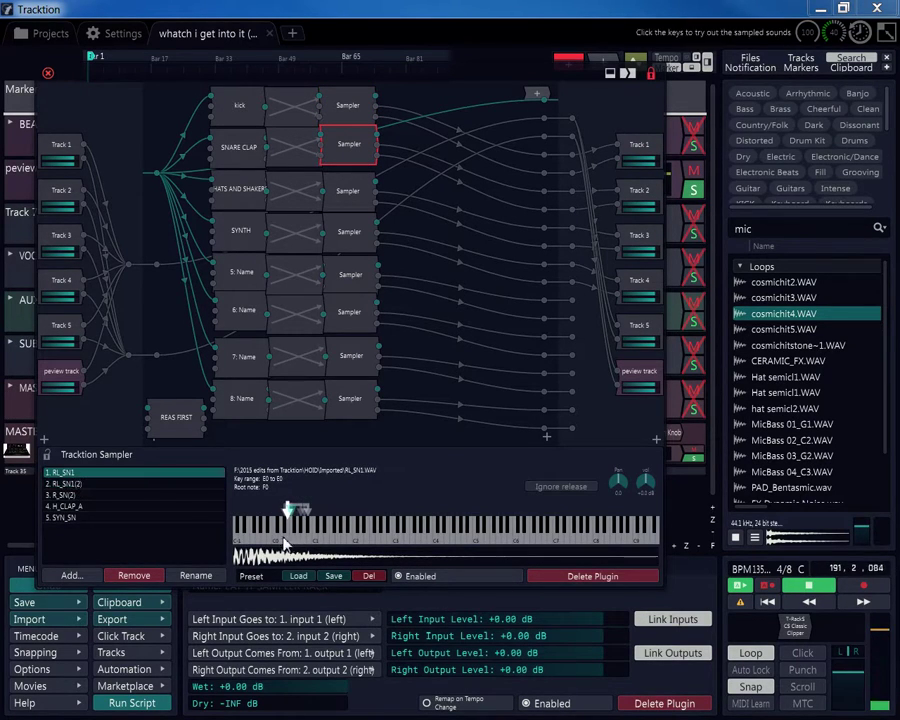
{"action": "left_click", "coordinate": [68, 495]}
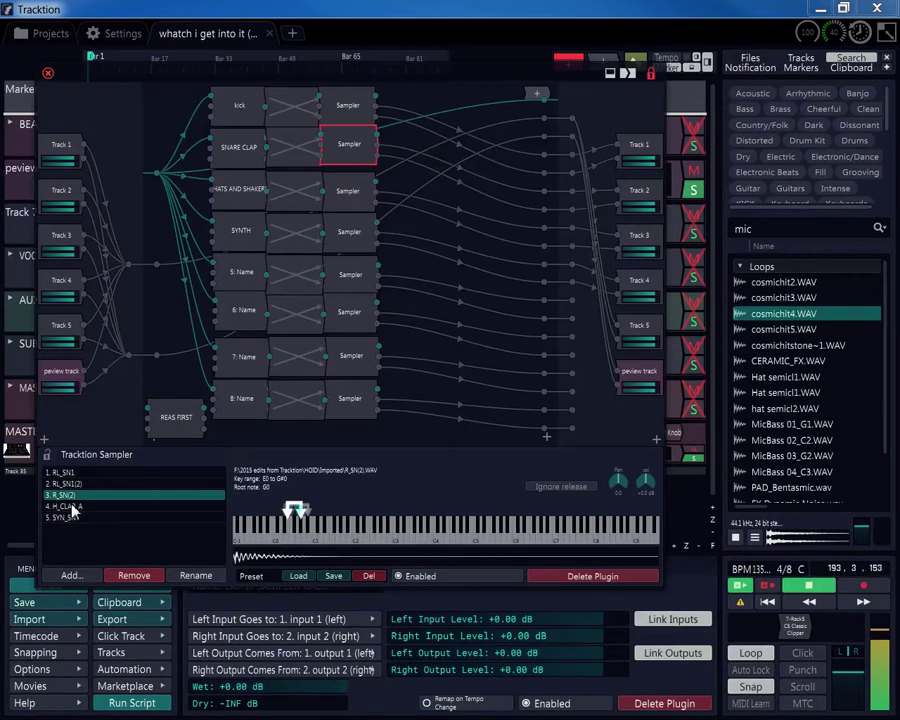
{"action": "left_click", "coordinate": [68, 506]}
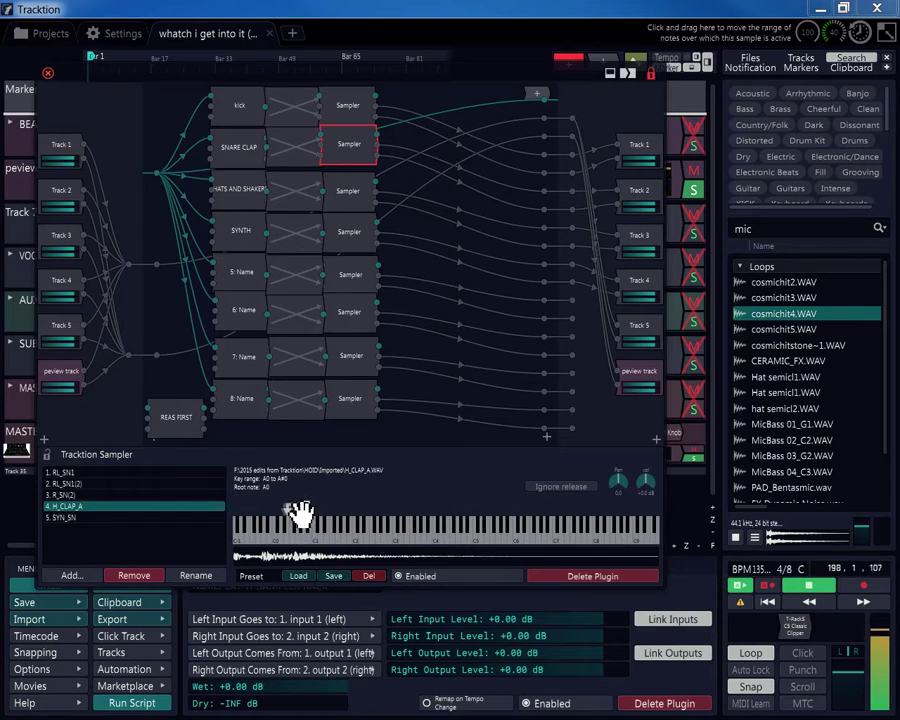
- Go back through the snare samples R_SN(2), RL_SN1(2) and RL_SN1 to compare their note assignments, and audition a key in the low range
{"action": "left_click", "coordinate": [72, 496]}
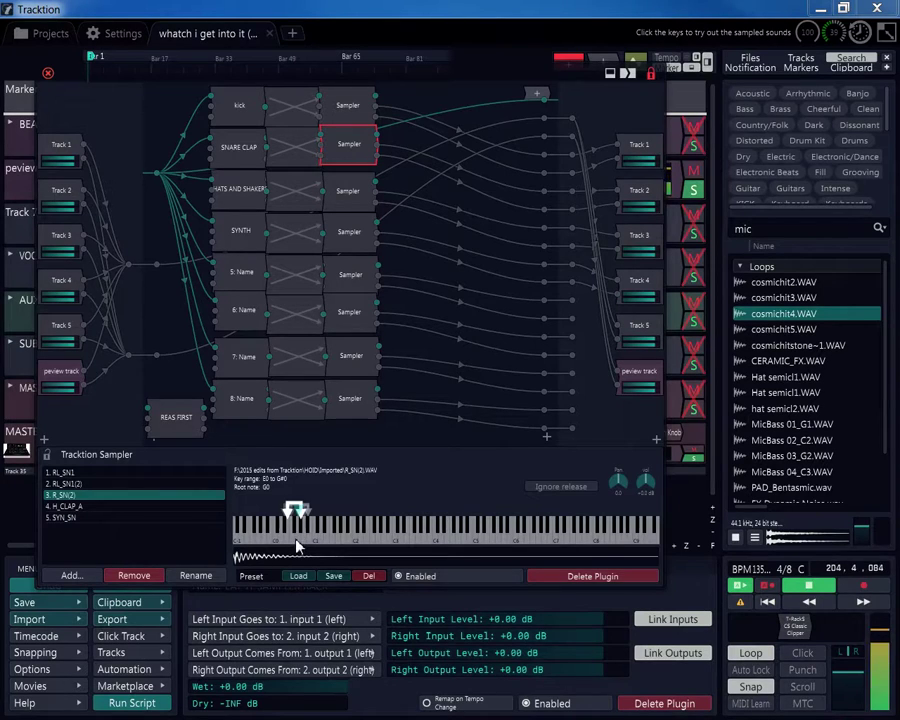
{"action": "left_click", "coordinate": [74, 484]}
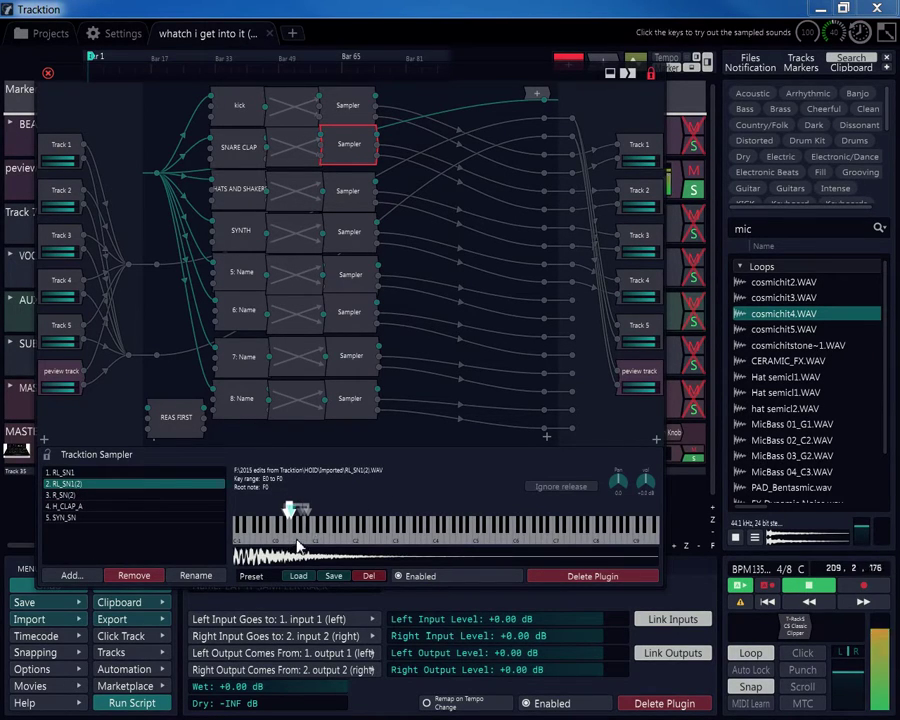
{"action": "left_click", "coordinate": [62, 473]}
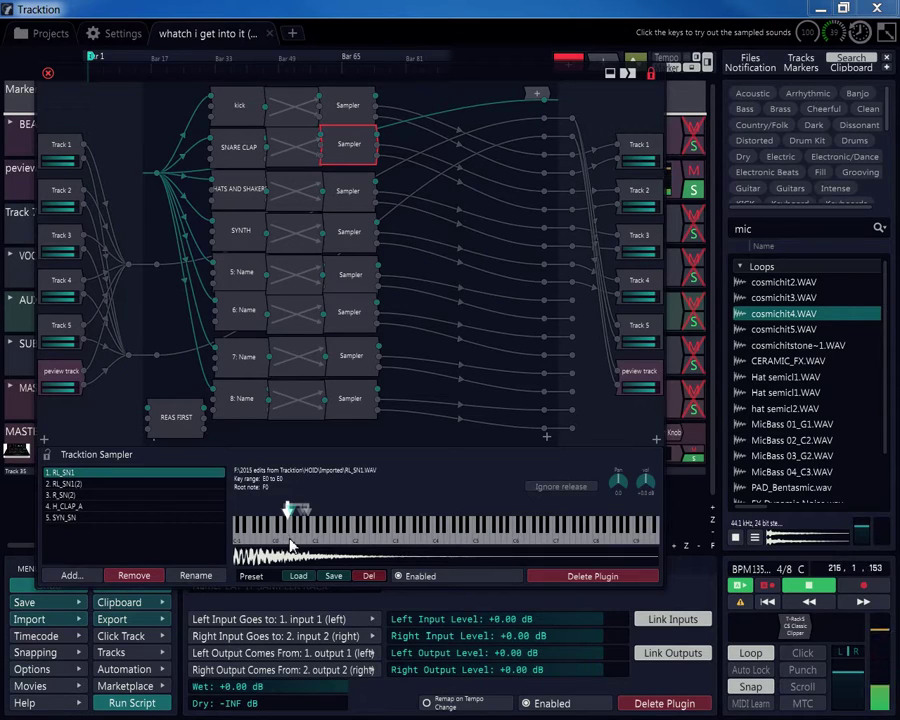
{"action": "left_click", "coordinate": [290, 543]}
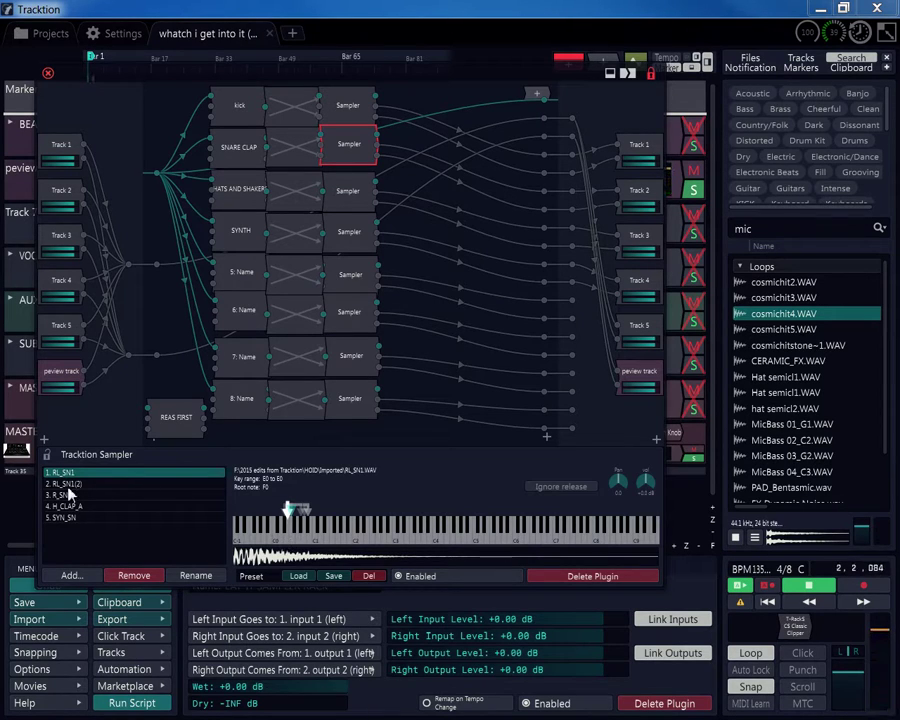
- Inspect and audition the SYN_SN sample, and compare its key range with those of R_SN(2) and RL_SN1
{"action": "left_click", "coordinate": [66, 518]}
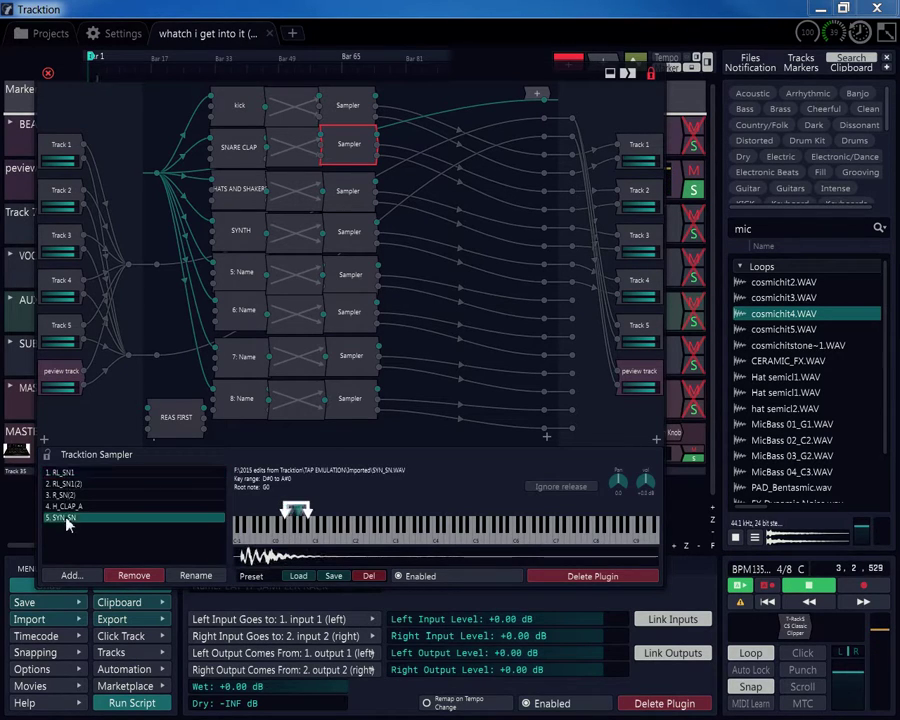
{"action": "left_click", "coordinate": [299, 538]}
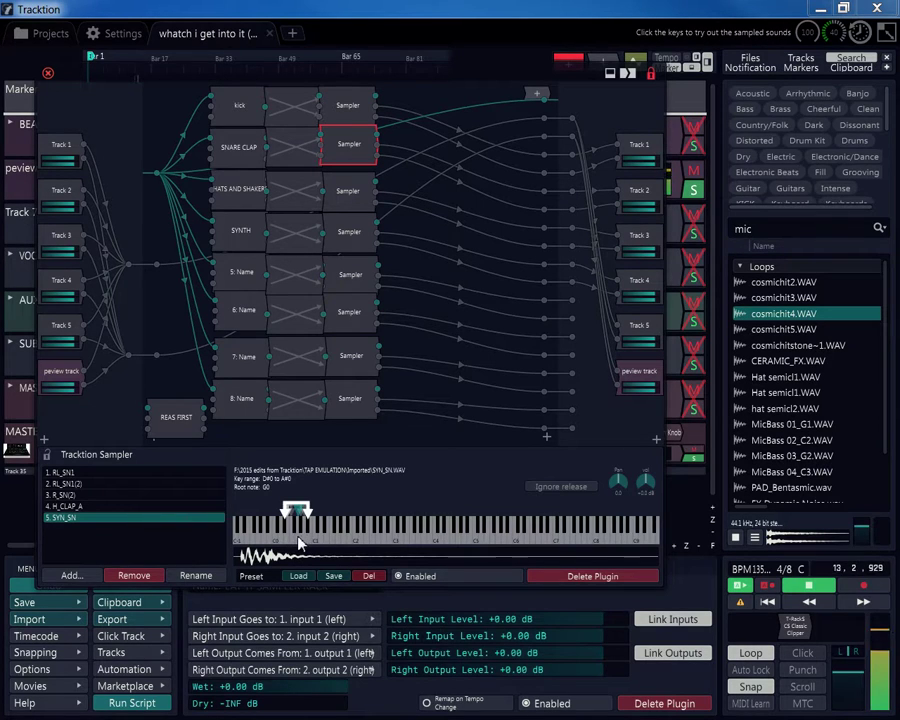
{"action": "left_click", "coordinate": [75, 495]}
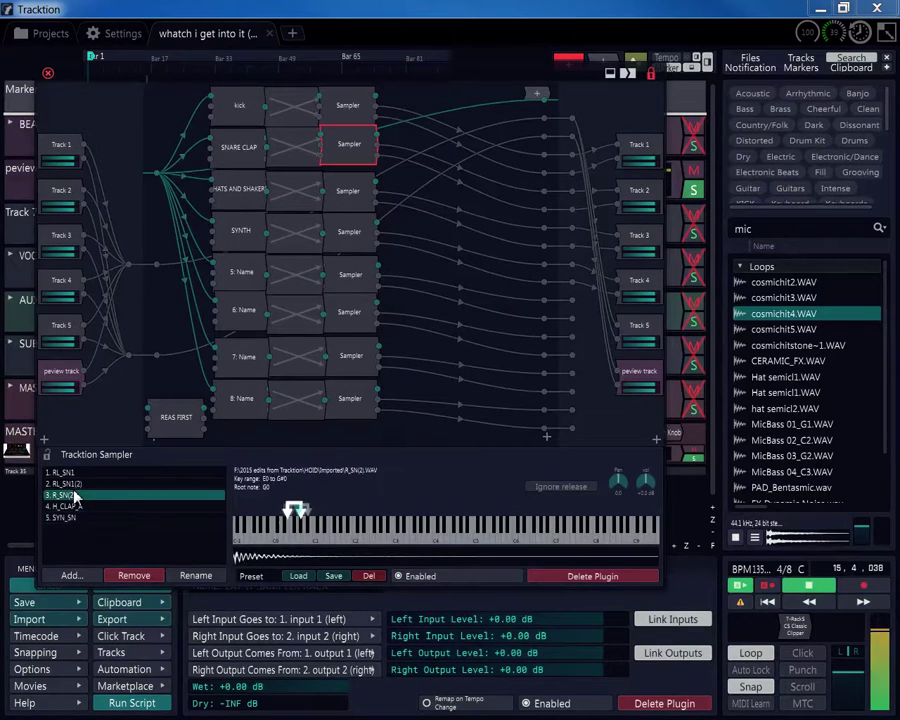
{"action": "left_click", "coordinate": [60, 472]}
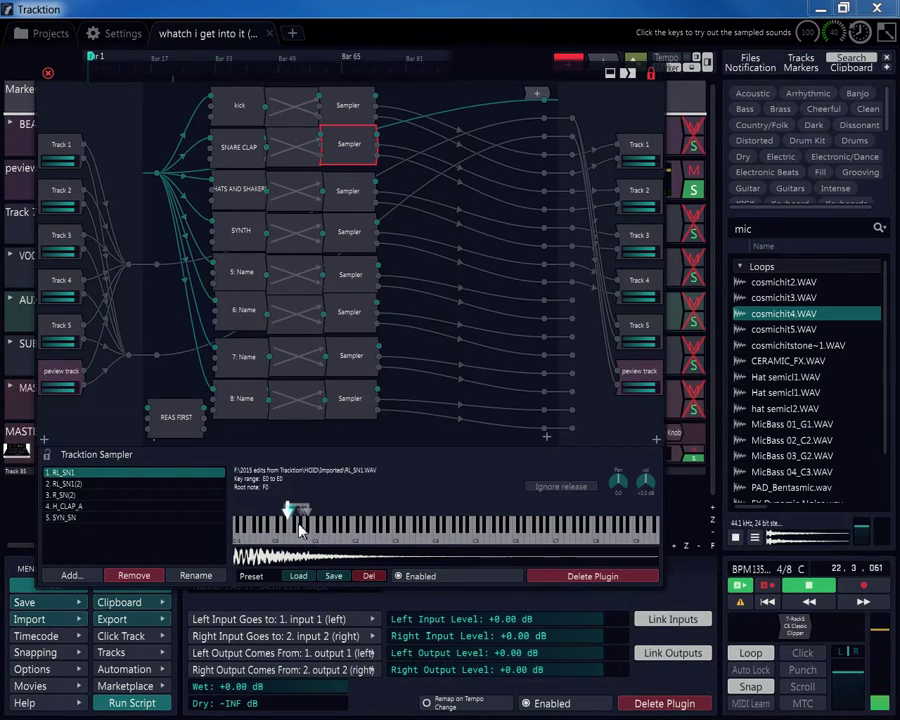
- Show the HATS AND SHAKERS and SYNTH chains' Samplers, and audition the 135_beow sample across the keyboard
{"action": "left_click", "coordinate": [350, 193]}
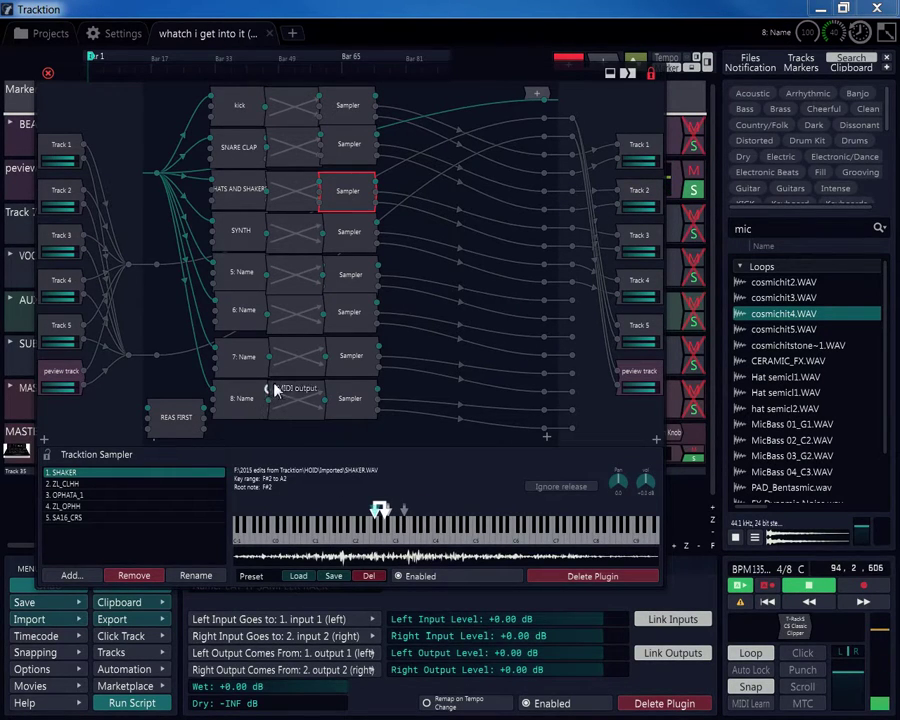
{"action": "left_click", "coordinate": [352, 243]}
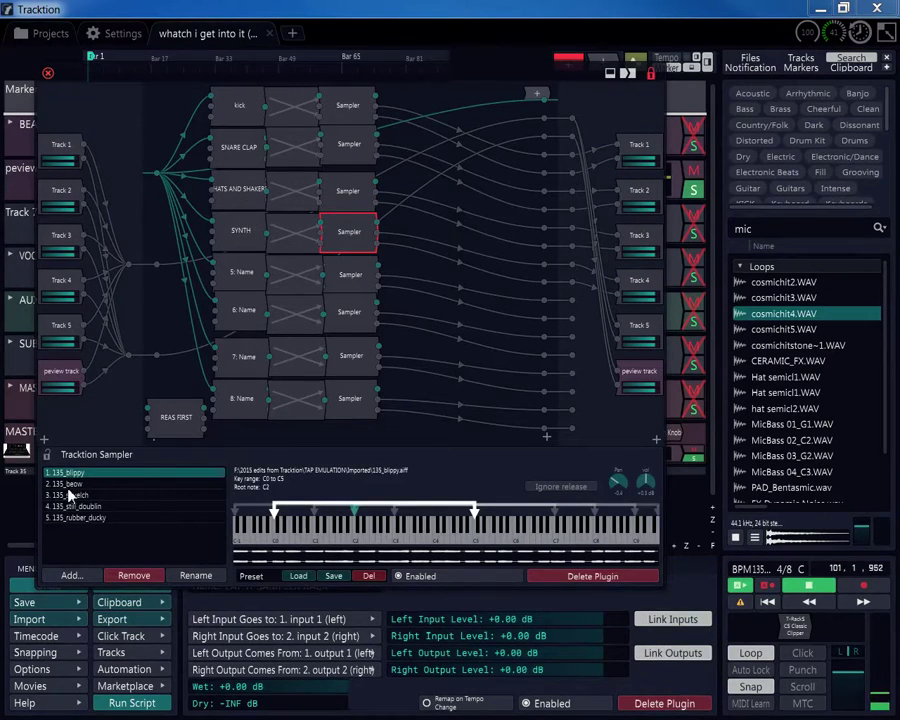
{"action": "left_click", "coordinate": [128, 484]}
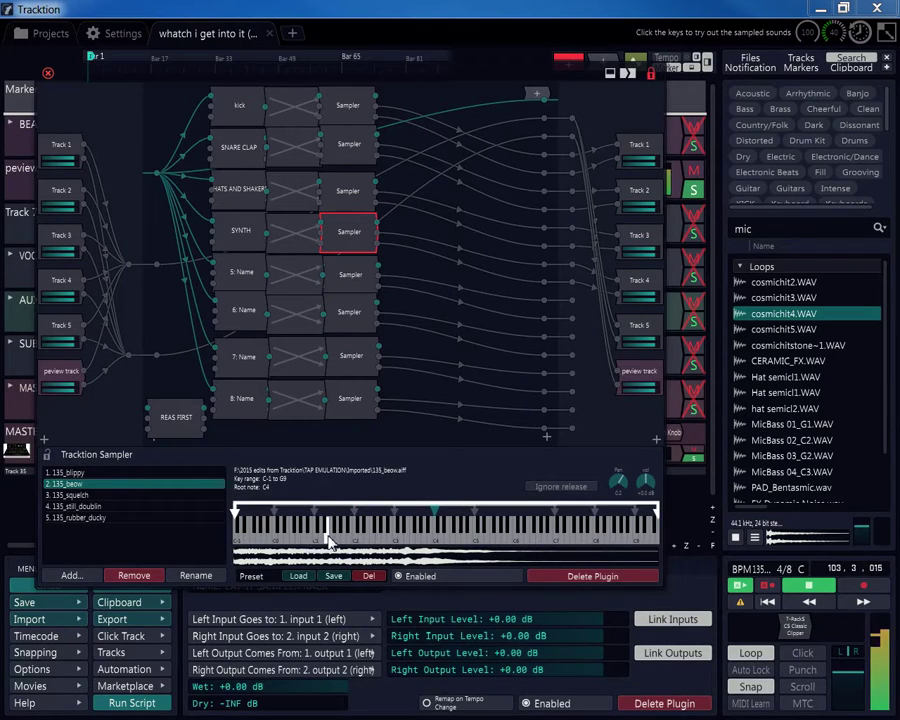
{"action": "left_click_drag", "start_coordinate": [447, 541], "coordinate": [635, 534]}
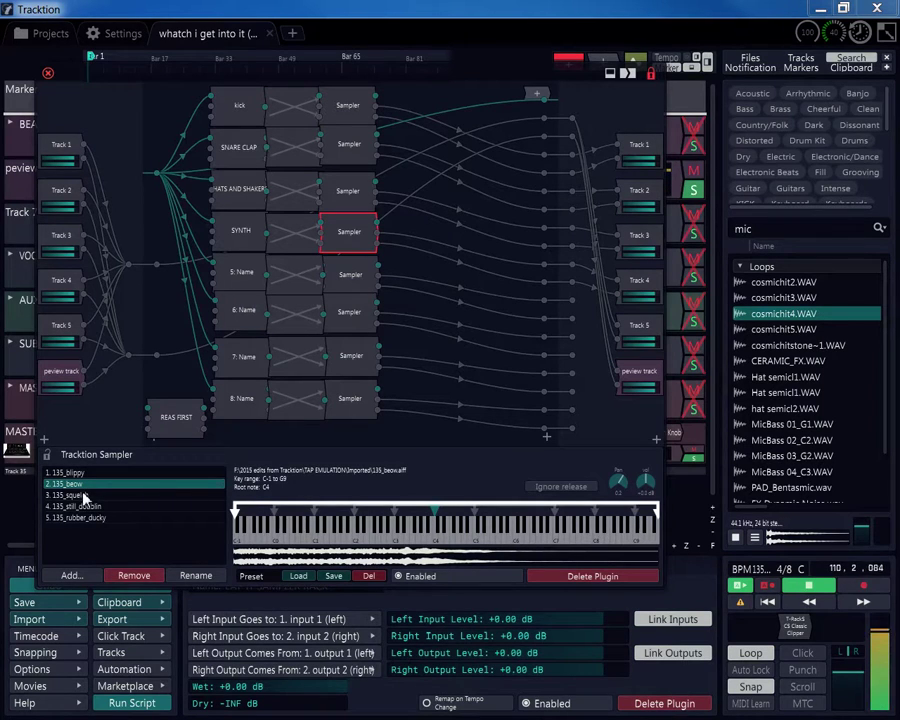
- Compare the key ranges and root notes of the five synth samples from 135_blippy to 135_rubber_ducky, and close the rack
{"action": "left_click", "coordinate": [58, 473]}
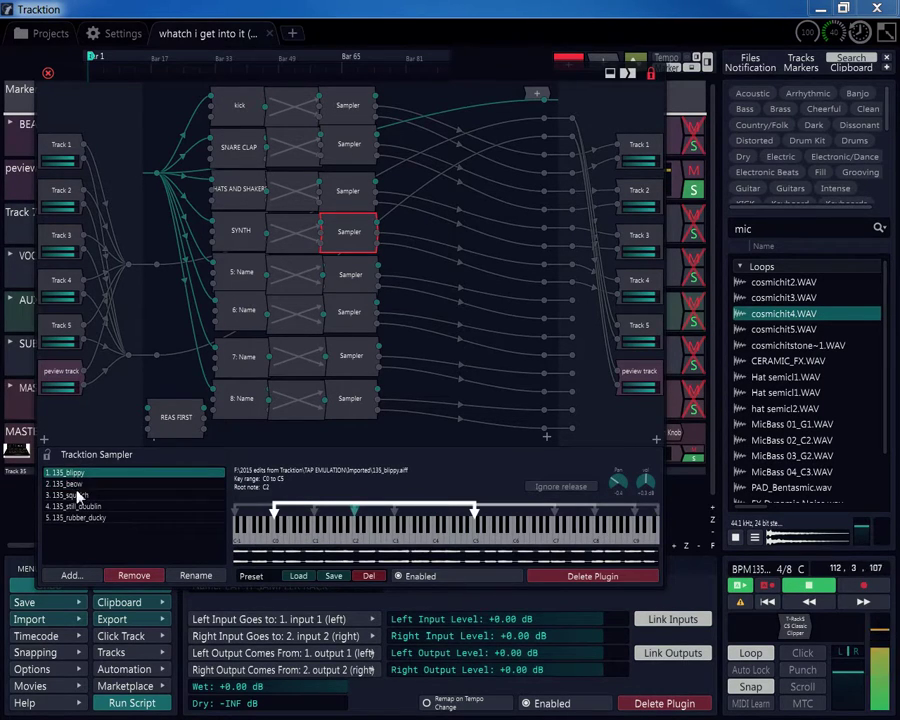
{"action": "left_click", "coordinate": [80, 495]}
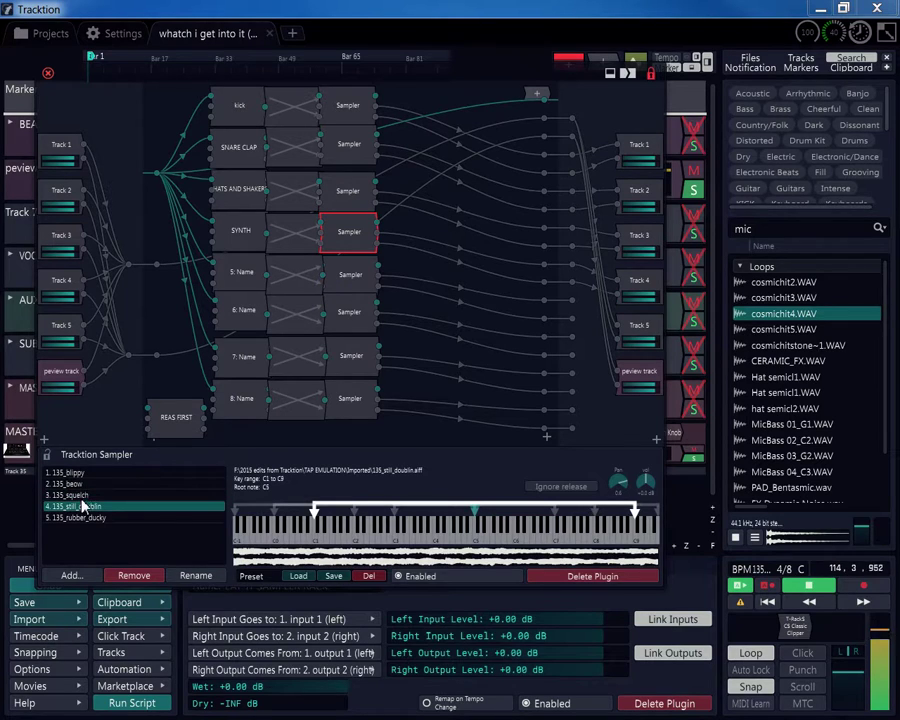
{"action": "left_click", "coordinate": [84, 507]}
{"action": "left_click", "coordinate": [80, 495]}
{"action": "left_click", "coordinate": [72, 484]}
{"action": "left_click", "coordinate": [76, 473]}
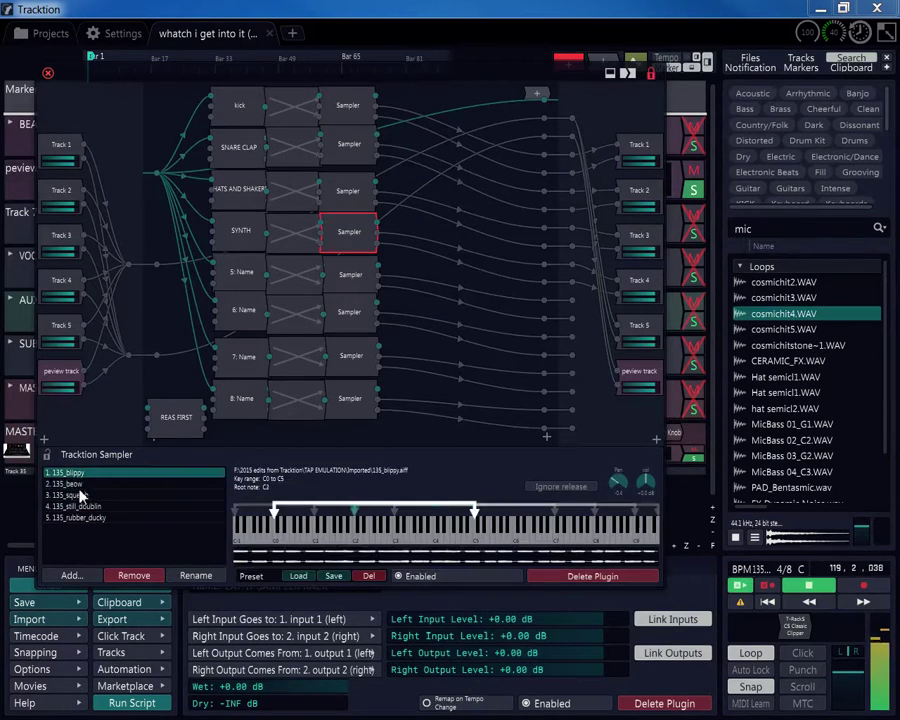
{"action": "left_click", "coordinate": [82, 517]}
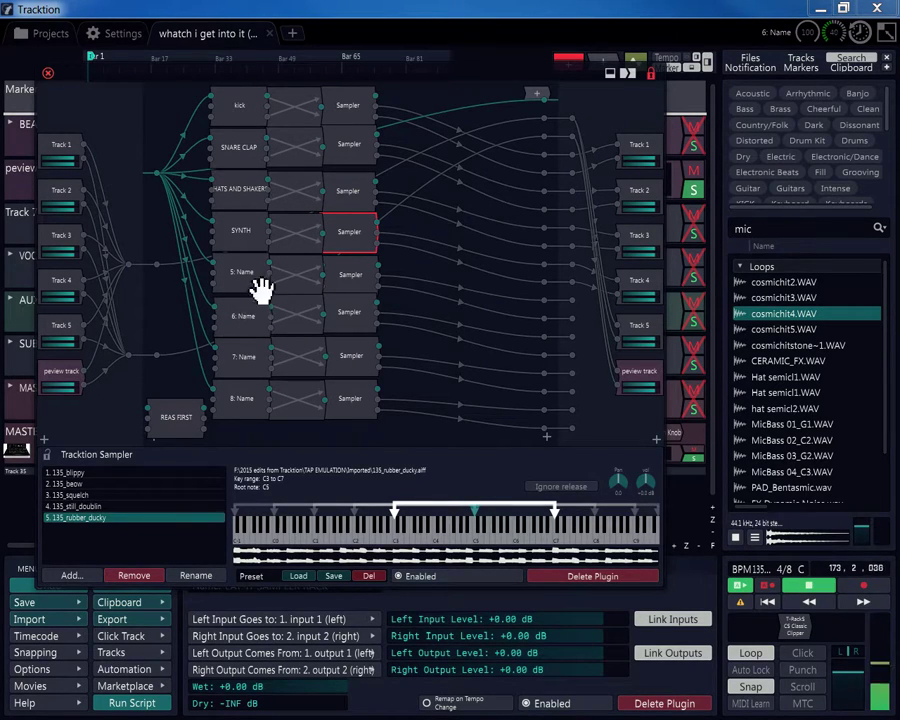
{"action": "left_click", "coordinate": [48, 74]}
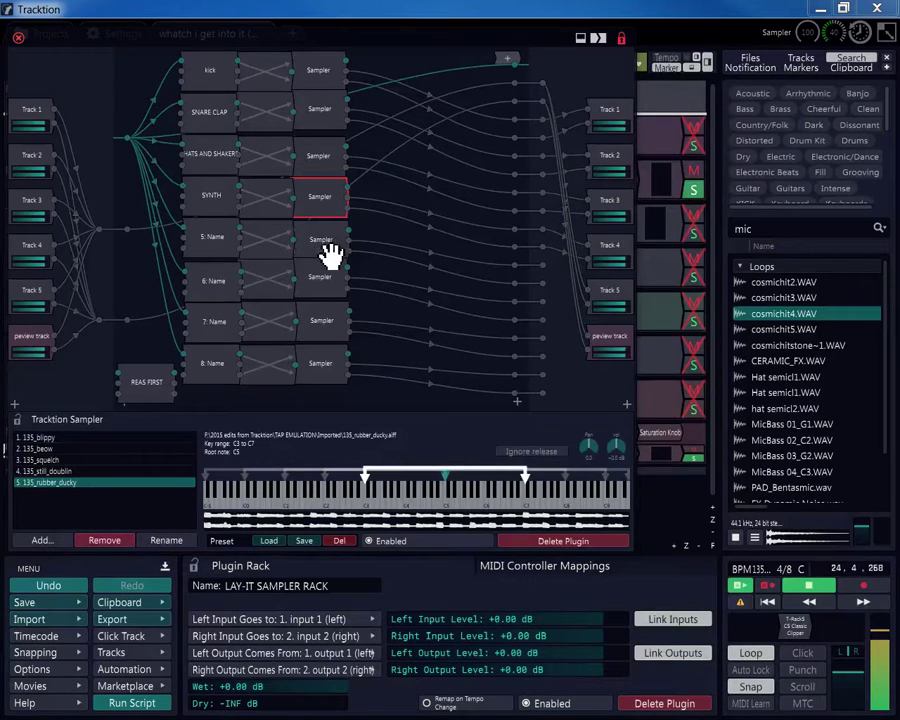
- Inspect the LAY-IT SAMPLER RACK's name labels, from kick, HATS AND SHAKERS and SYNTH down to the unnamed chains 5 to 8
{"action": "left_click", "coordinate": [216, 200]}
{"action": "left_click", "coordinate": [216, 154]}
{"action": "left_click", "coordinate": [215, 74]}
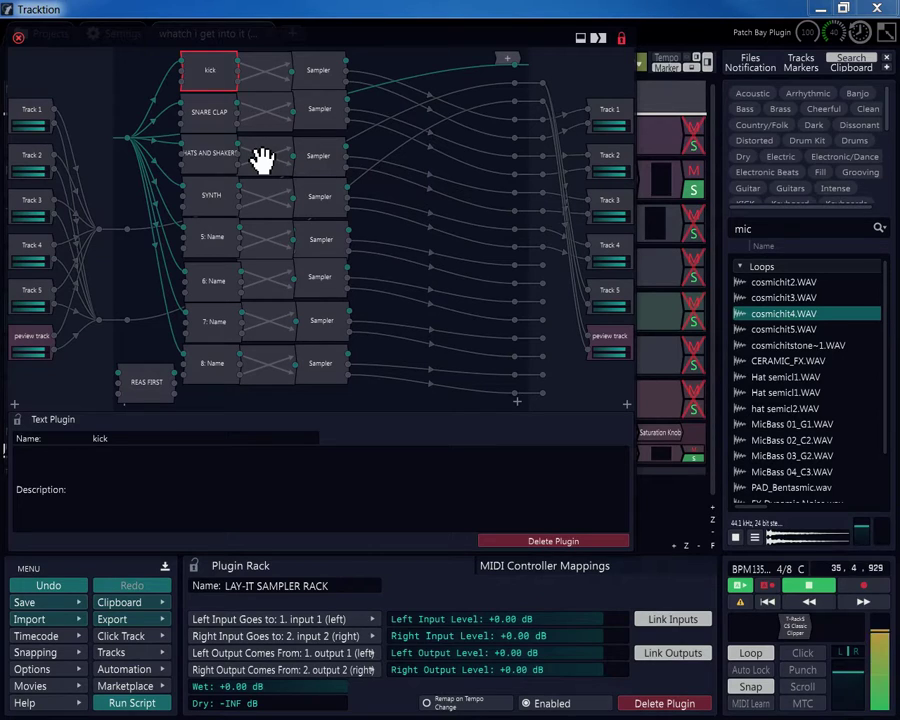
{"action": "left_click", "coordinate": [218, 205]}
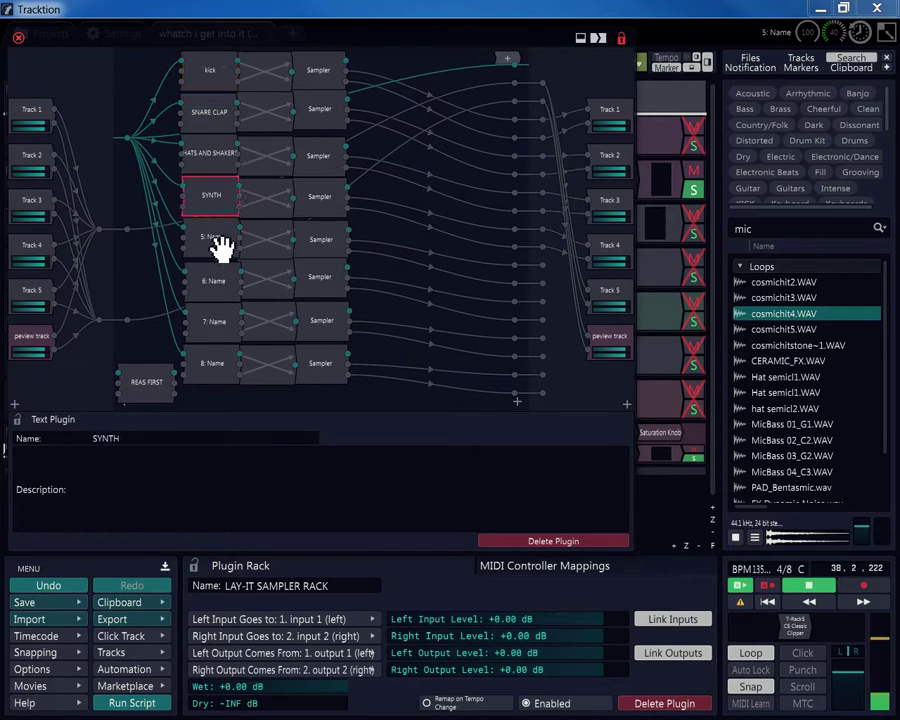
{"action": "left_click", "coordinate": [220, 245]}
{"action": "left_click", "coordinate": [224, 286]}
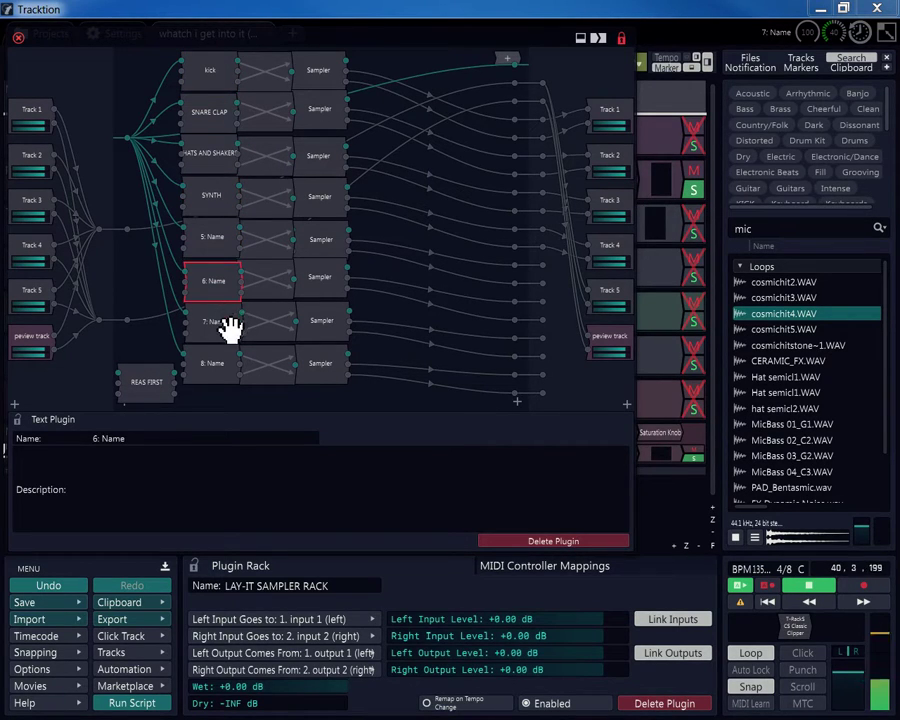
{"action": "left_click", "coordinate": [230, 326]}
{"action": "left_click", "coordinate": [234, 364]}
{"action": "left_click", "coordinate": [221, 201]}
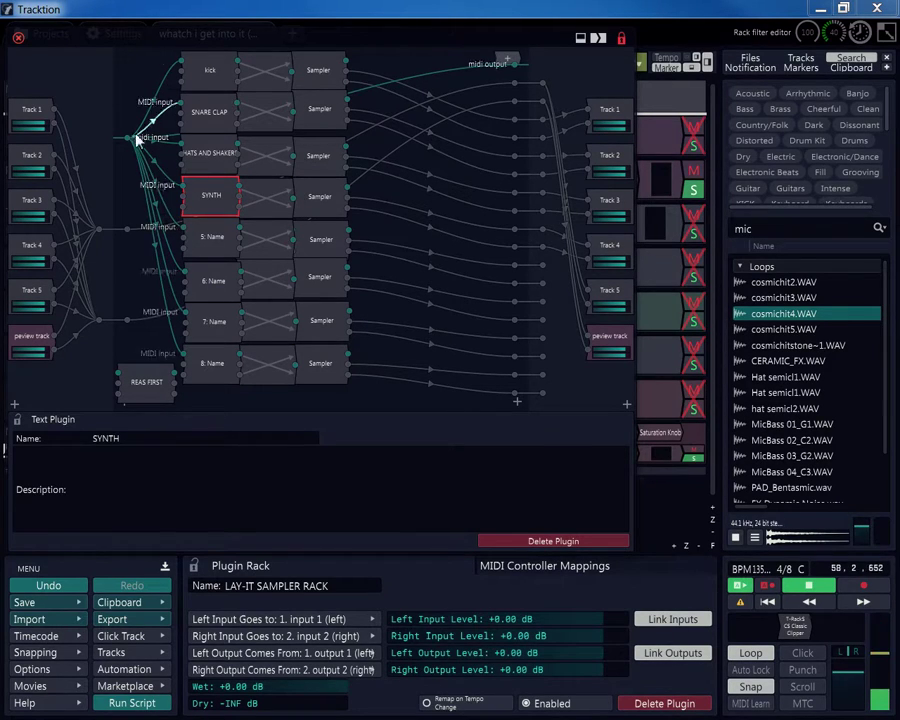
- Close the rack, switch the solo to the BEAT FOLDER, and restart playback from the beginning of the song
{"action": "left_click", "coordinate": [18, 38]}
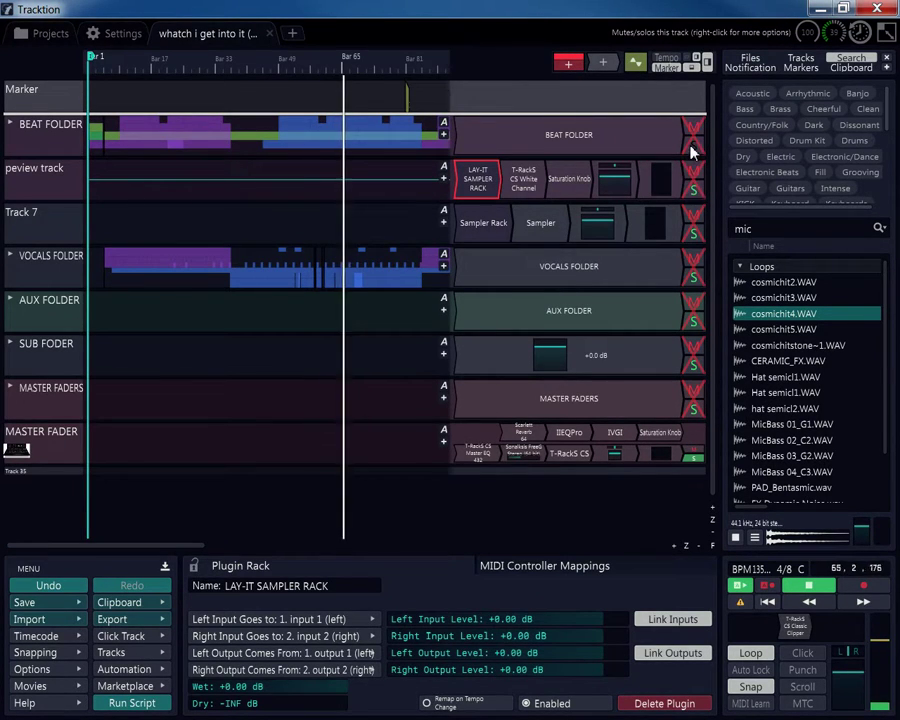
{"action": "left_click", "coordinate": [692, 148]}
{"action": "left_click", "coordinate": [766, 602]}
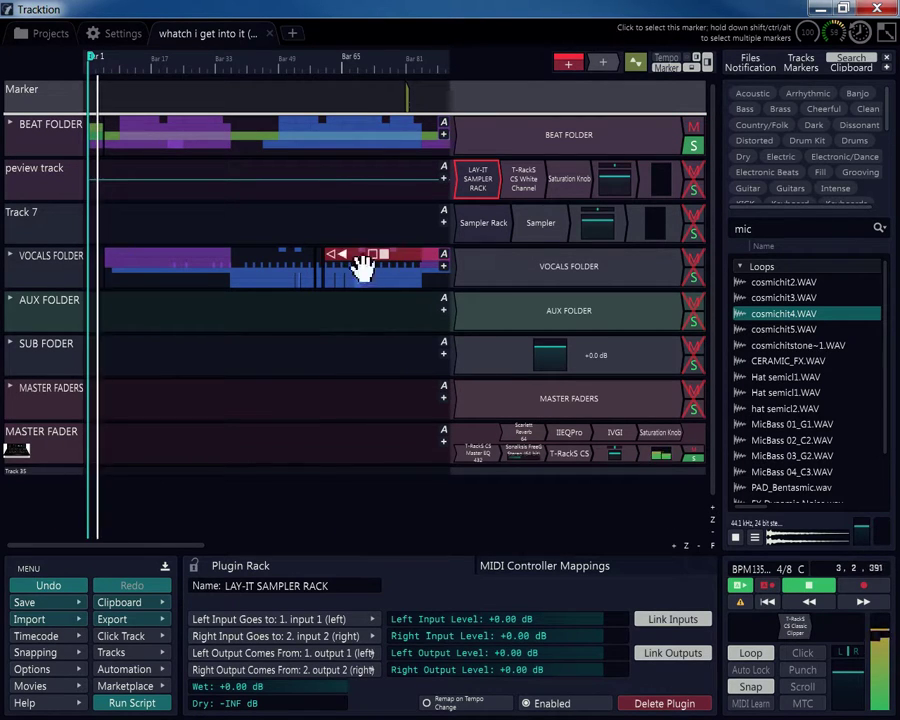
- Expand the BEAT FOLDER and increase Track 4's height to show its MIDI clips around bar 49
{"action": "left_click", "coordinate": [11, 123]}
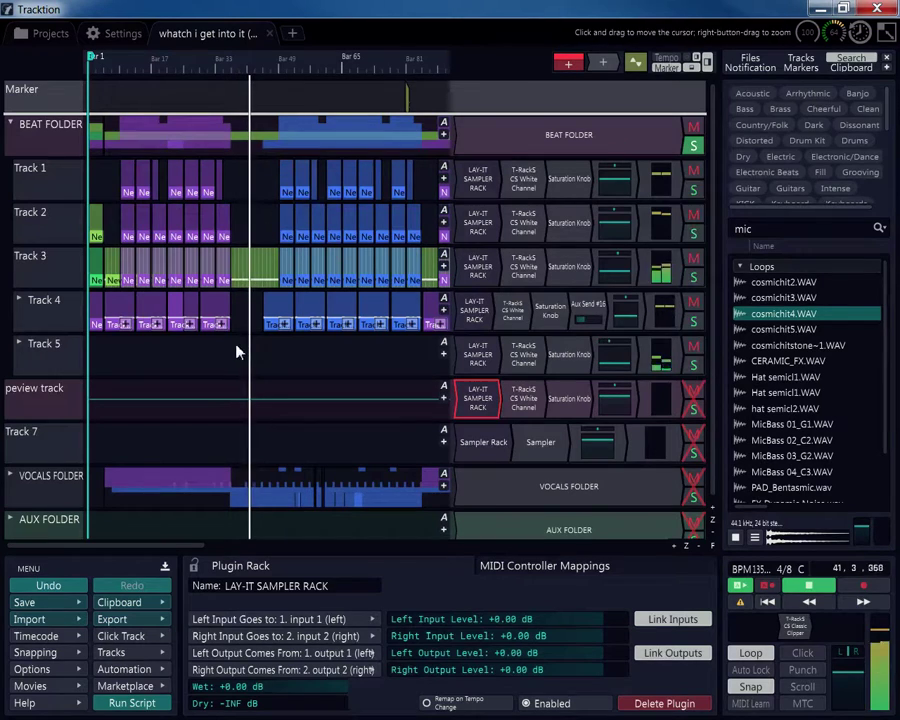
{"action": "left_click_drag", "start_coordinate": [243, 336], "coordinate": [244, 443]}
{"action": "scroll", "coordinate": [275, 380], "scroll_direction": "up", "scroll_amount": 6}
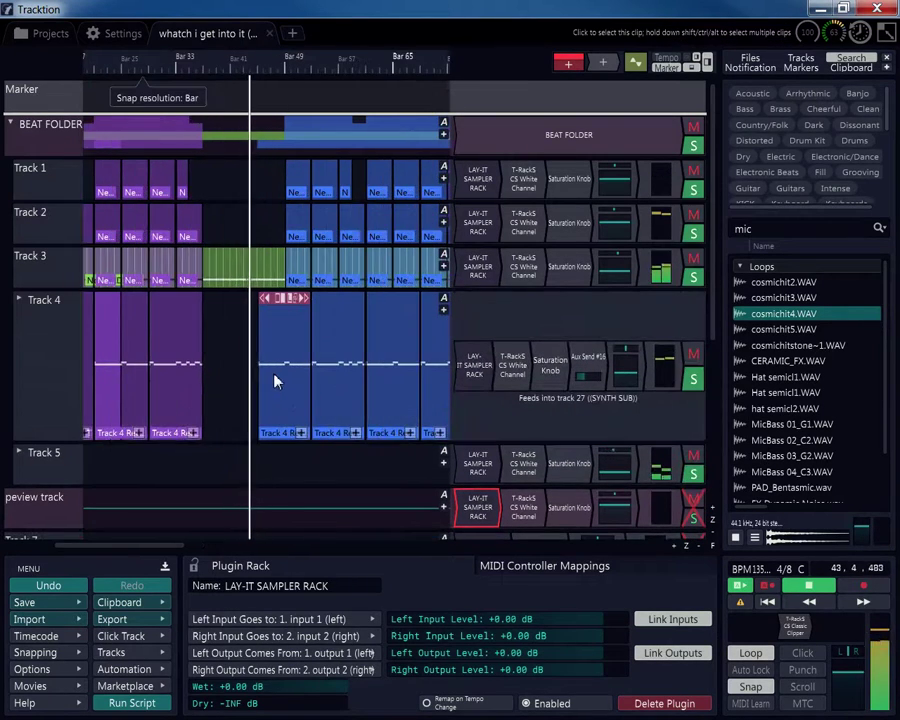
{"action": "scroll", "coordinate": [285, 355], "scroll_direction": "up", "scroll_amount": 3}
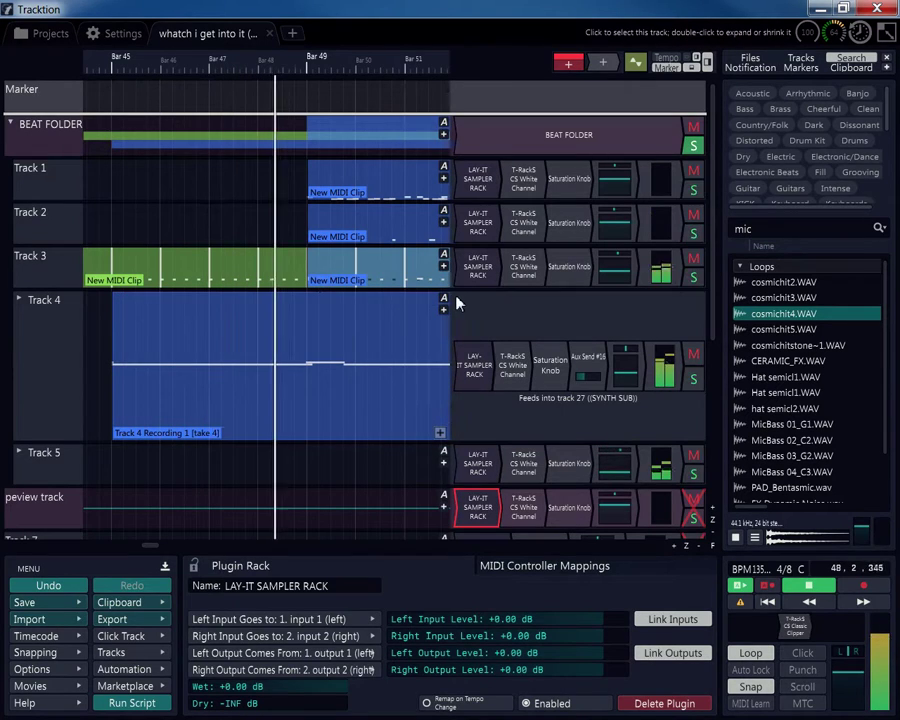
- Narrow the plugin area to widen the arrangement, and look over the beat tracks around bar 49
{"action": "left_click_drag", "start_coordinate": [453, 298], "coordinate": [553, 284]}
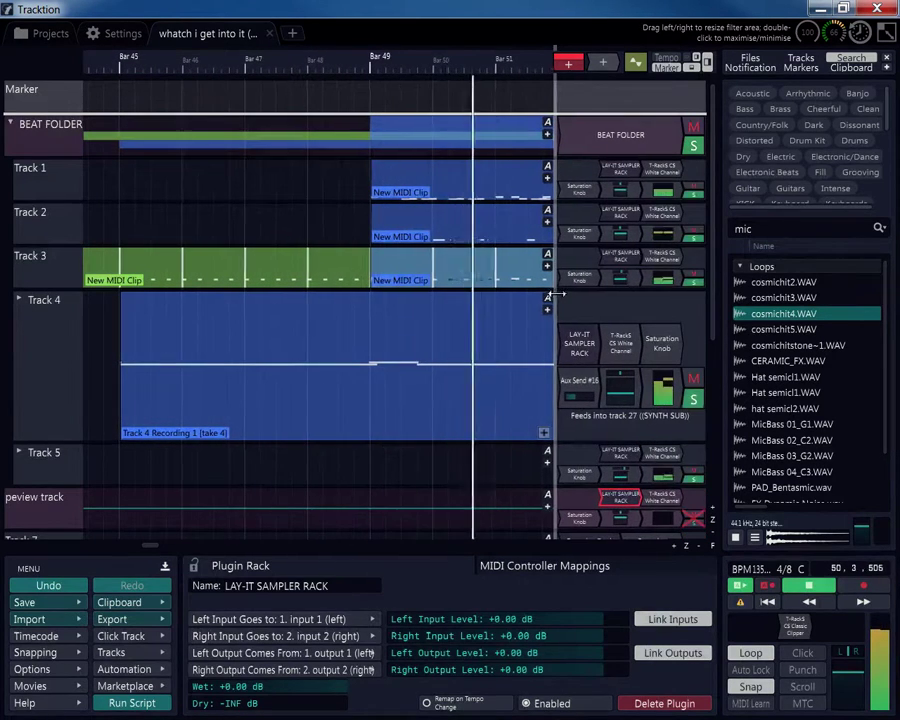
{"action": "scroll", "coordinate": [384, 190], "scroll_direction": "up", "scroll_amount": 2}
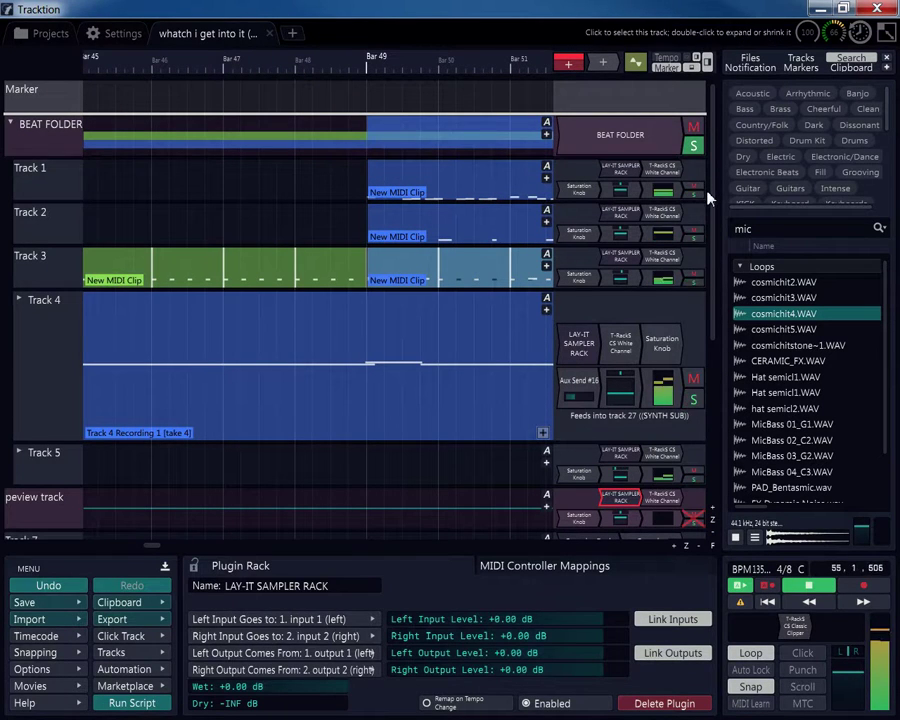
{"action": "scroll", "coordinate": [712, 193], "scroll_direction": "down", "scroll_amount": 3}
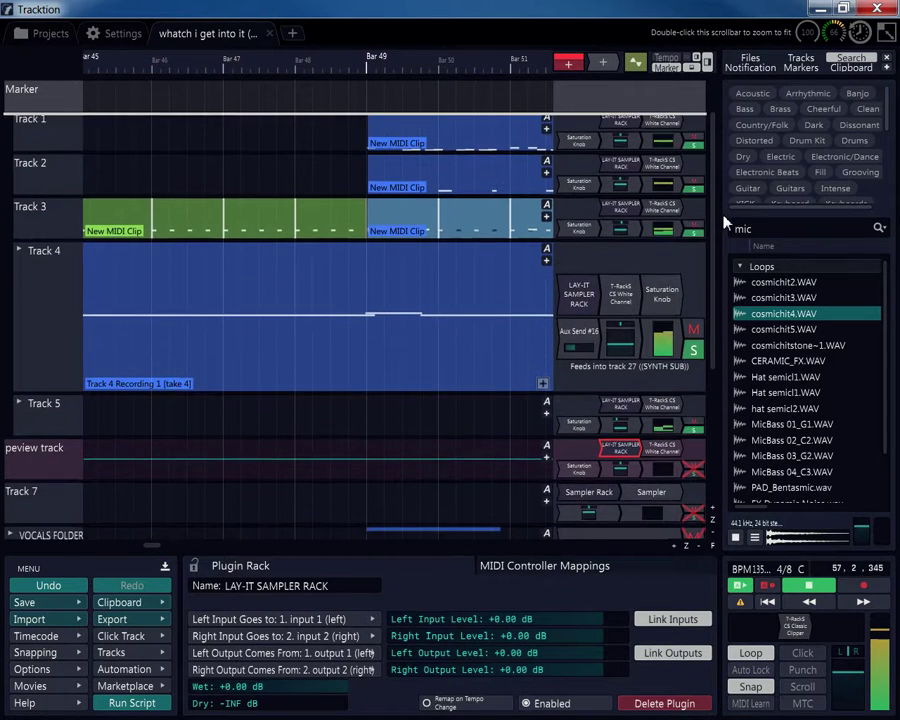
{"action": "scroll", "coordinate": [716, 215], "scroll_direction": "up", "scroll_amount": 3}
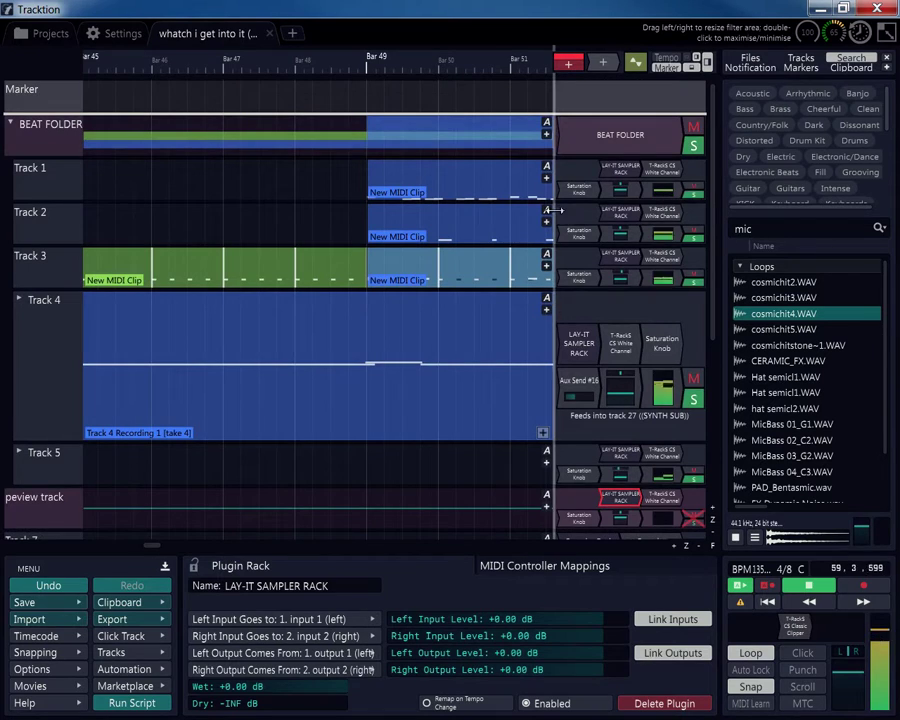
- Widen the plugin area to show each beat track's full plugin chain, and zoom the arrangement out over the whole song
{"action": "left_click_drag", "start_coordinate": [556, 210], "coordinate": [420, 210]}
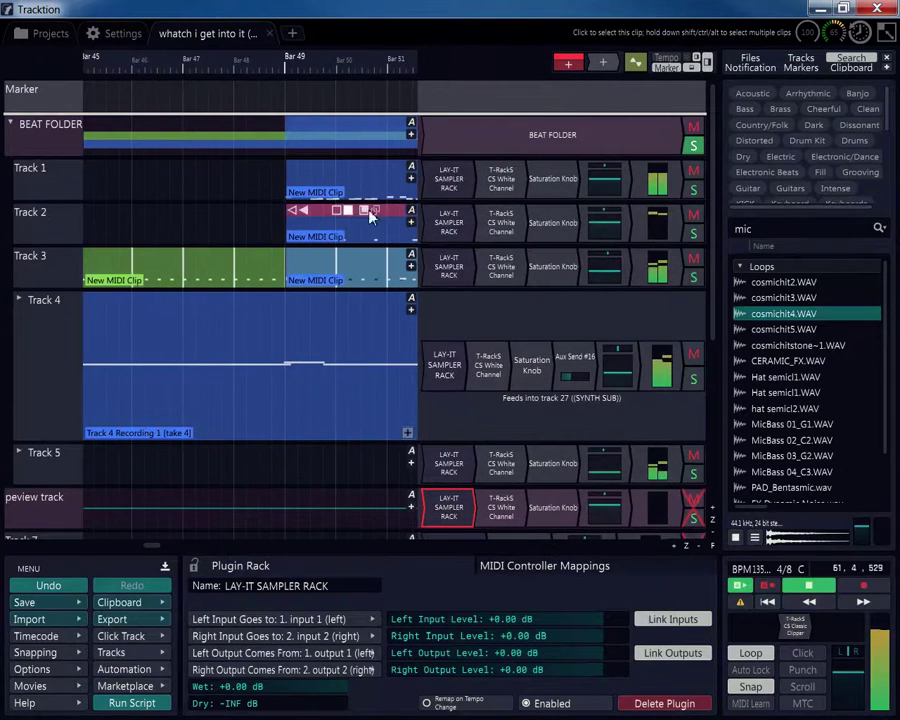
{"action": "scroll", "coordinate": [300, 200], "scroll_direction": "down", "scroll_amount": 10}
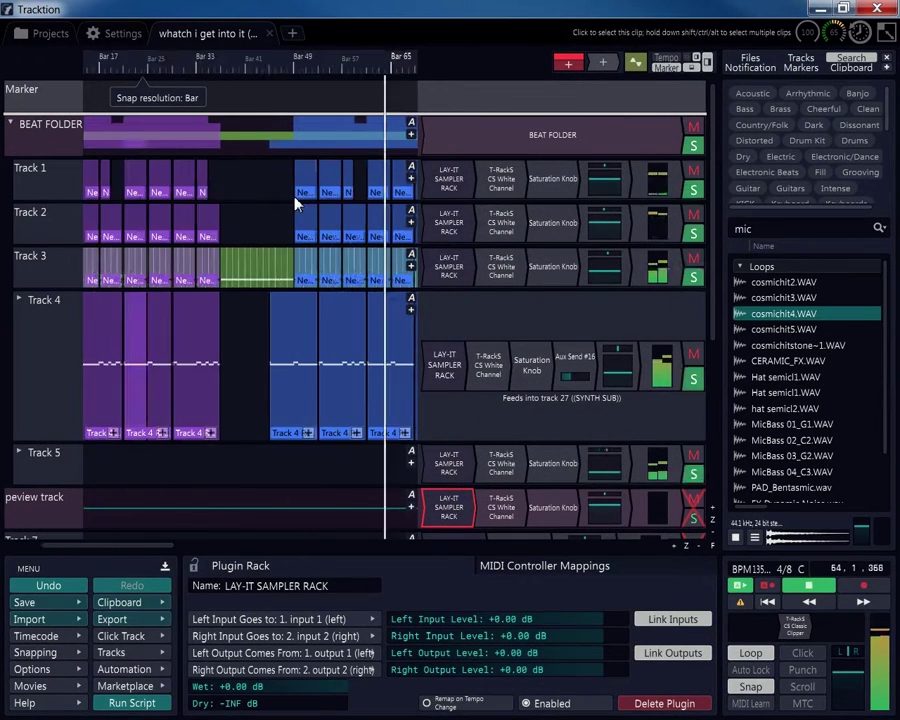
{"action": "scroll", "coordinate": [313, 200], "scroll_direction": "down", "scroll_amount": 4}
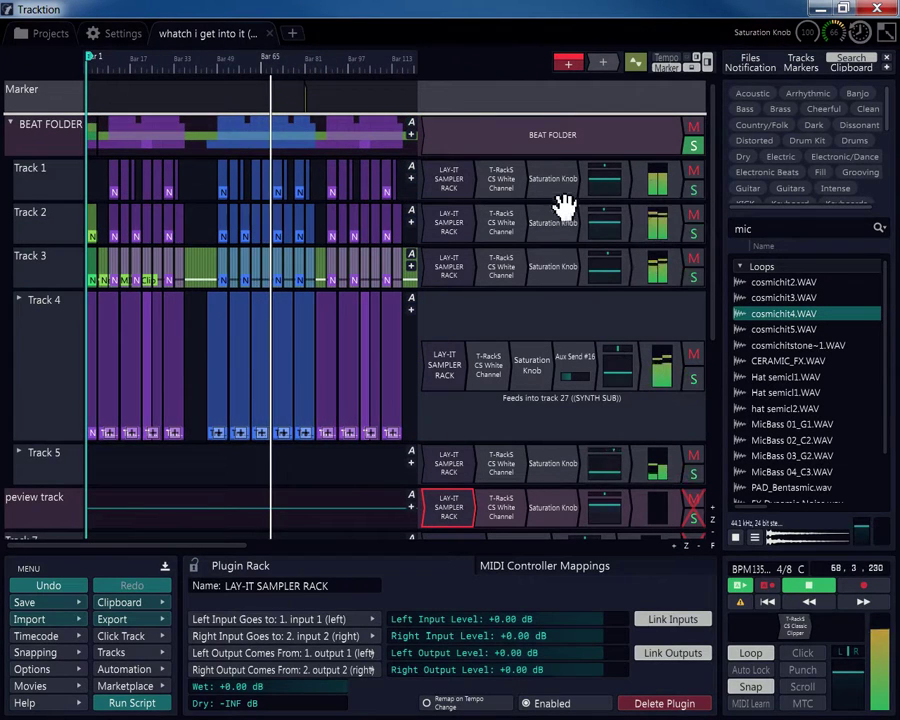
{"action": "scroll", "coordinate": [714, 278], "scroll_direction": "down", "scroll_amount": 1}
{"action": "scroll", "coordinate": [716, 280], "scroll_direction": "down", "scroll_amount": 2}
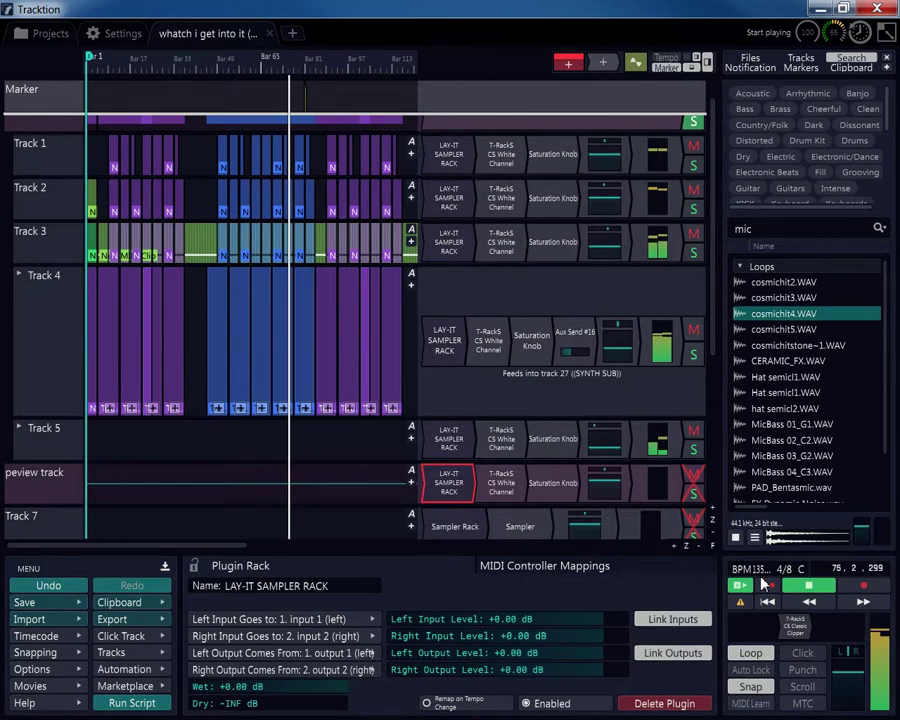
{"action": "scroll", "coordinate": [714, 150], "scroll_direction": "up", "scroll_amount": 2}
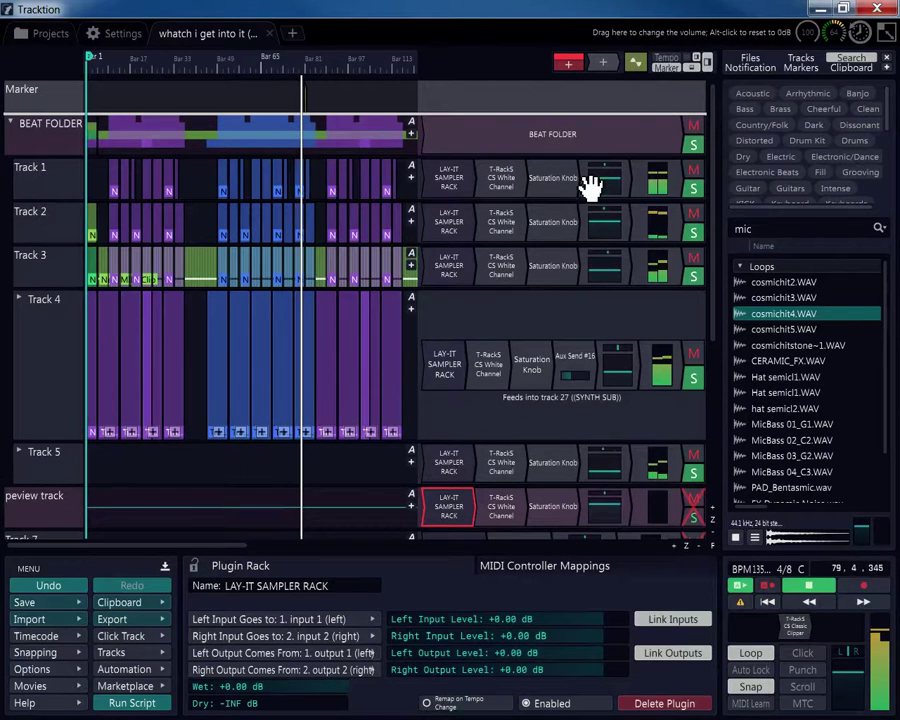
{"action": "scroll", "coordinate": [327, 286], "scroll_direction": "up", "scroll_amount": 2}
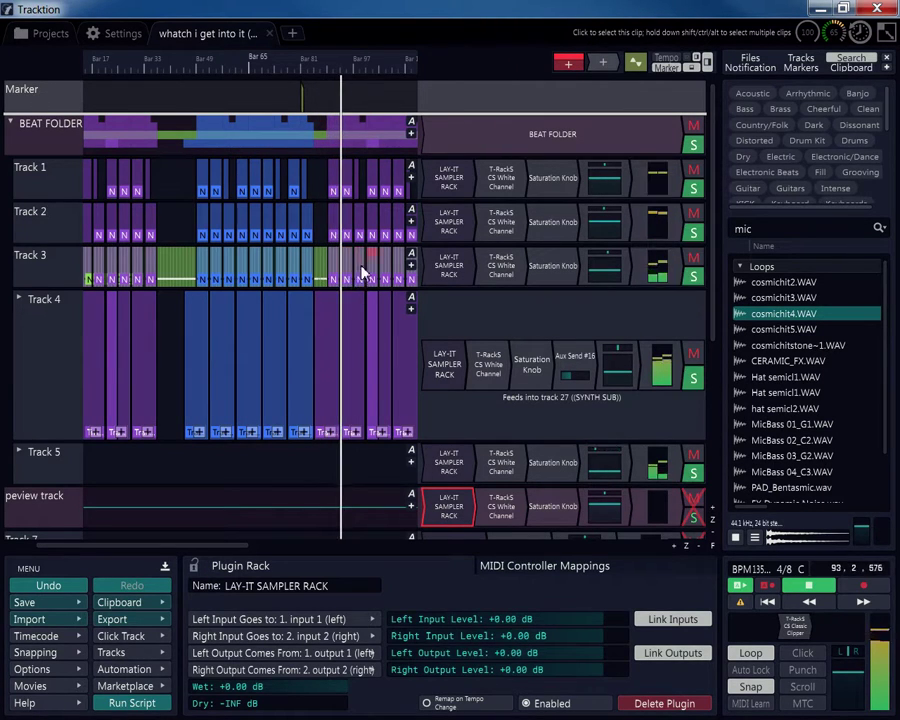
- Look over the BEAT FOLDER's MIDI clips from about bar 49 to bar 145 while the song plays
{"action": "scroll", "coordinate": [350, 280], "scroll_direction": "up", "scroll_amount": 4}
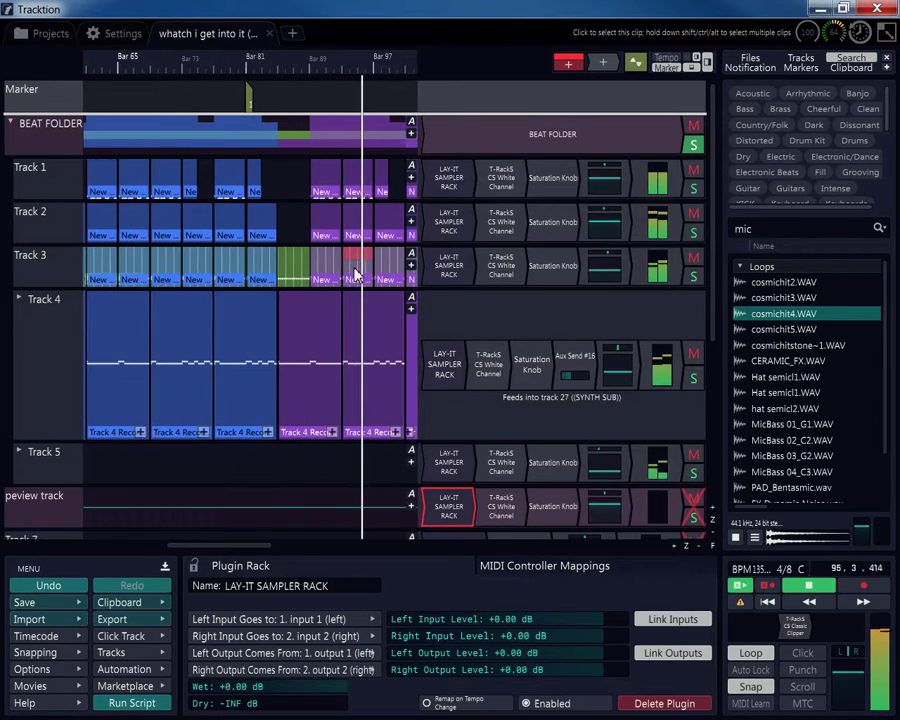
{"action": "scroll", "coordinate": [350, 276], "scroll_direction": "down", "scroll_amount": 1}
{"action": "scroll", "coordinate": [342, 274], "scroll_direction": "down", "scroll_amount": 3}
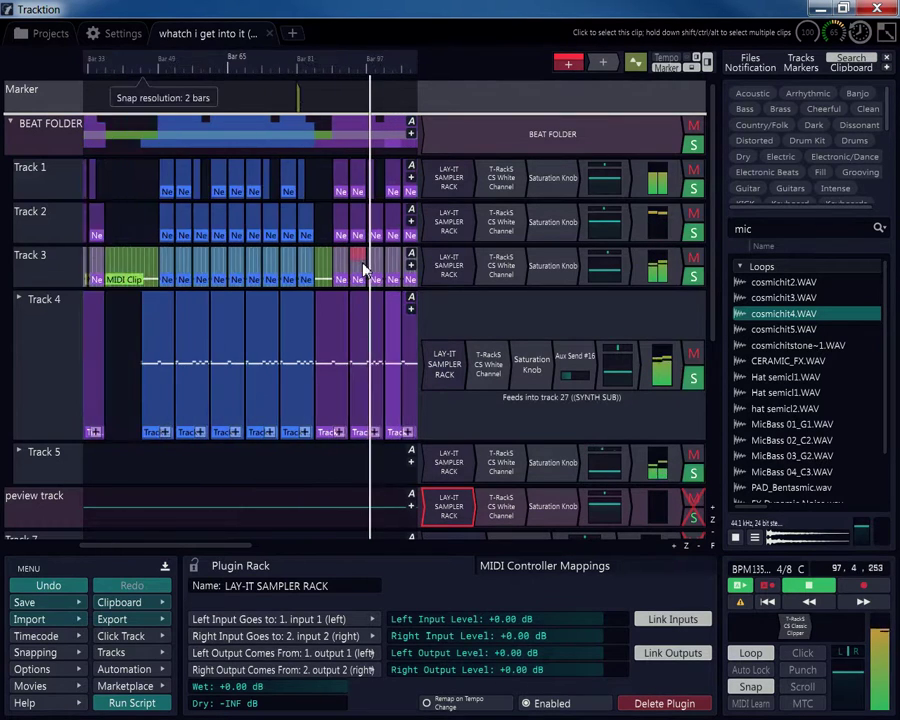
{"action": "scroll", "coordinate": [272, 286], "scroll_direction": "up", "scroll_amount": 3}
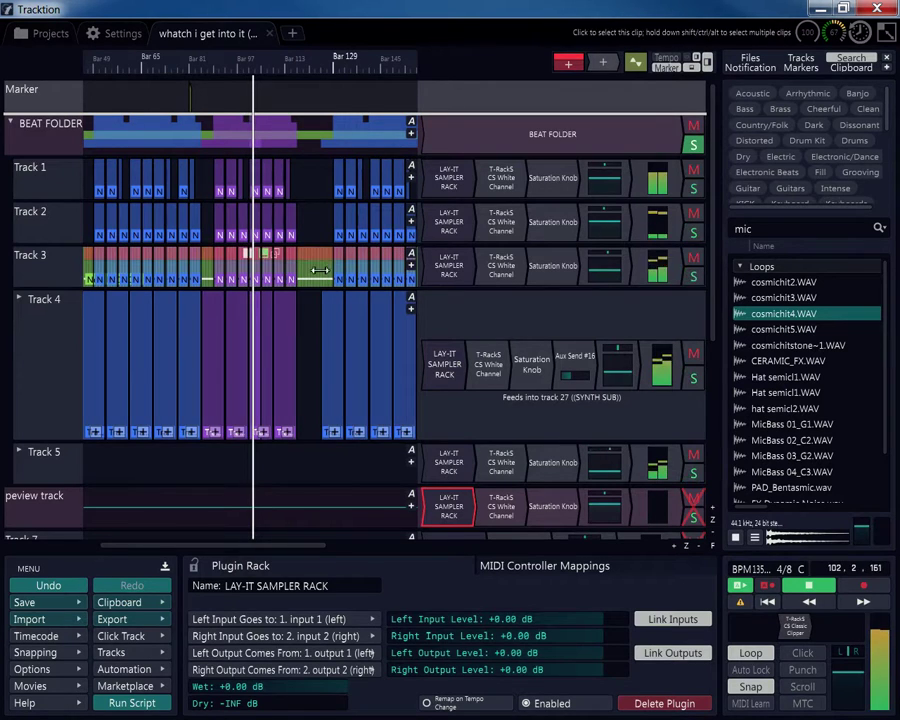
{"action": "left_click", "coordinate": [316, 268]}
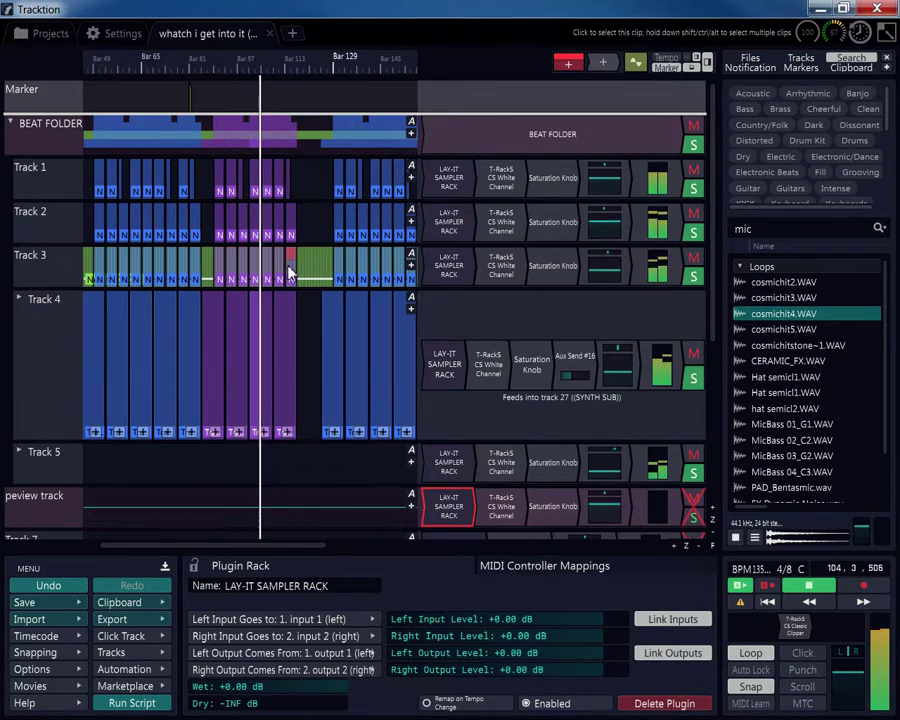
{"action": "left_click", "coordinate": [340, 258]}
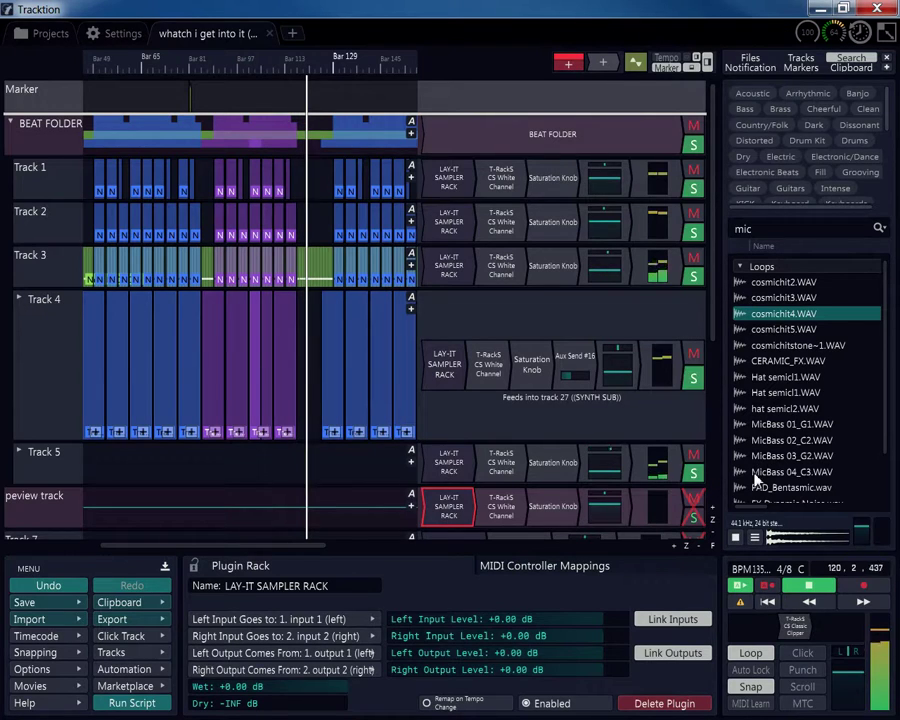
- Turn off the solo on the BEAT FOLDER
{"action": "left_click", "coordinate": [691, 130]}
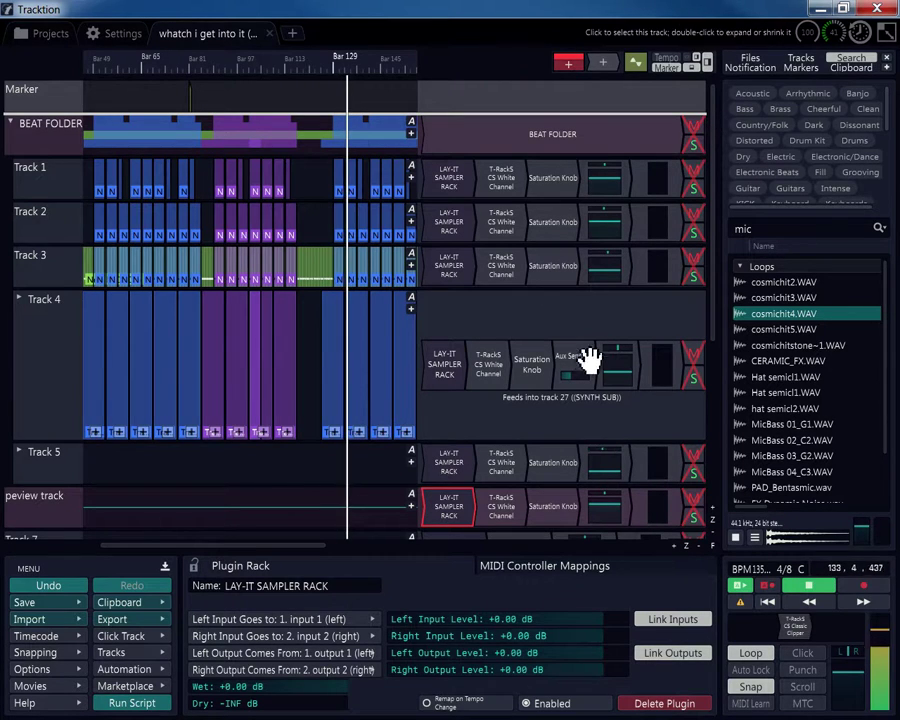
{"action": "left_click", "coordinate": [694, 382]}
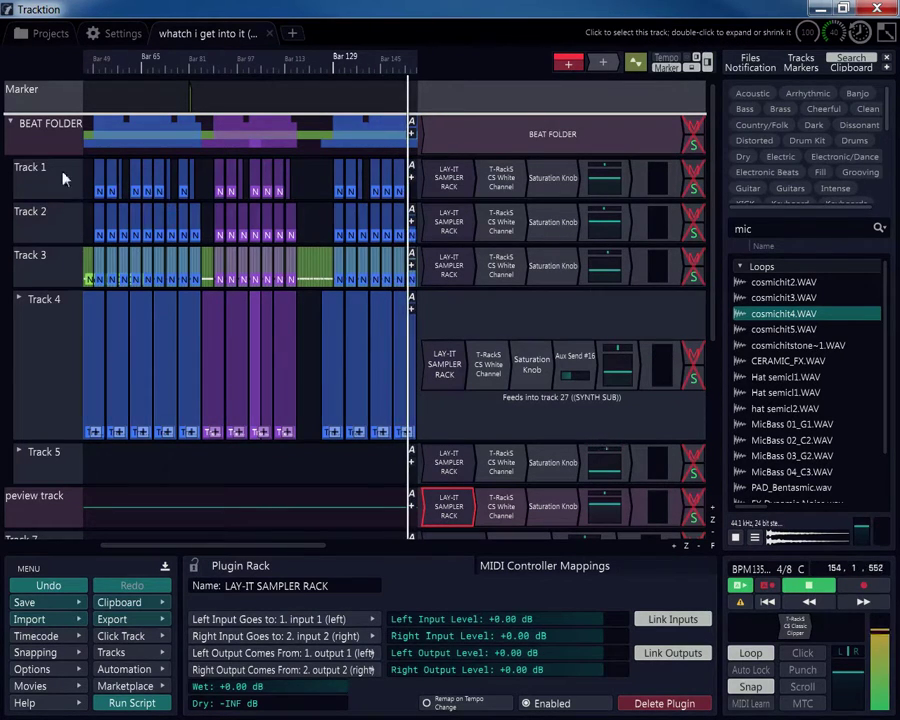
- Open Track 1's LAY-IT SAMPLER RACK and review the choices for its left output source, from SP1L to SP8R
{"action": "double_click", "coordinate": [448, 186]}
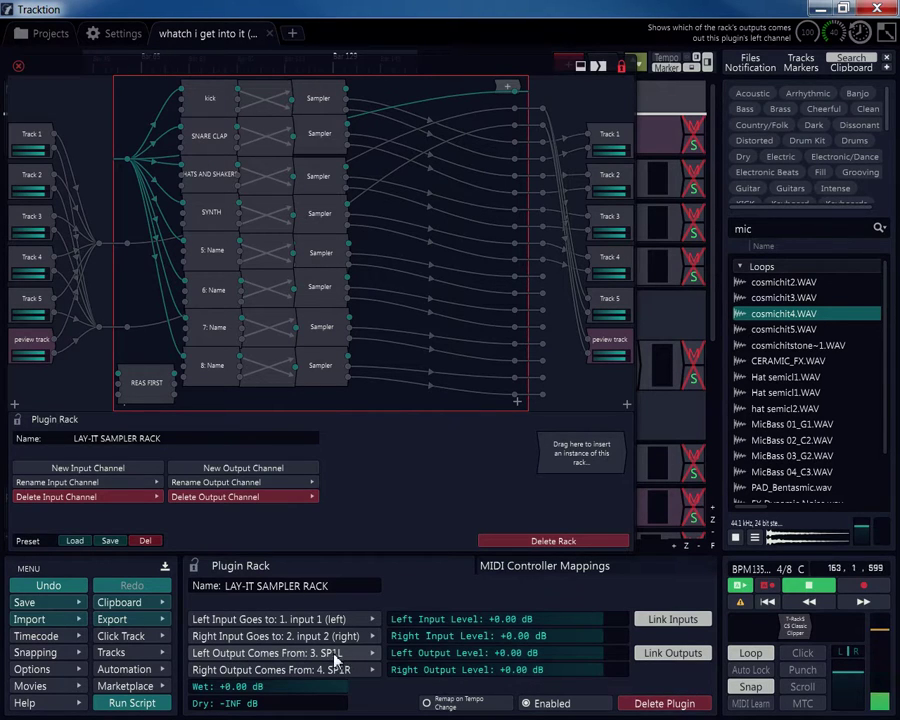
{"action": "left_click", "coordinate": [364, 654]}
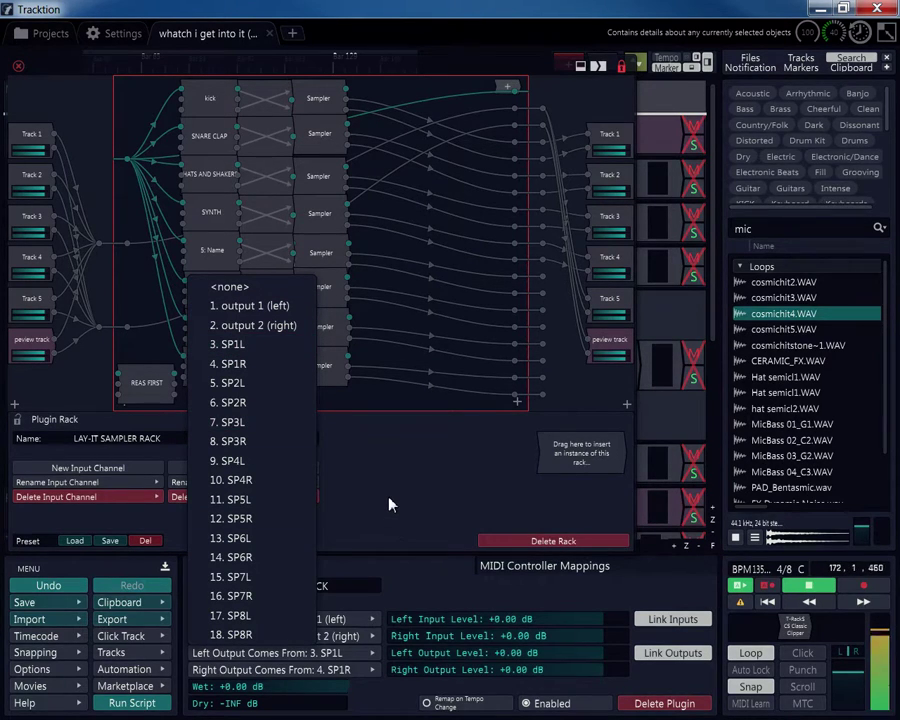
{"action": "left_click", "coordinate": [331, 655]}
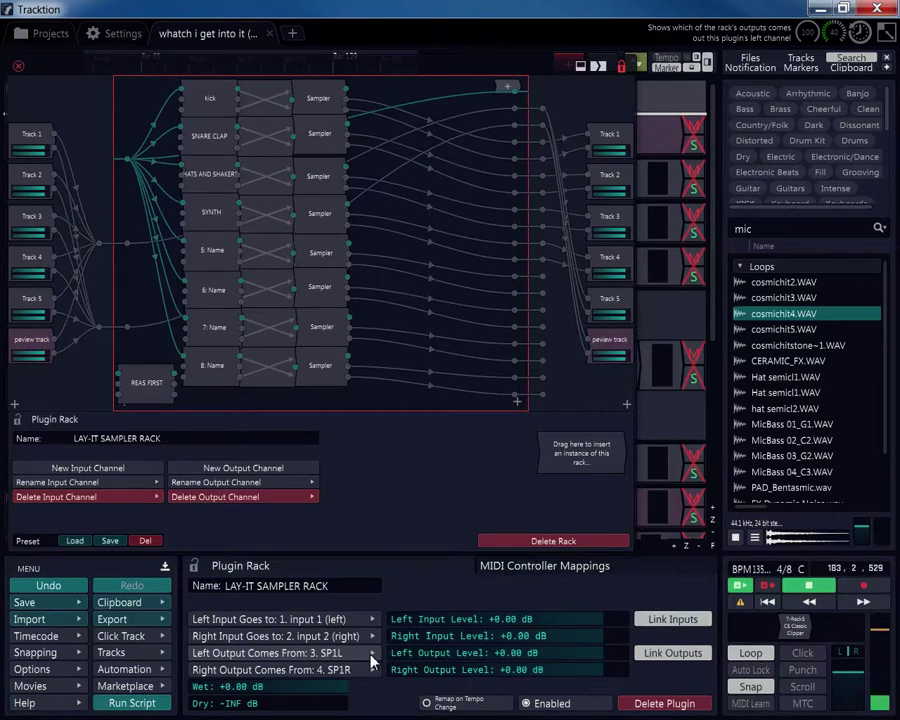
{"action": "left_click", "coordinate": [370, 656]}
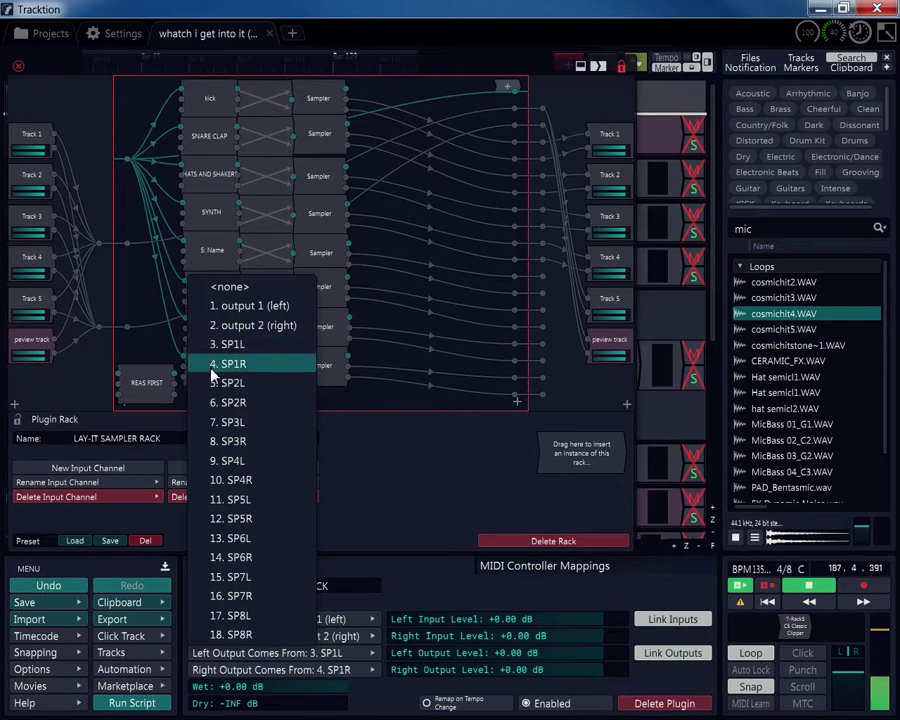
{"action": "left_click", "coordinate": [16, 72]}
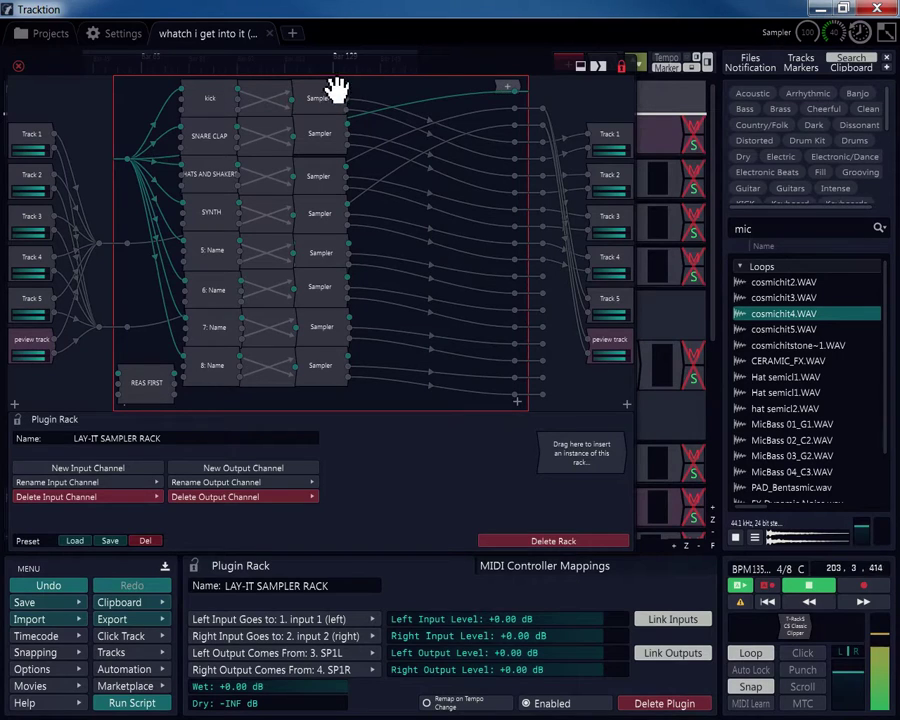
- Move the rack window out of the way and back to compare its wiring with Track 1's rack instance
{"action": "left_click_drag", "start_coordinate": [86, 82], "coordinate": [100, 617]}
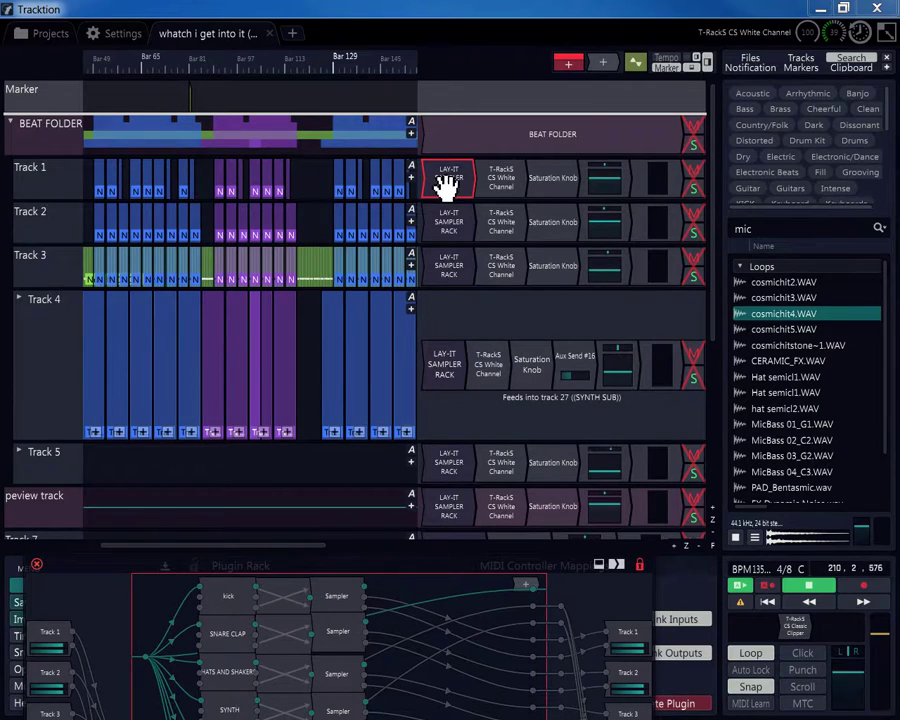
{"action": "left_click_drag", "start_coordinate": [88, 568], "coordinate": [75, 105]}
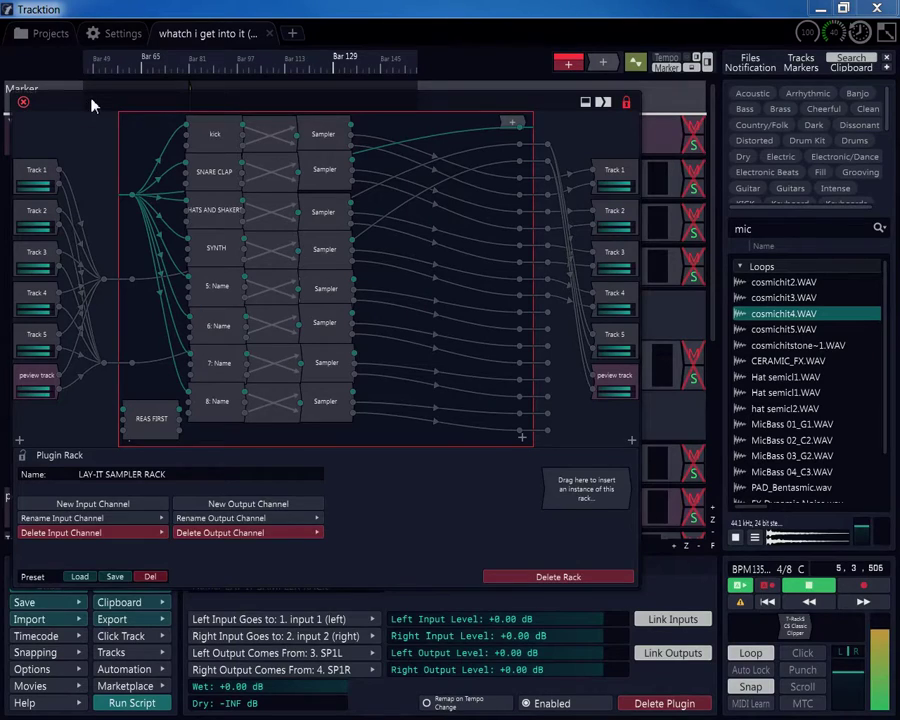
{"action": "mouse_move", "coordinate": [91, 105]}
{"action": "left_mouse_down"}
{"action": "mouse_move", "coordinate": [71, 133]}
{"action": "mouse_move", "coordinate": [106, 633]}
{"action": "mouse_move", "coordinate": [106, 397]}
{"action": "mouse_move", "coordinate": [105, 628]}
{"action": "left_mouse_up"}
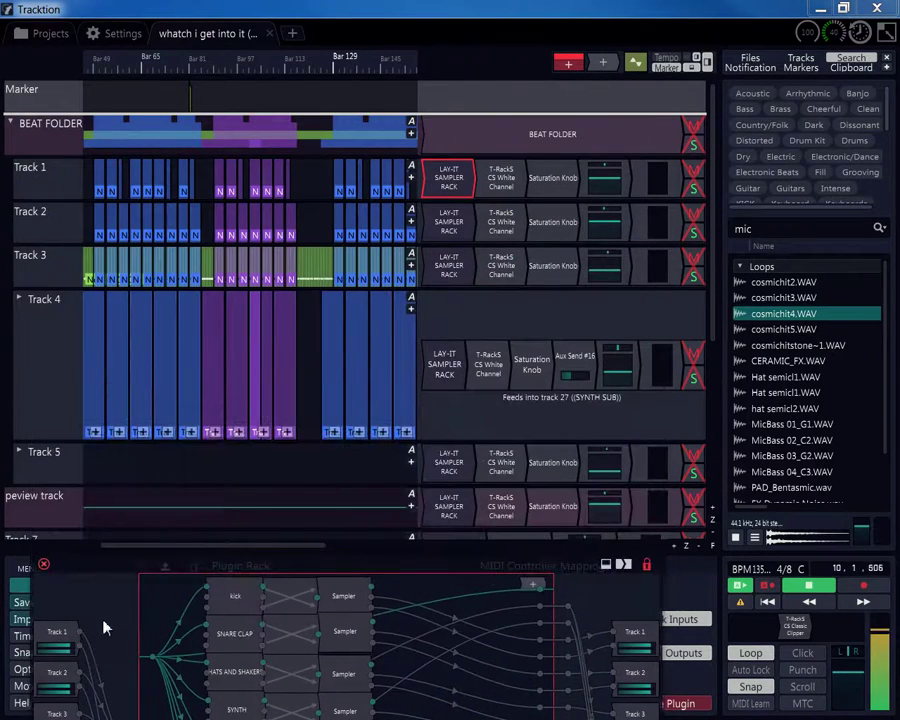
- Select the peview track and solo it briefly to check its signal
{"action": "left_click_drag", "start_coordinate": [713, 327], "coordinate": [715, 424]}
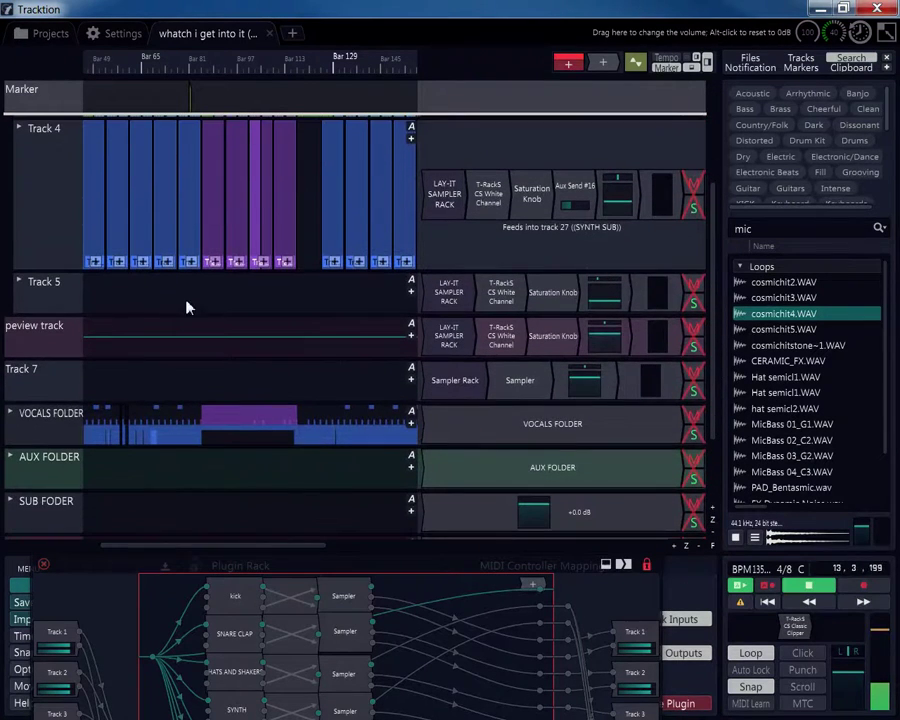
{"action": "left_click", "coordinate": [38, 333]}
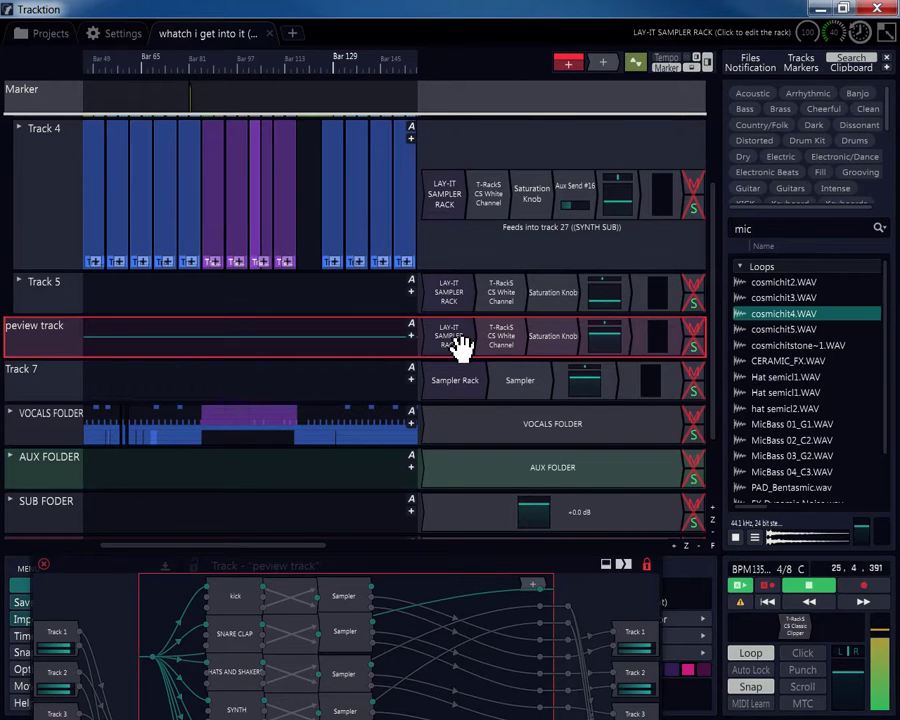
{"action": "left_click", "coordinate": [688, 346]}
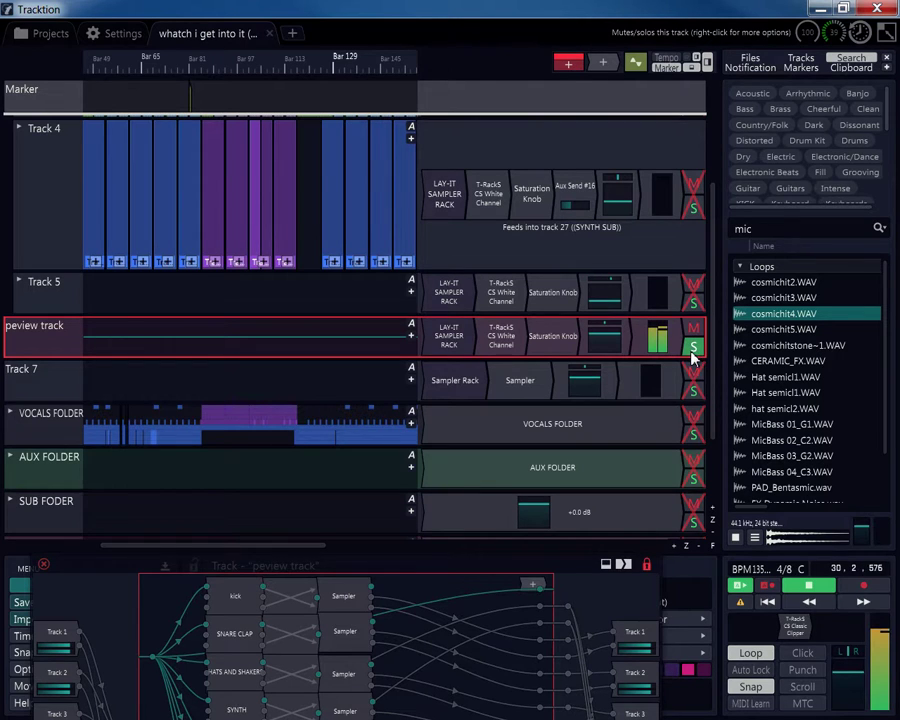
{"action": "scroll", "coordinate": [710, 317], "scroll_direction": "up", "scroll_amount": 4}
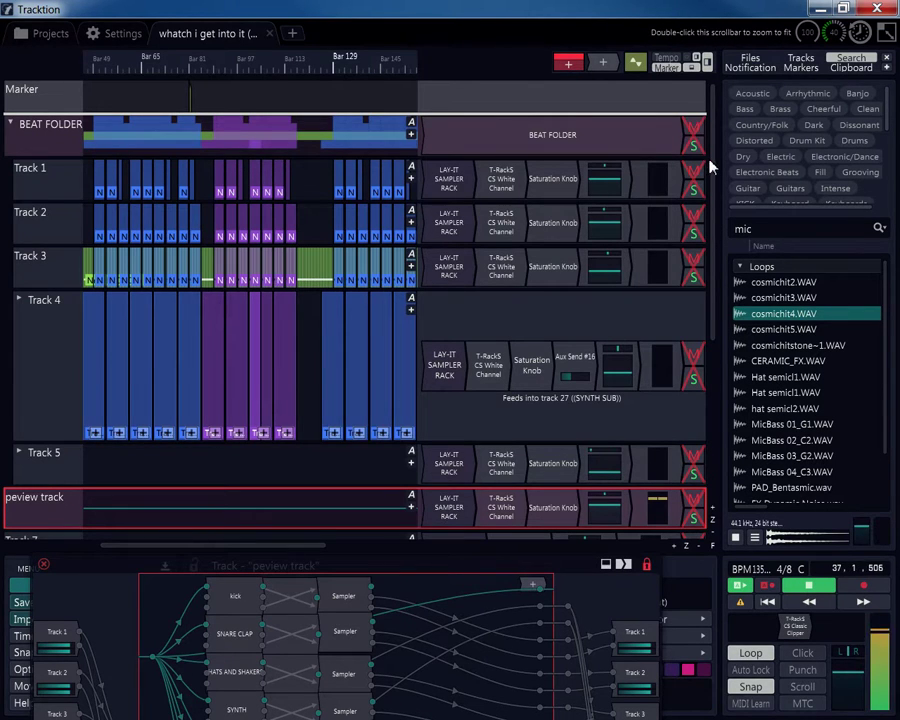
- Examine how the peview track's rack instance gets its left and right outputs in the rack wiring, then close the rack
{"action": "left_click_drag", "start_coordinate": [710, 163], "coordinate": [716, 312]}
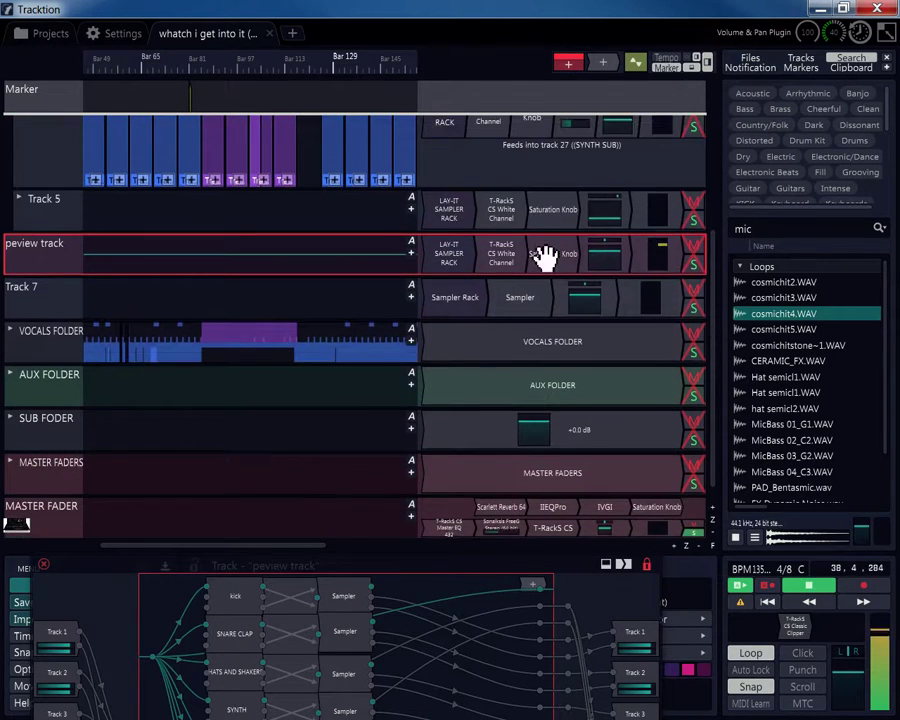
{"action": "left_click", "coordinate": [455, 272]}
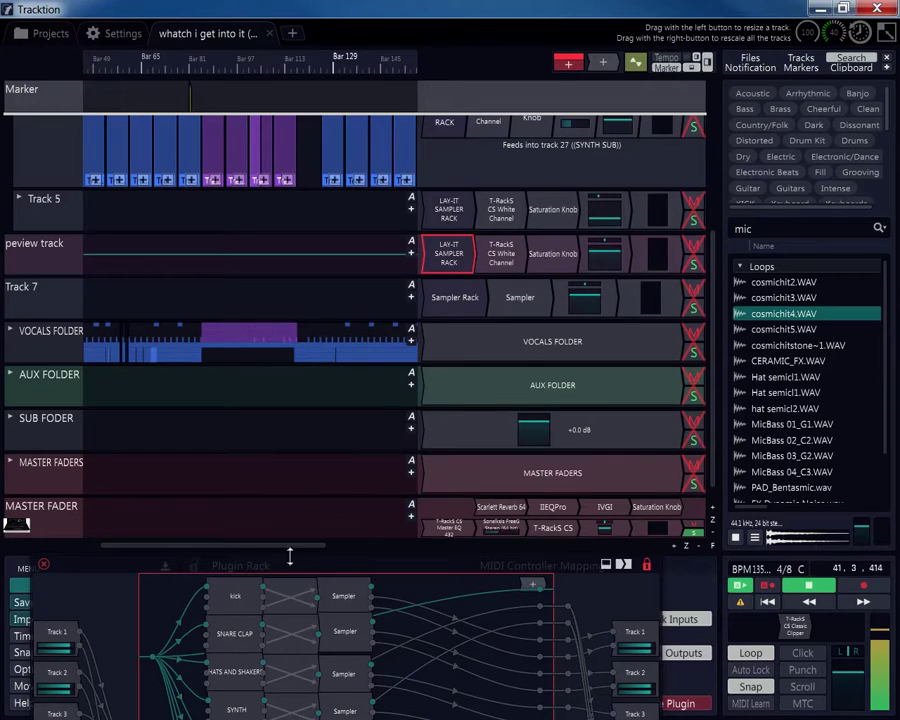
{"action": "left_click_drag", "start_coordinate": [290, 556], "coordinate": [290, 56]}
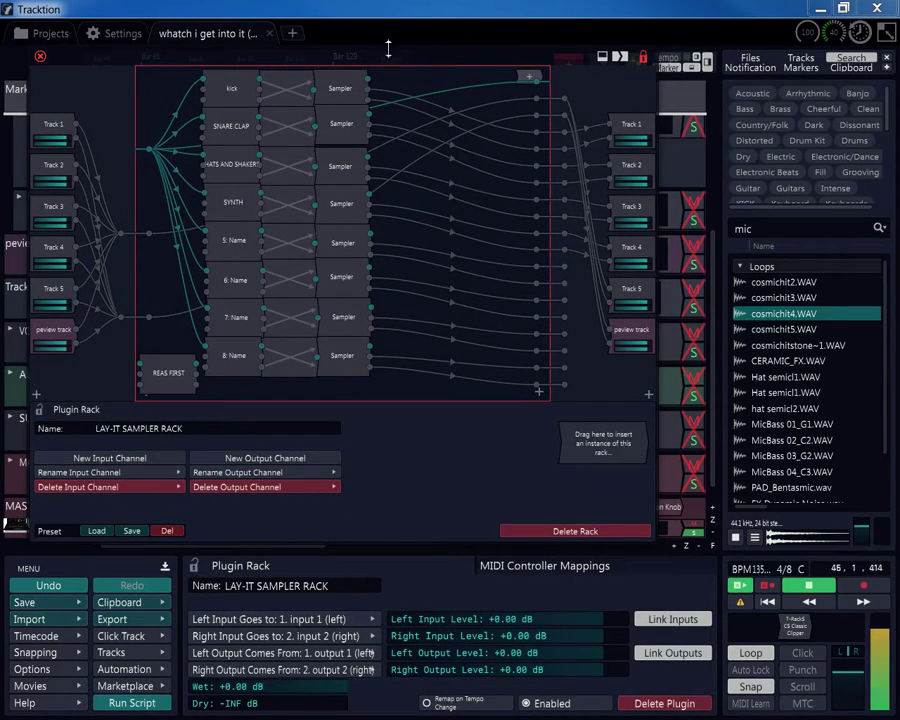
{"action": "left_click_drag", "start_coordinate": [313, 66], "coordinate": [327, 530]}
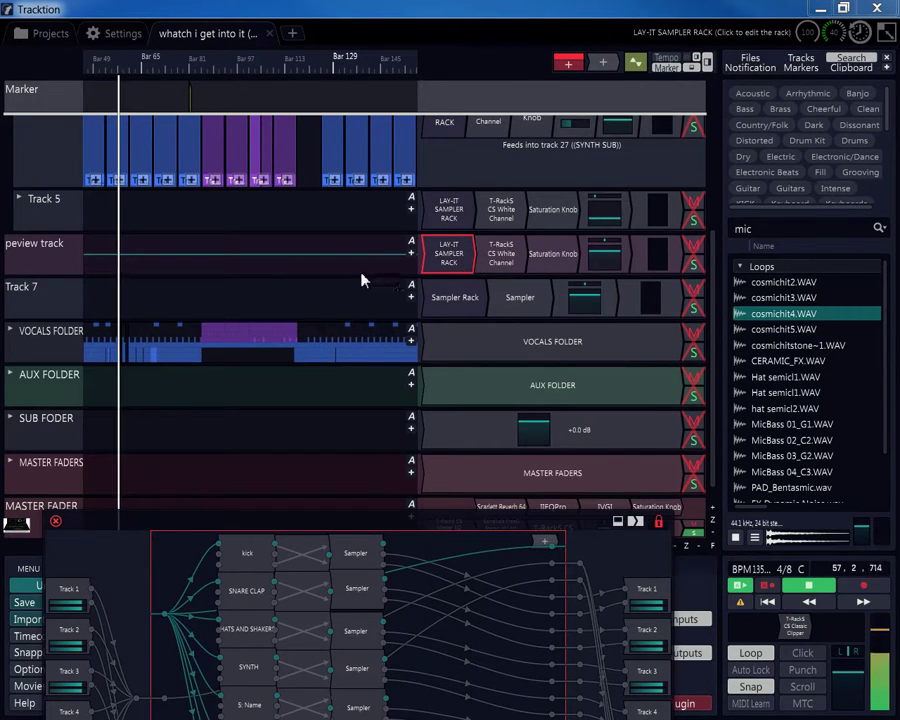
{"action": "left_click_drag", "start_coordinate": [338, 525], "coordinate": [340, 40]}
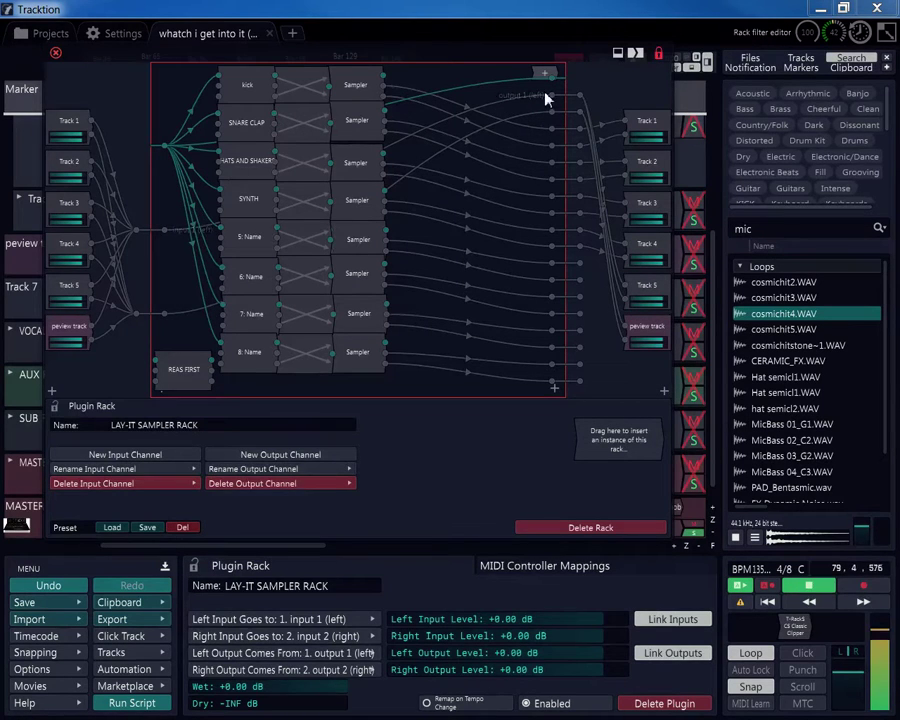
{"action": "left_click", "coordinate": [56, 53]}
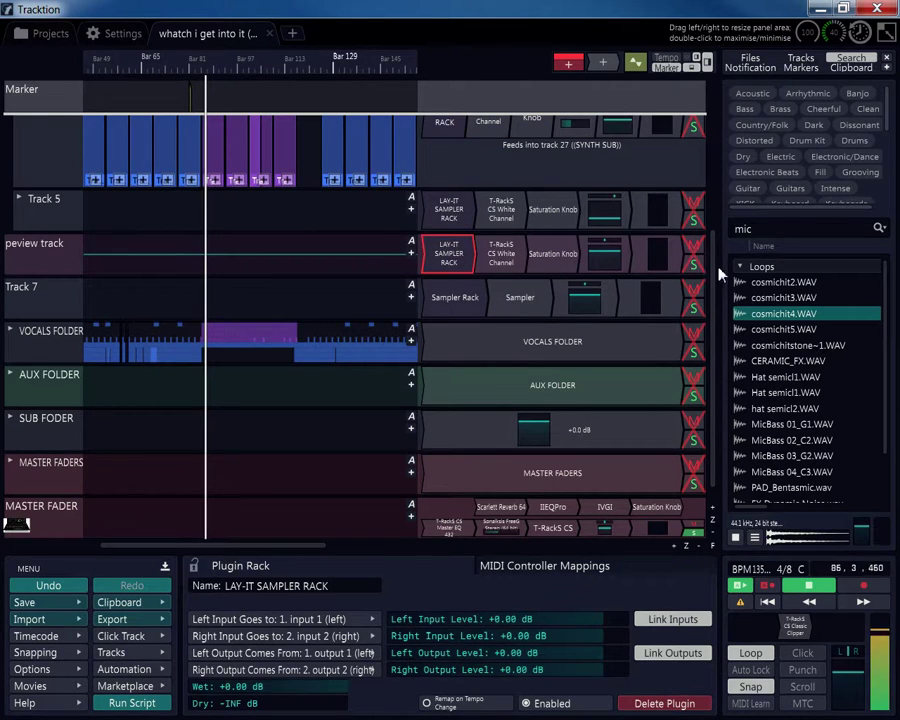
- Check the output sources of the LAY-IT SAMPLER RACK instances on Track 1 and Track 2, closing the rack after each
{"action": "left_click_drag", "start_coordinate": [717, 272], "coordinate": [651, 145]}
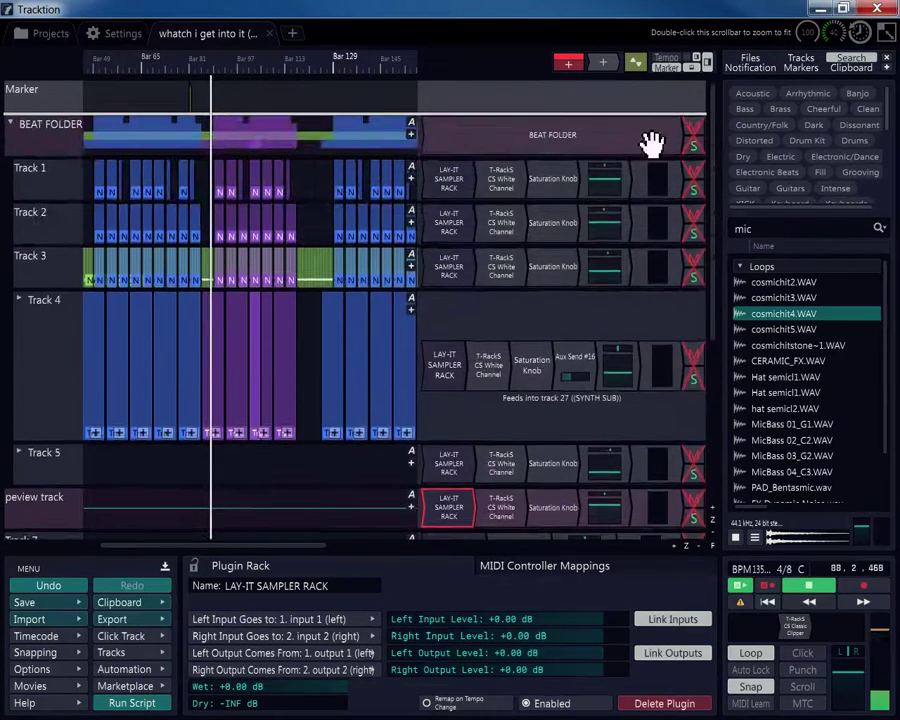
{"action": "double_click", "coordinate": [456, 192]}
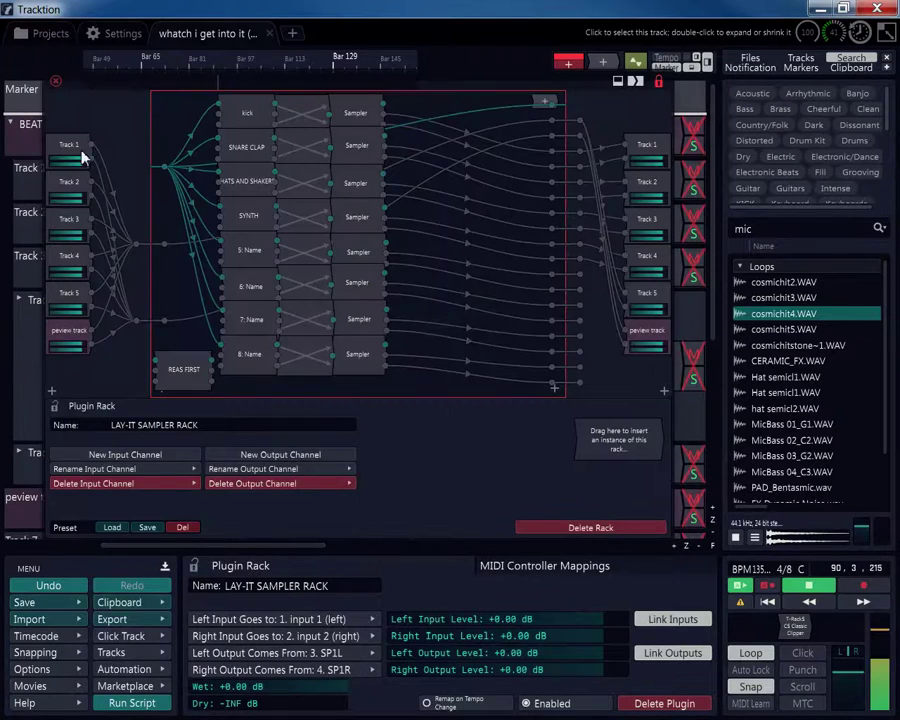
{"action": "left_click", "coordinate": [56, 81]}
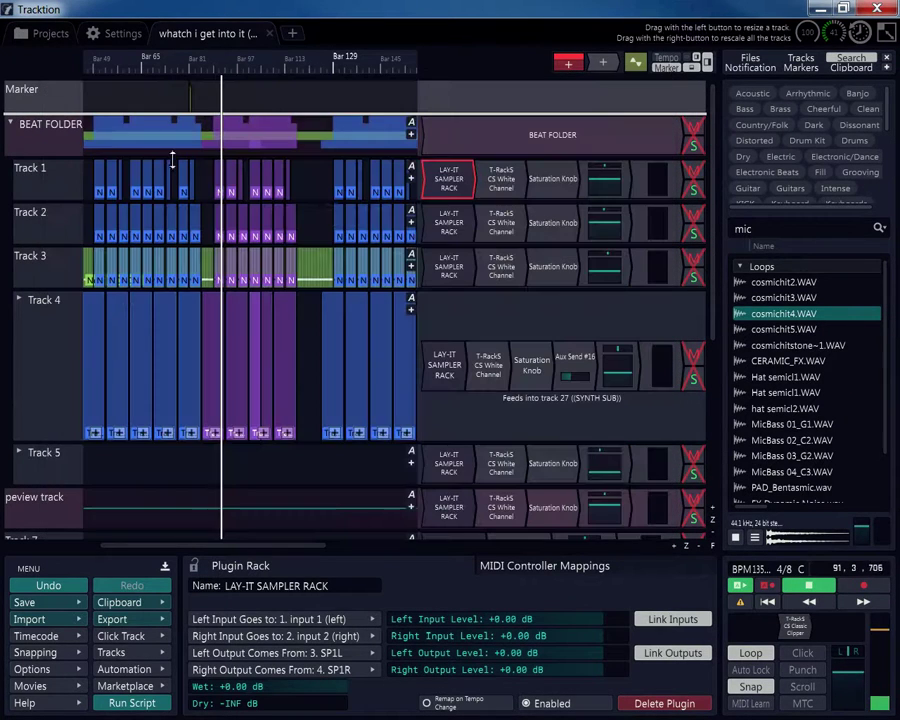
{"action": "double_click", "coordinate": [447, 224]}
{"action": "left_click", "coordinate": [56, 109]}
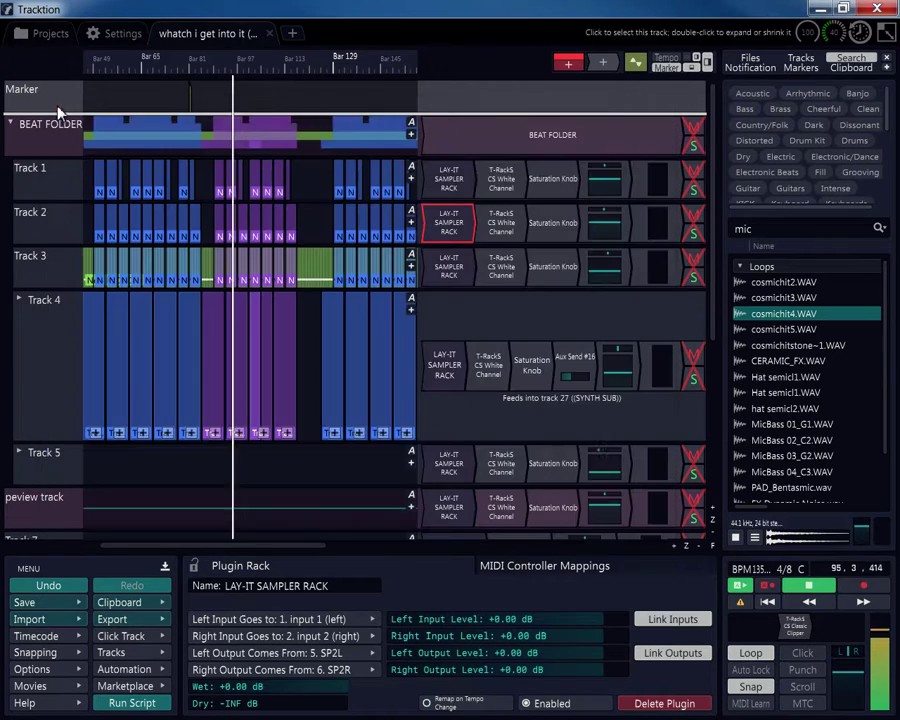
- Compare the left and right output sources of the sampler rack instances on Track 1, Track 2 and Track 3, closing each rack
{"action": "double_click", "coordinate": [456, 184]}
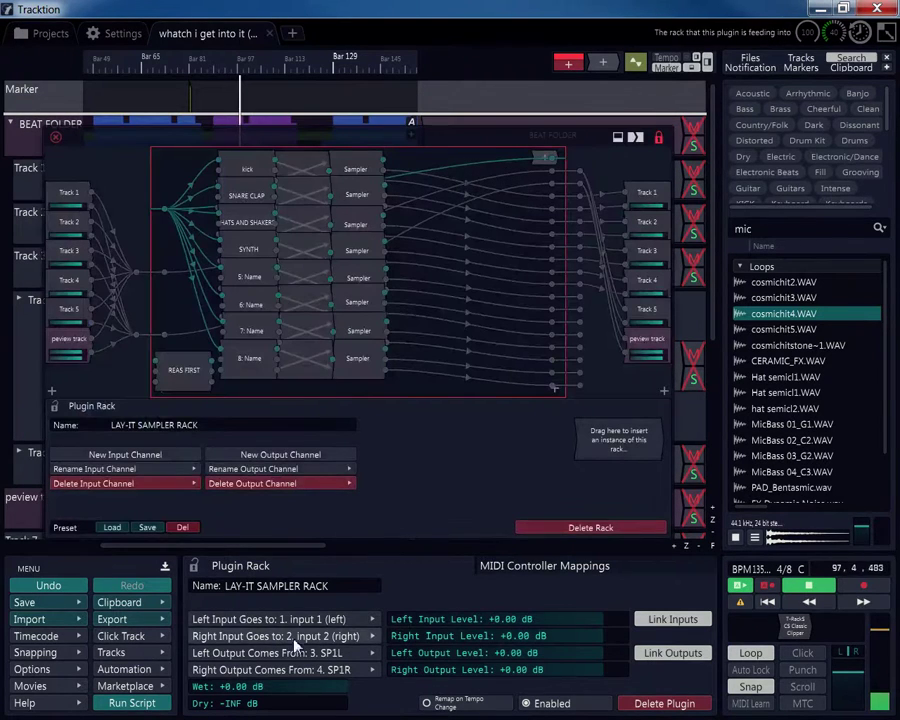
{"action": "left_click", "coordinate": [56, 137]}
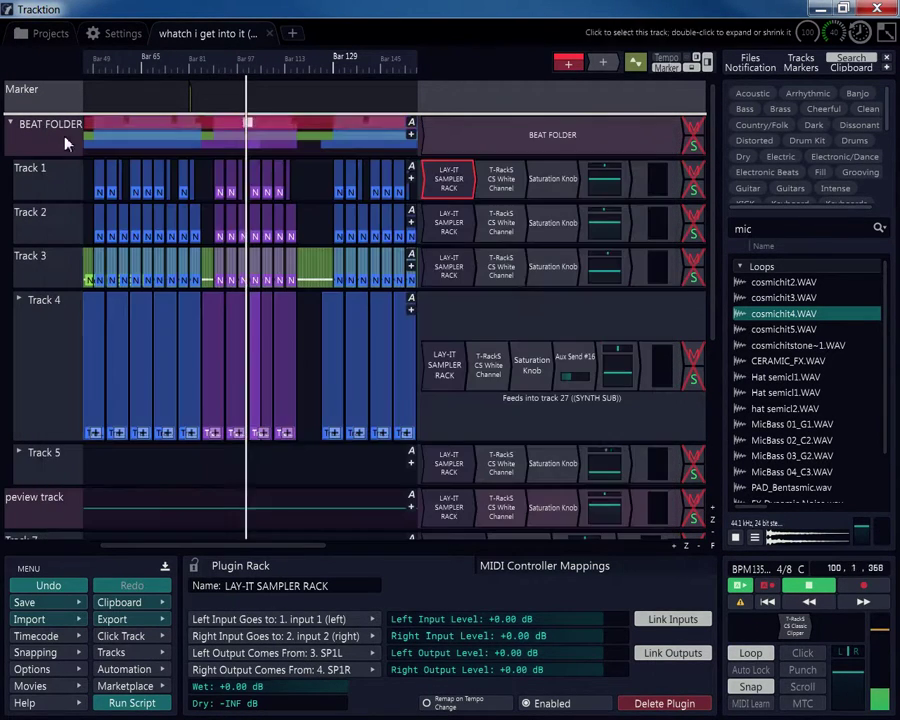
{"action": "double_click", "coordinate": [447, 226]}
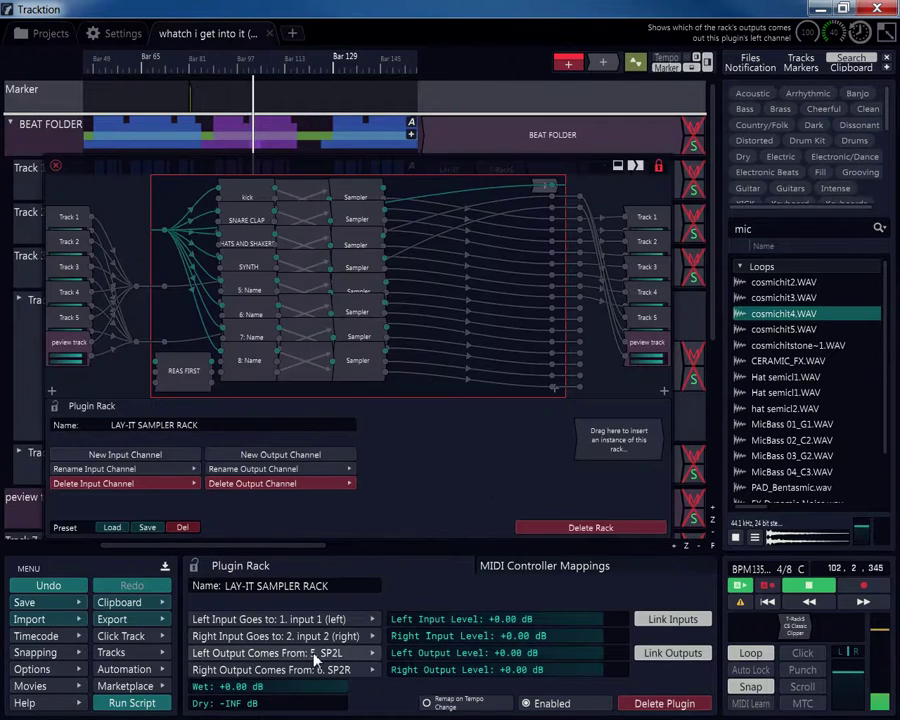
{"action": "left_click", "coordinate": [56, 165]}
{"action": "double_click", "coordinate": [447, 270]}
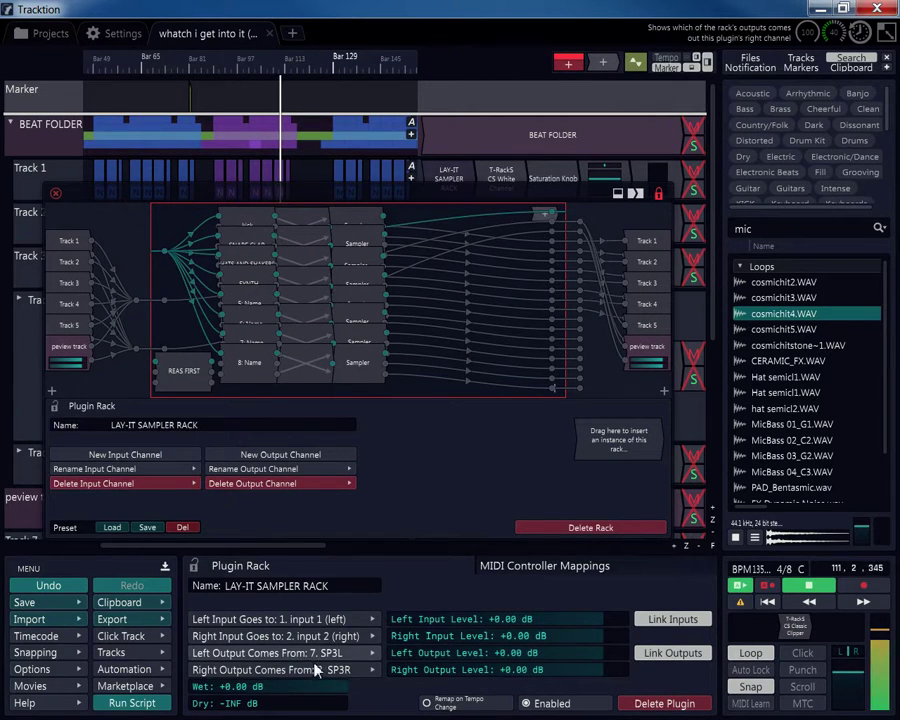
{"action": "left_click", "coordinate": [56, 193]}
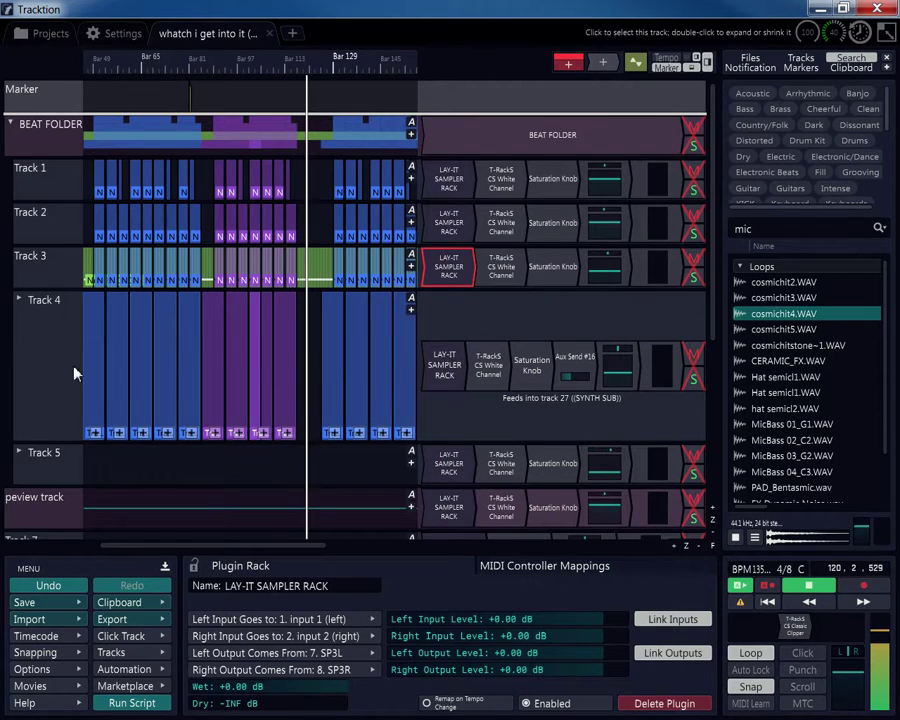
- Select Track 5 and recheck the output sources of Track 1's LAY-IT SAMPLER RACK instance, closing the rack when done
{"action": "scroll", "coordinate": [44, 344], "scroll_direction": "down", "scroll_amount": 1}
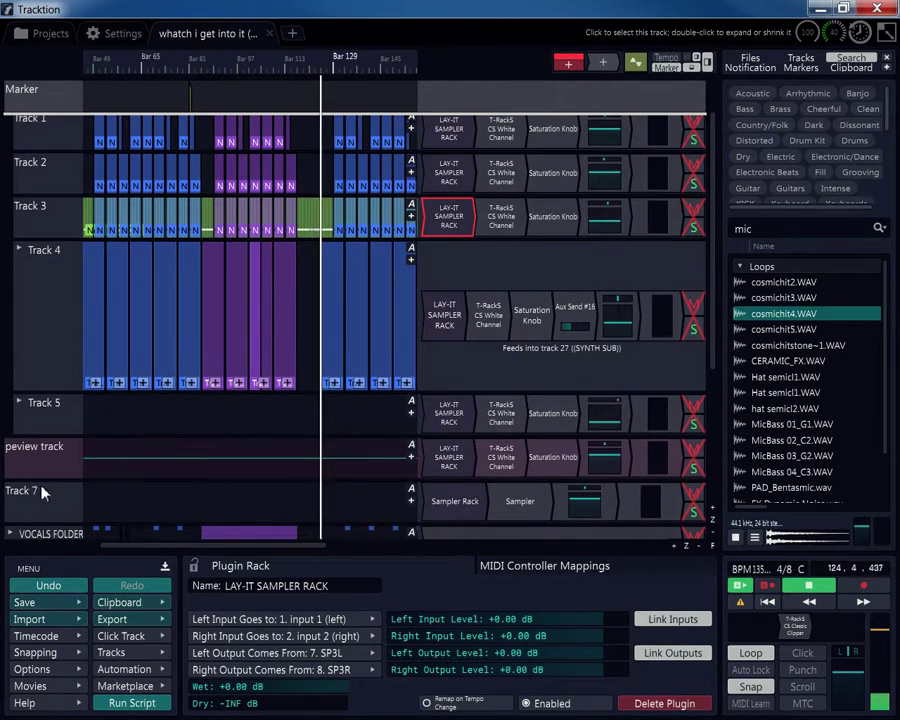
{"action": "left_click", "coordinate": [39, 411]}
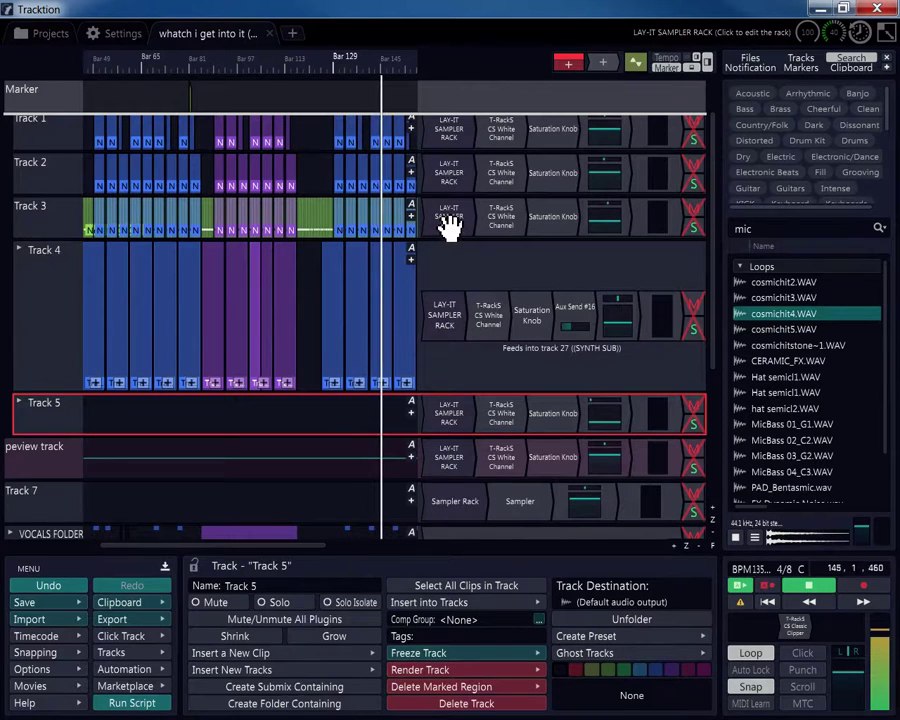
{"action": "double_click", "coordinate": [452, 180]}
{"action": "left_click", "coordinate": [453, 136]}
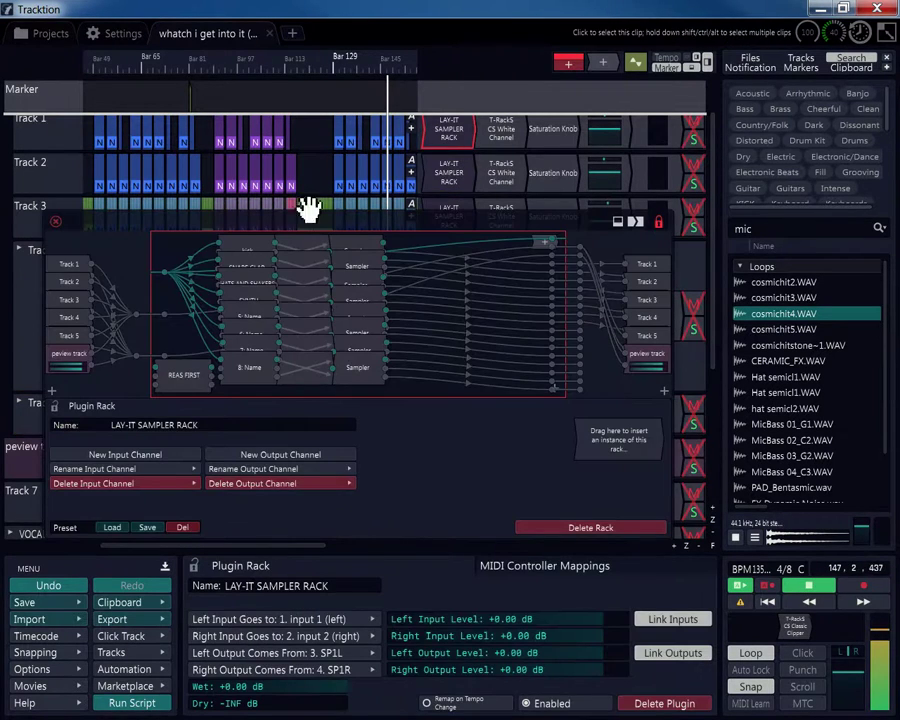
{"action": "left_click", "coordinate": [57, 222]}
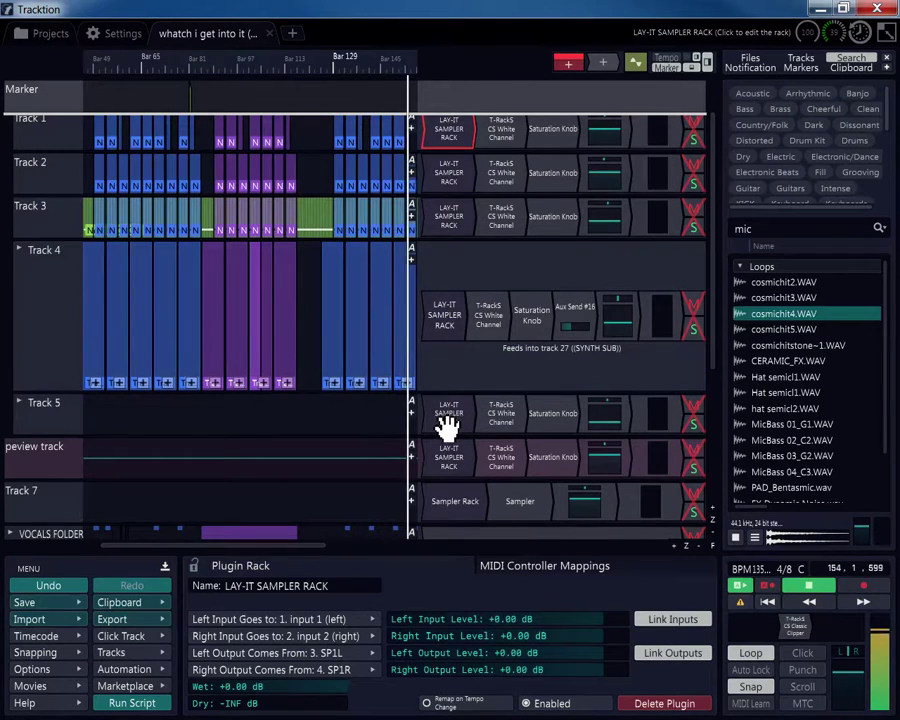
- Examine the output sources of Track 5's sampler rack instance with the rack window enlarged, and close the rack
{"action": "double_click", "coordinate": [450, 420]}
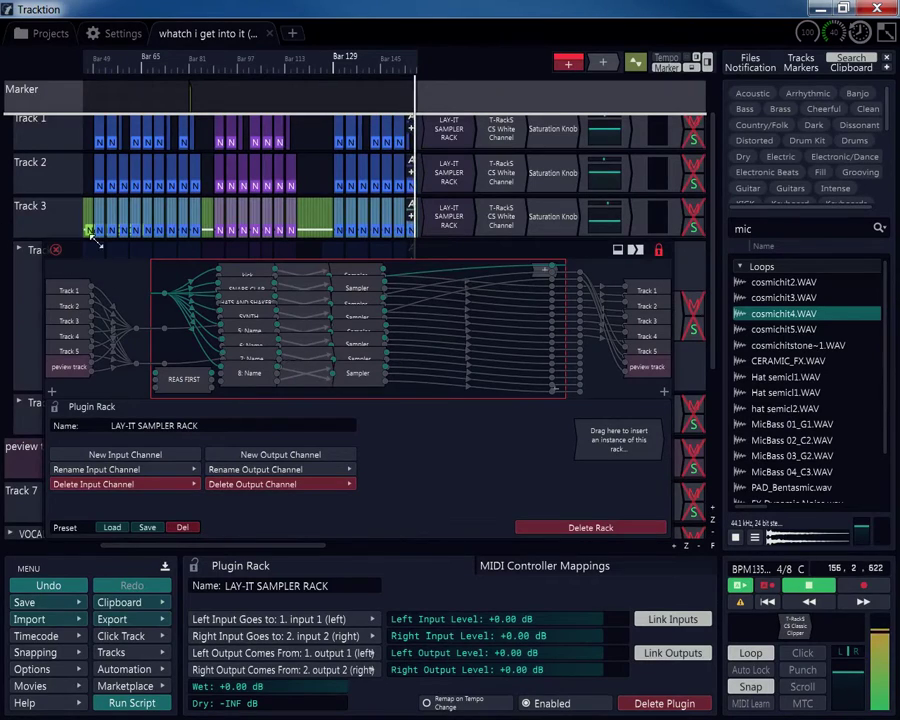
{"action": "left_click_drag", "start_coordinate": [95, 245], "coordinate": [135, 20]}
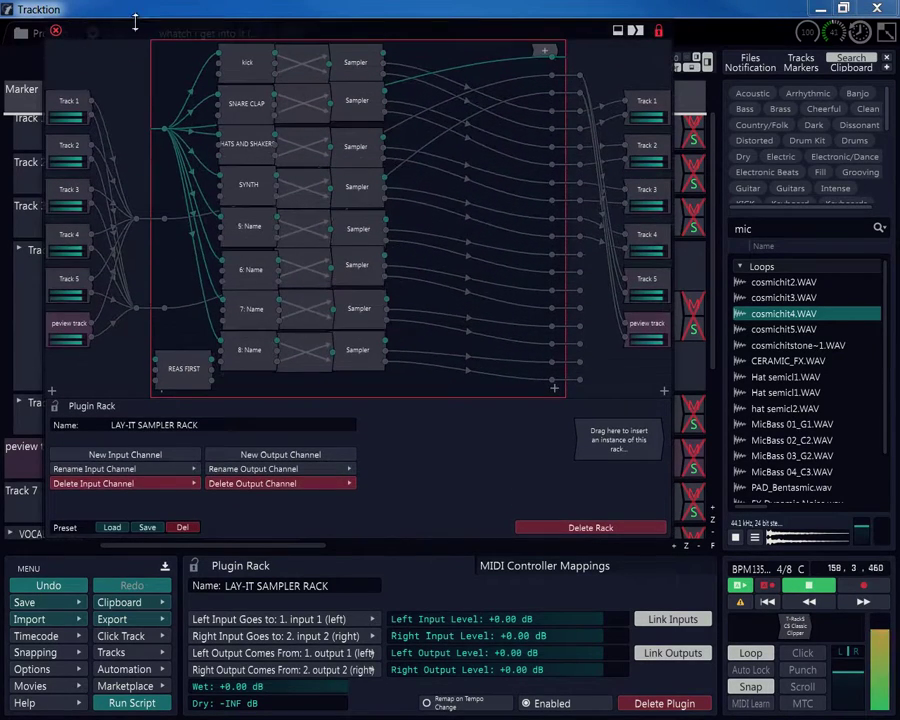
{"action": "left_click", "coordinate": [56, 31]}
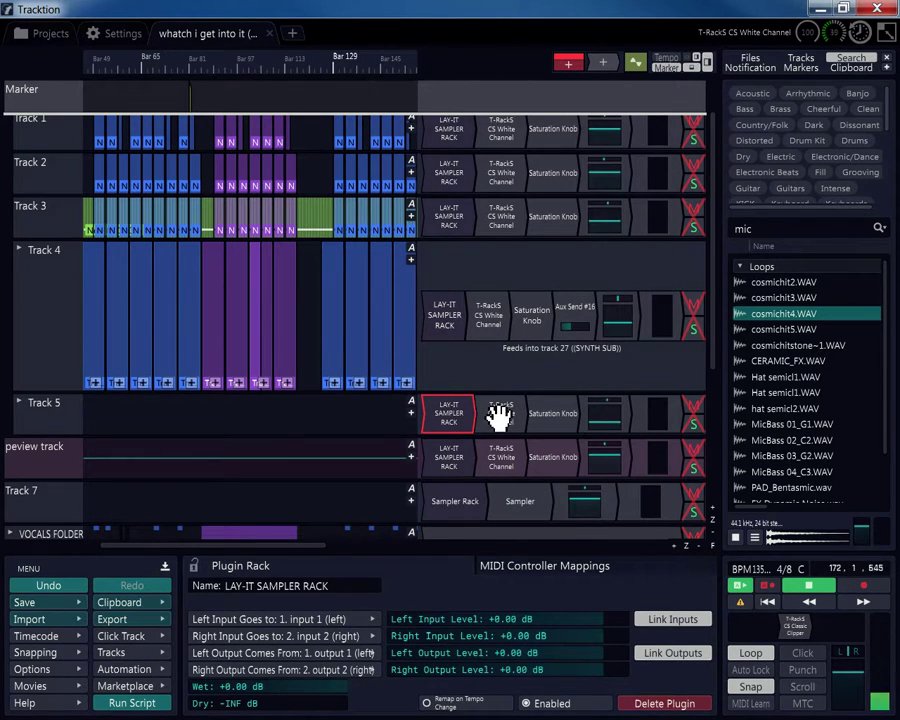
- Review the T-RackS CS White Channel and Saturation Knob plugins on Track 1, closing each plugin window
{"action": "scroll", "coordinate": [505, 210], "scroll_direction": "up", "scroll_amount": 1}
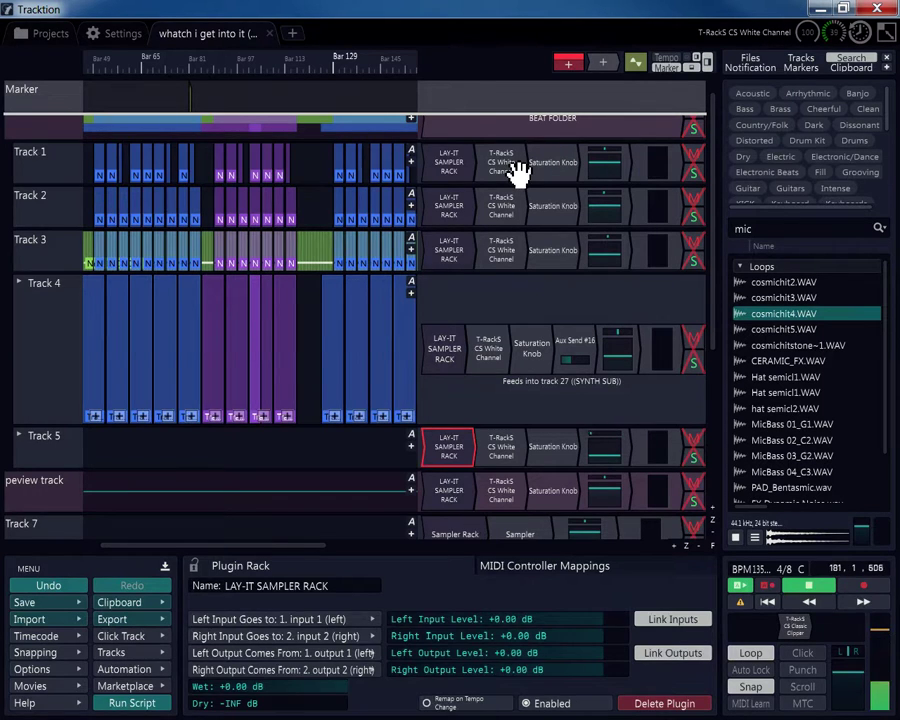
{"action": "double_click", "coordinate": [517, 172]}
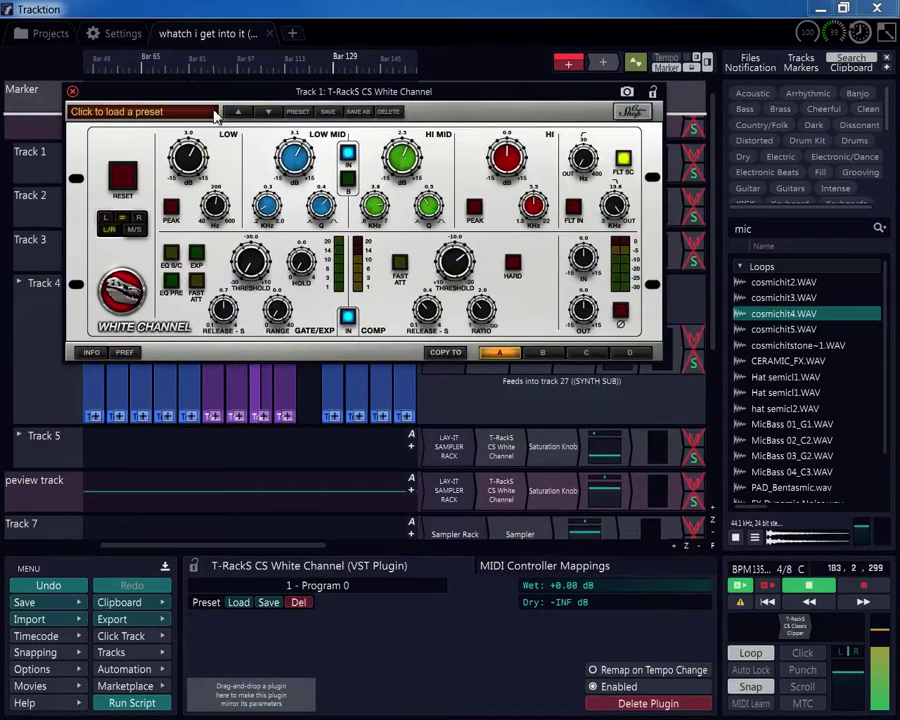
{"action": "left_click", "coordinate": [72, 91]}
{"action": "double_click", "coordinate": [540, 165]}
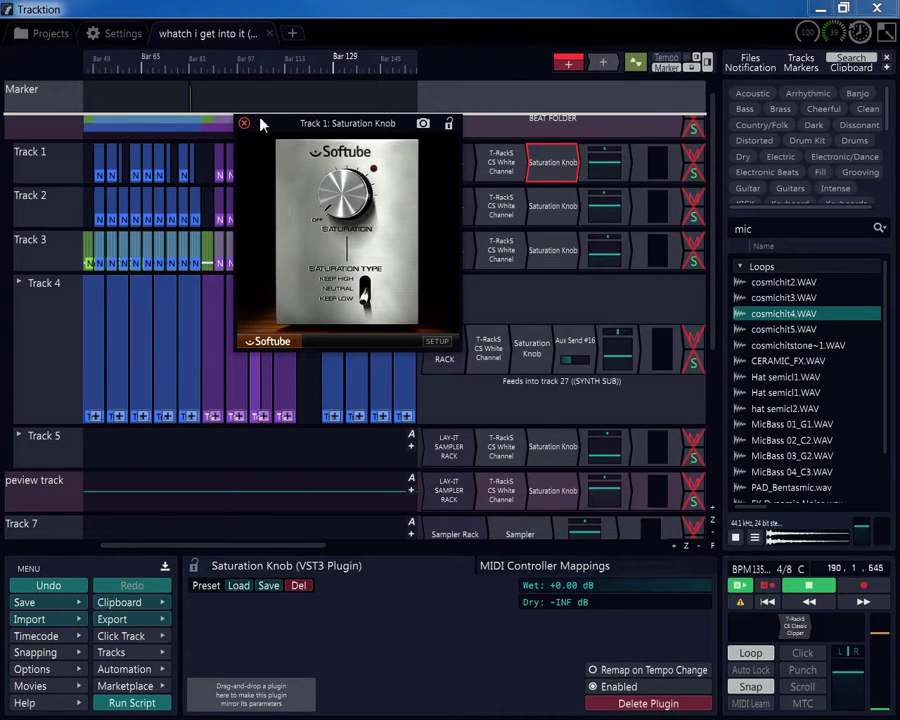
{"action": "left_click", "coordinate": [244, 123]}
{"action": "double_click", "coordinate": [515, 162]}
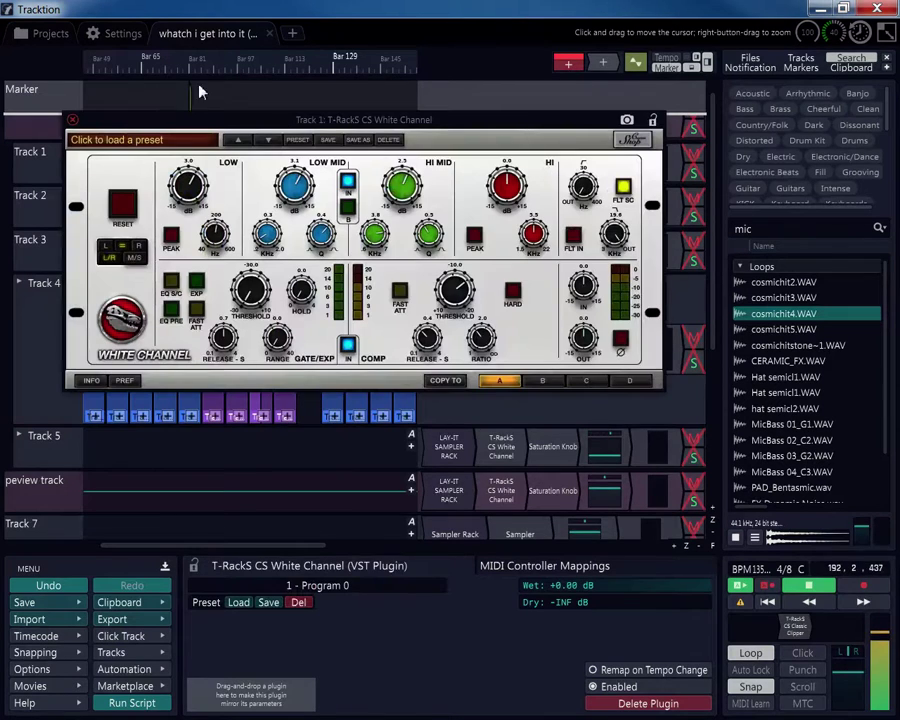
{"action": "left_click", "coordinate": [72, 120]}
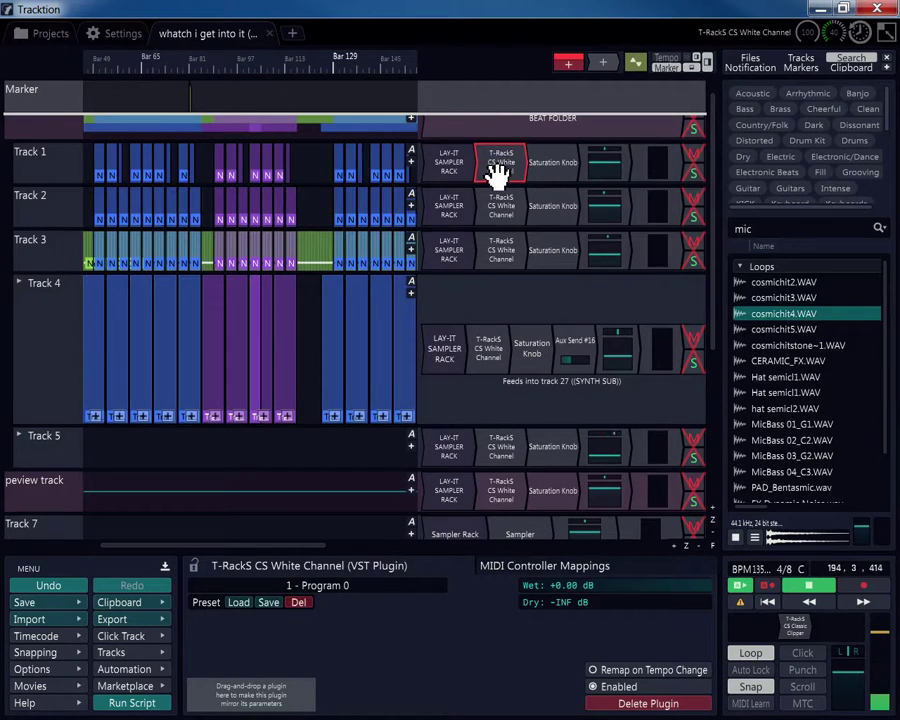
{"action": "double_click", "coordinate": [557, 170]}
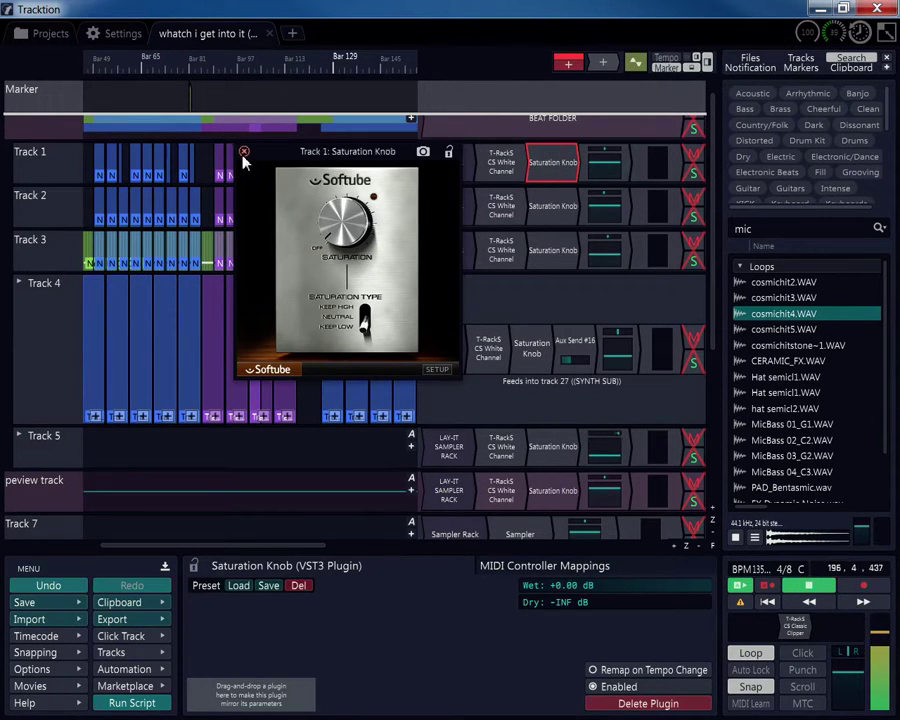
{"action": "left_click", "coordinate": [242, 151]}
{"action": "double_click", "coordinate": [482, 162]}
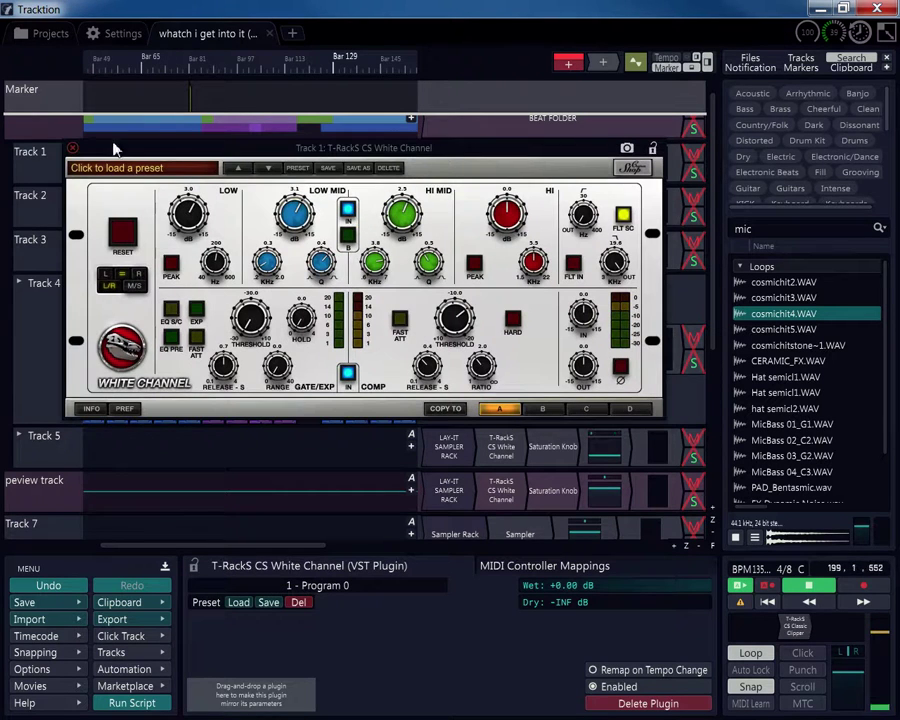
{"action": "left_click", "coordinate": [74, 149]}
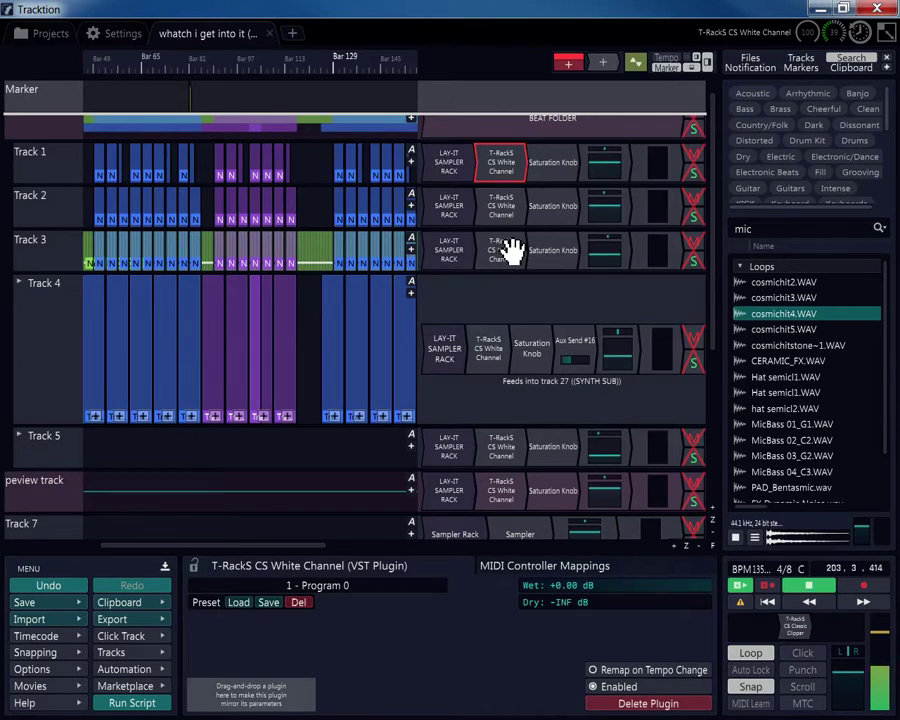
- Check the output sources of Track 4's sampler rack and the kick entry in Track 3's rack, closing both racks
{"action": "scroll", "coordinate": [508, 250], "scroll_direction": "down", "scroll_amount": 3}
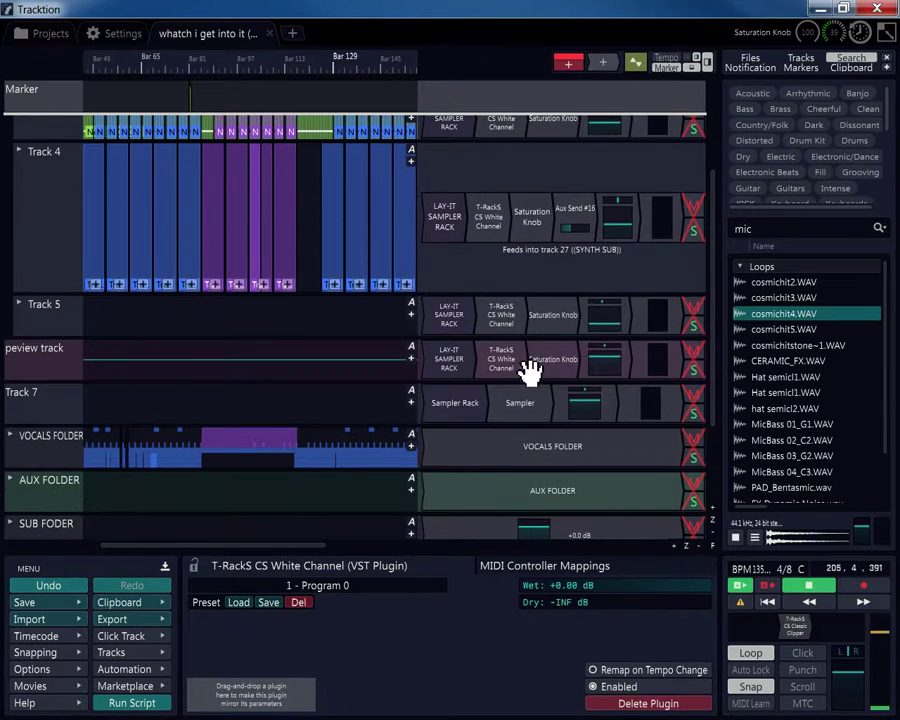
{"action": "scroll", "coordinate": [452, 316], "scroll_direction": "up", "scroll_amount": 2}
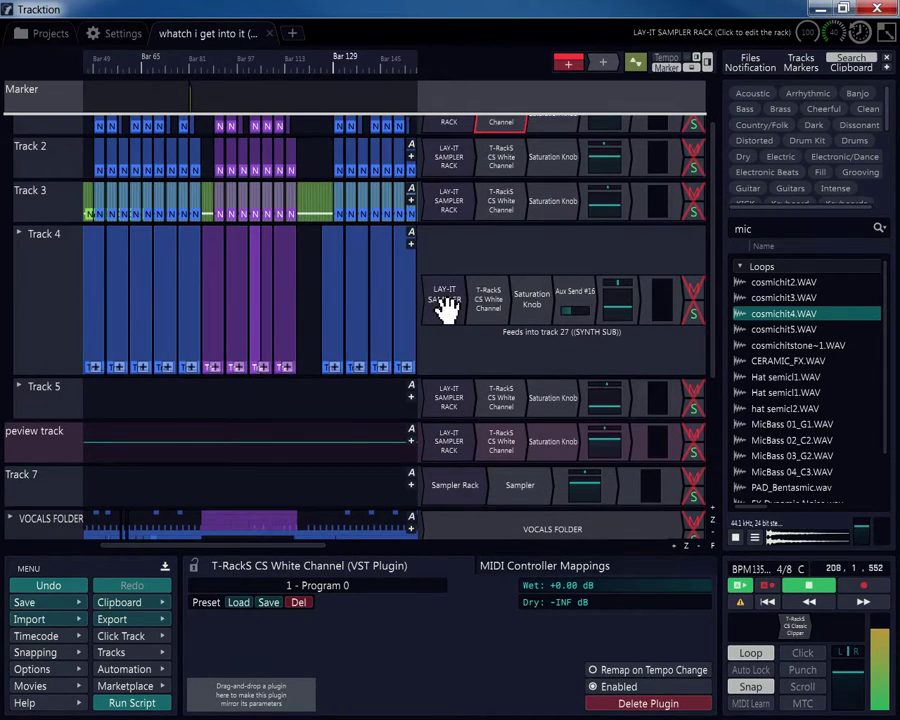
{"action": "double_click", "coordinate": [444, 296]}
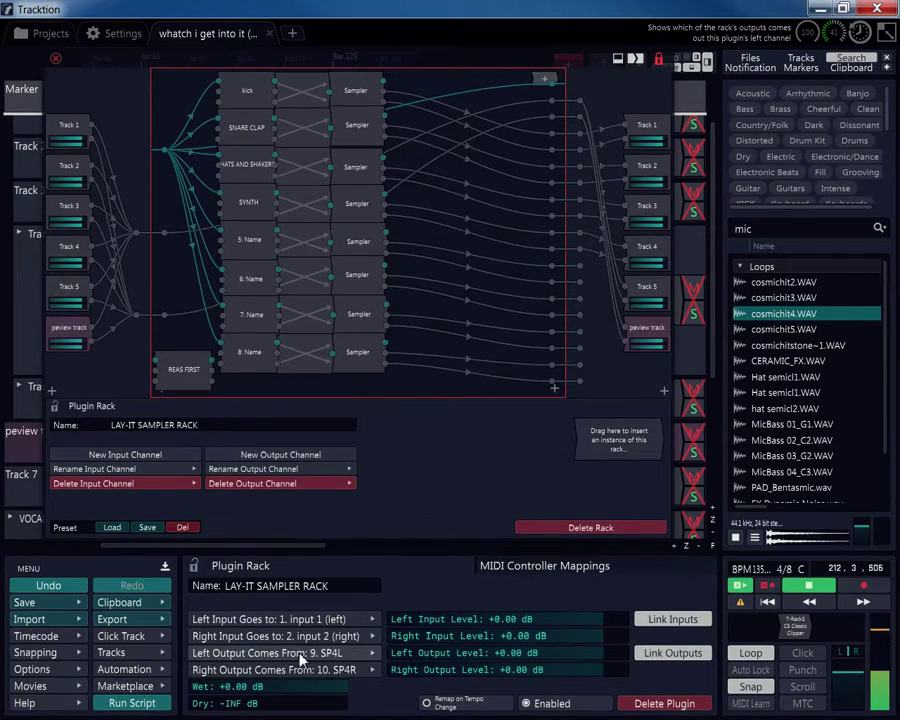
{"action": "left_click", "coordinate": [55, 61]}
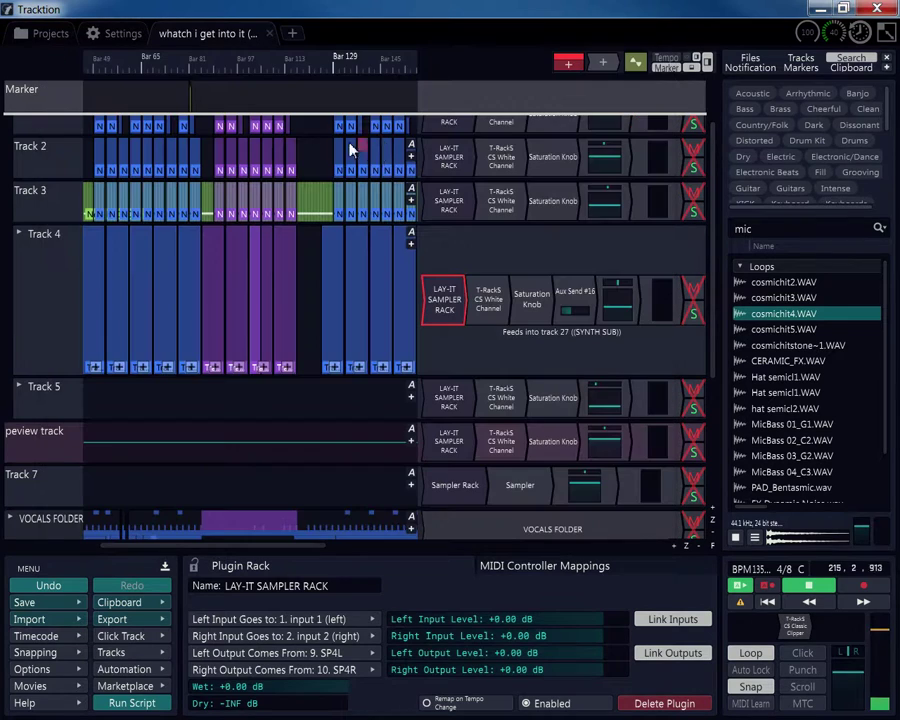
{"action": "double_click", "coordinate": [448, 205]}
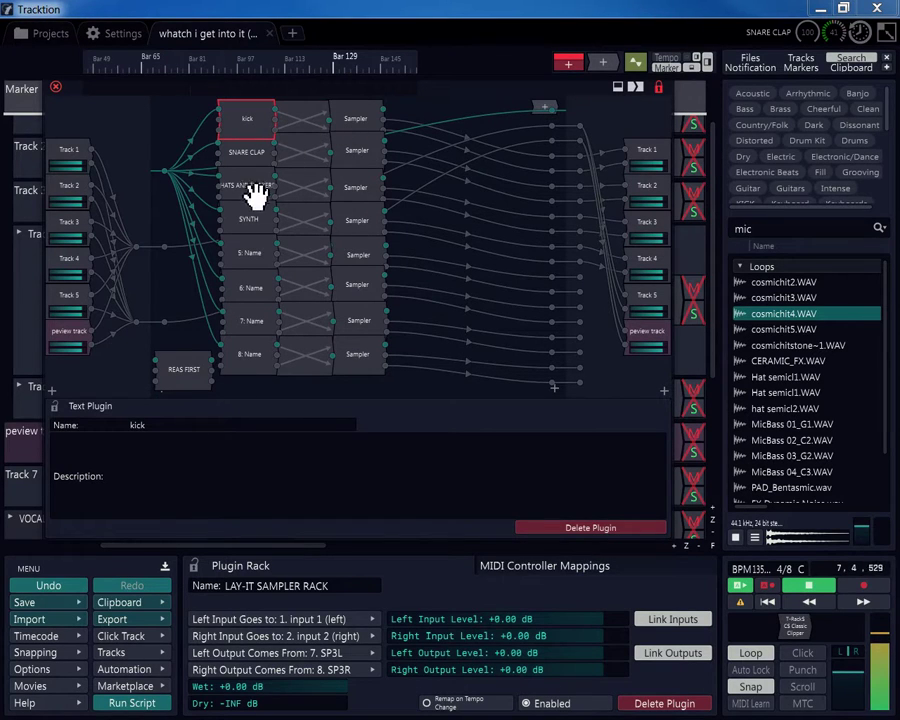
{"action": "left_click", "coordinate": [55, 88]}
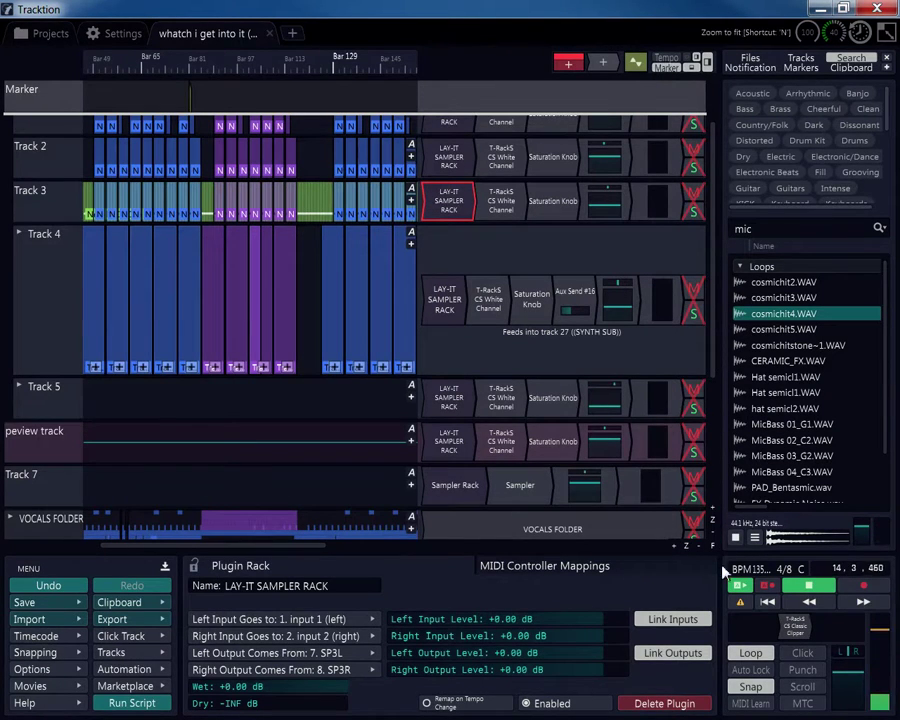
- Inspect the notes of Track 2's MIDI clip at bar 25 in the expanded track, and shrink the track back to compact height
{"action": "scroll", "coordinate": [405, 234], "scroll_direction": "down", "scroll_amount": 2}
{"action": "scroll", "coordinate": [135, 217], "scroll_direction": "up", "scroll_amount": 5}
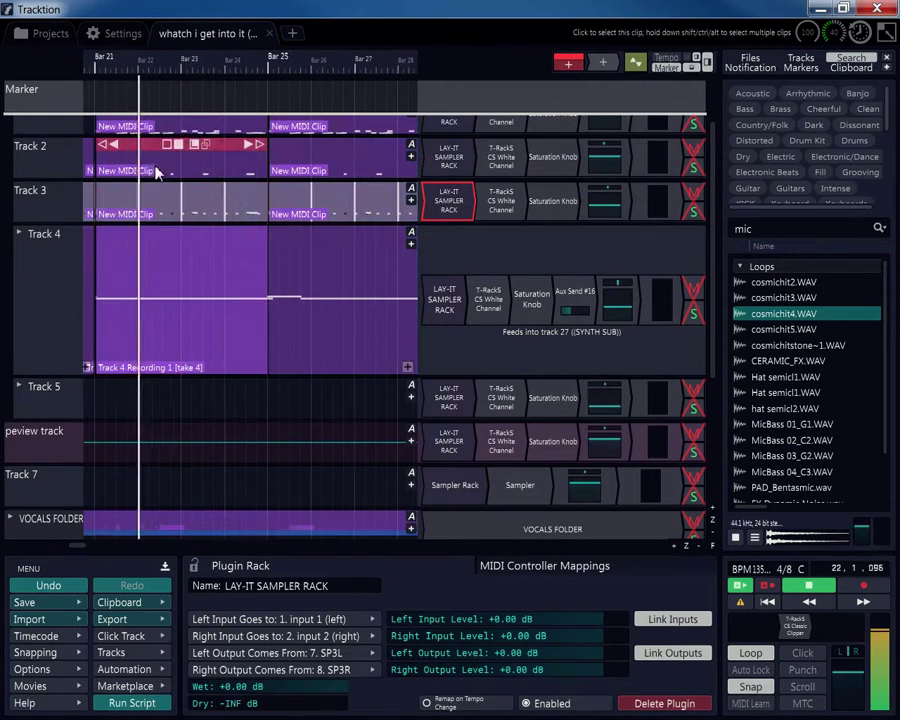
{"action": "double_click", "coordinate": [300, 153]}
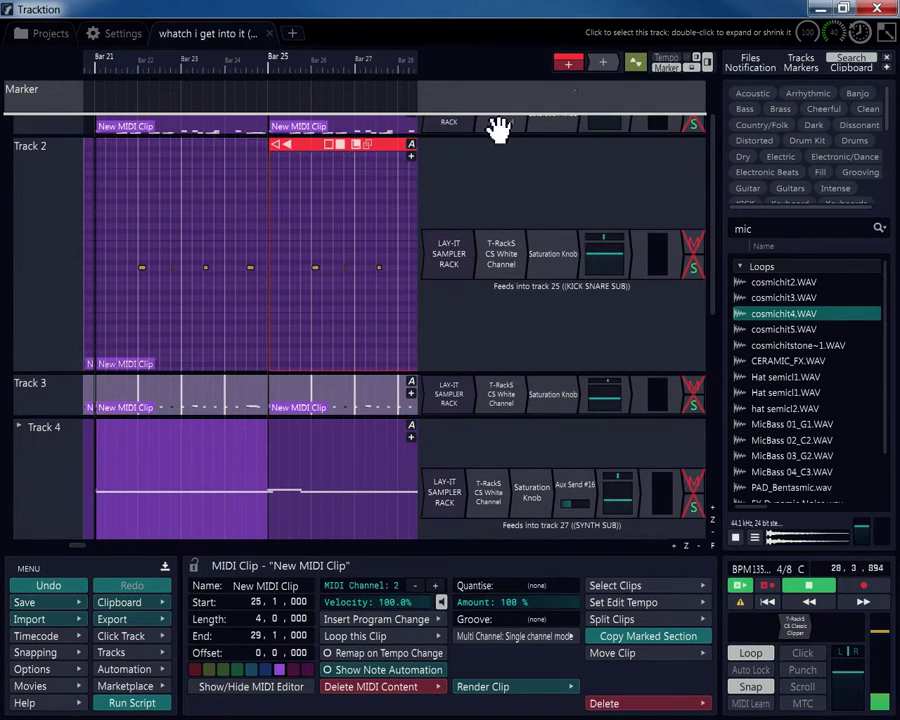
{"action": "scroll", "coordinate": [35, 100], "scroll_direction": "up", "scroll_amount": 2}
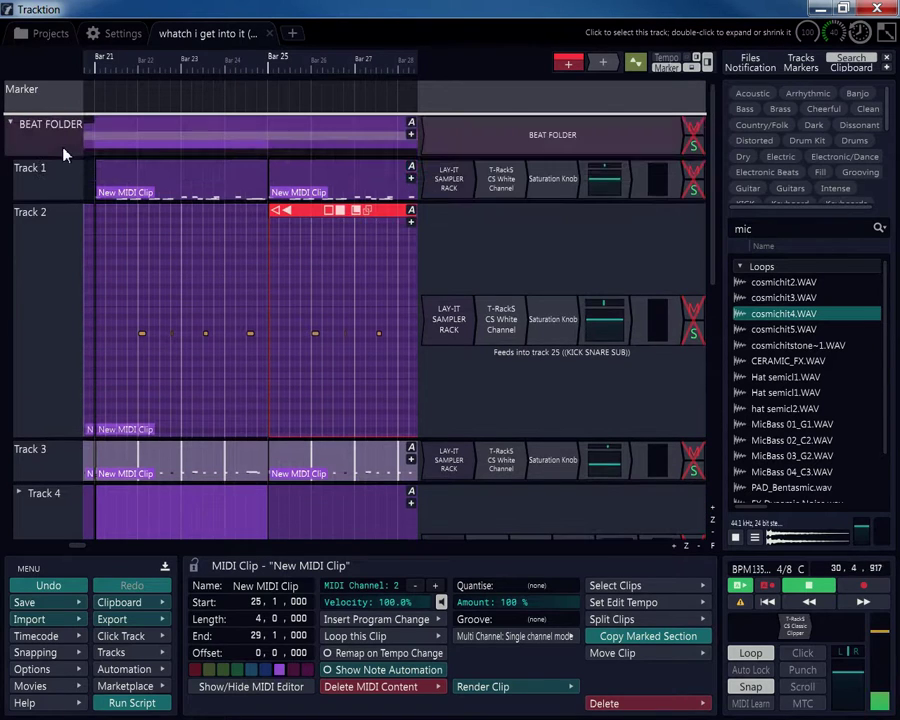
{"action": "left_click", "coordinate": [40, 215]}
{"action": "double_click", "coordinate": [38, 213]}
{"action": "double_click", "coordinate": [35, 212]}
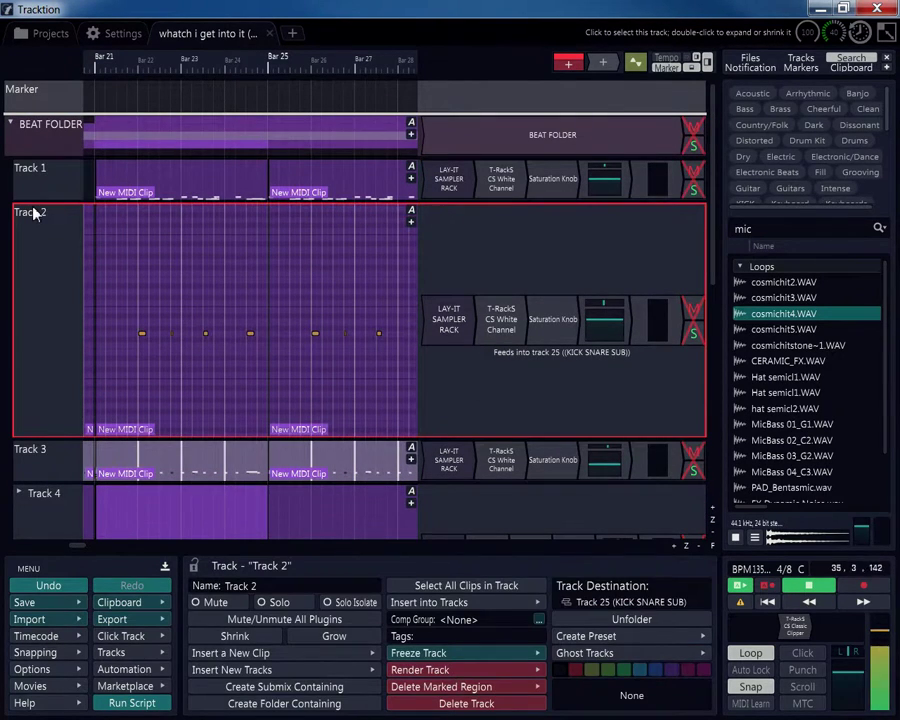
{"action": "double_click", "coordinate": [32, 215]}
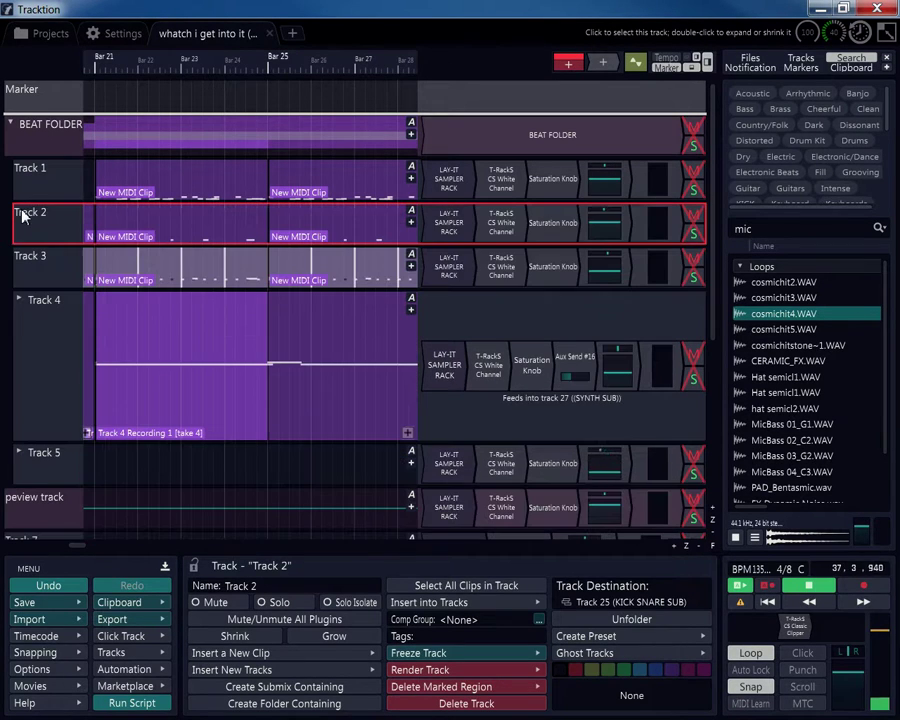
- Reduce Track 4 to a compact height and collapse the BEAT FOLDER
{"action": "left_click", "coordinate": [58, 302]}
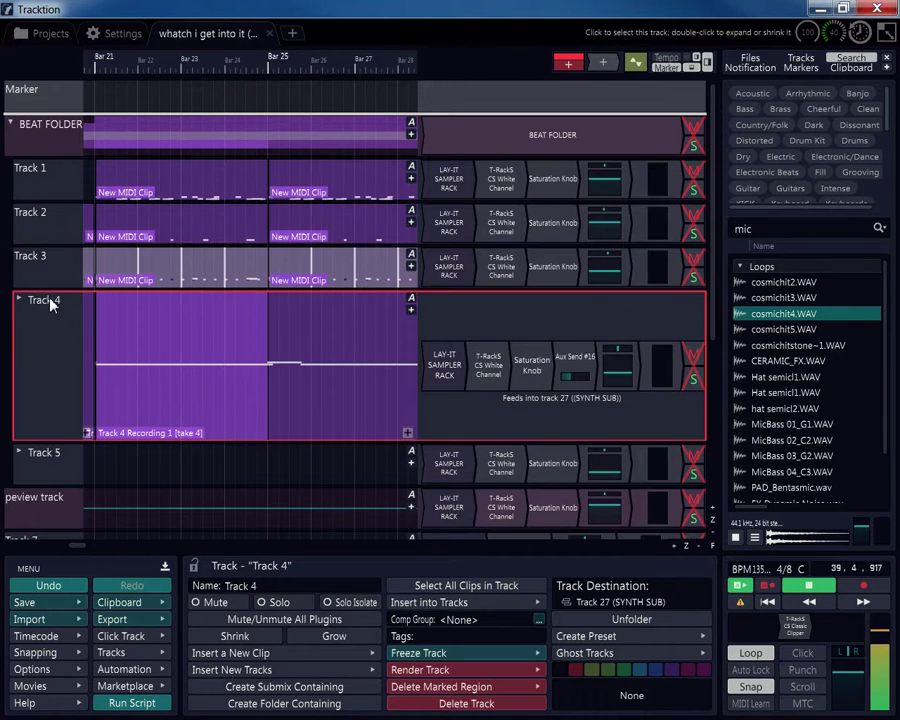
{"action": "double_click", "coordinate": [56, 302]}
{"action": "double_click", "coordinate": [56, 305]}
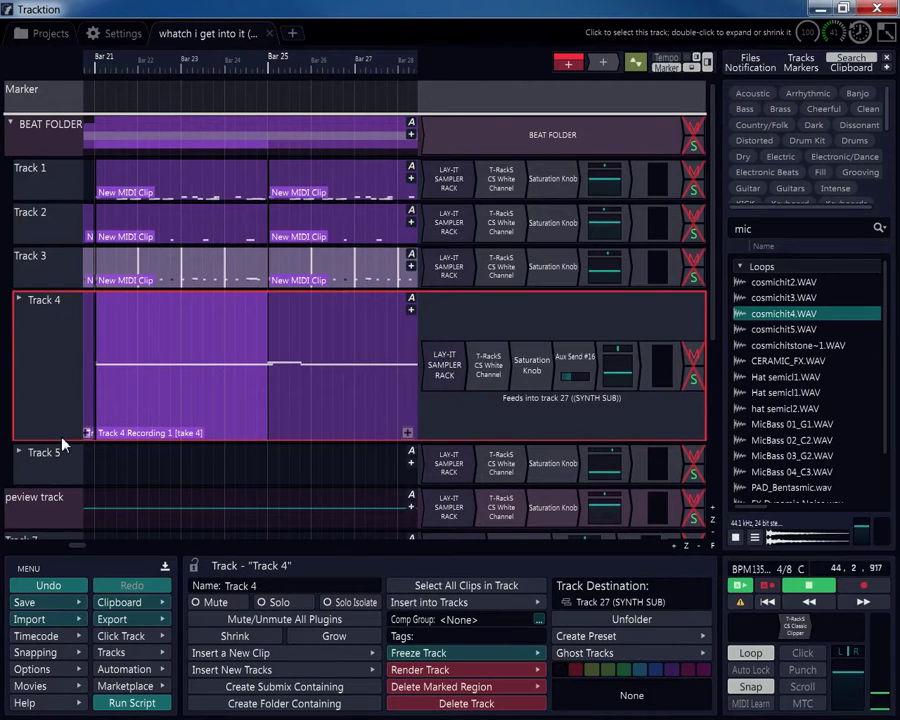
{"action": "left_click_drag", "start_coordinate": [62, 441], "coordinate": [78, 325]}
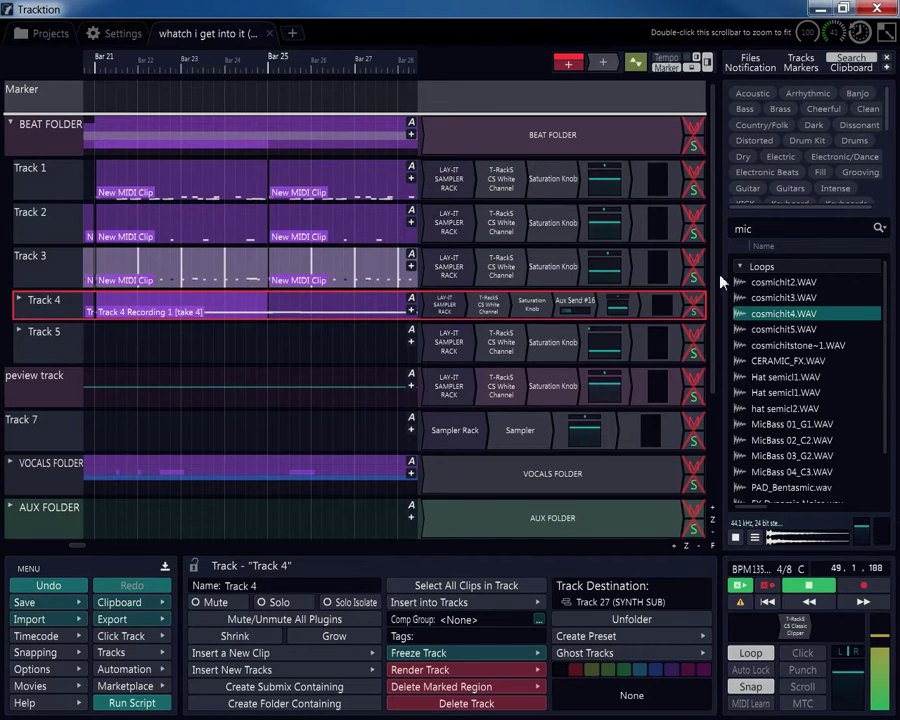
{"action": "left_click", "coordinate": [10, 126]}
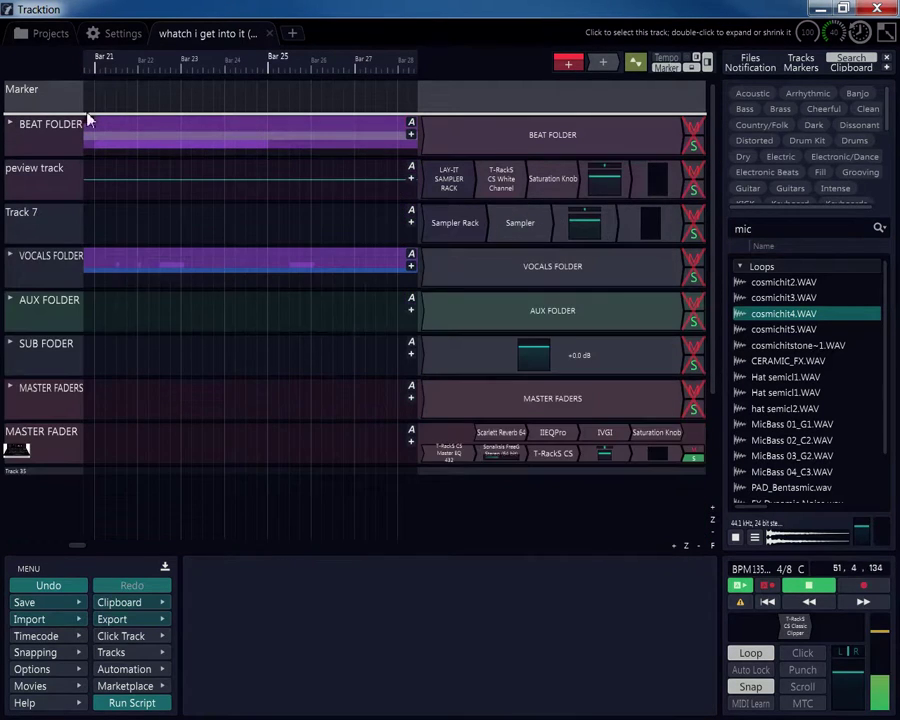
- Preview the exported audio file "whatch i get into it (clean) Export 1" from the TAP EMULATION project, and stop playback
{"action": "left_click", "coordinate": [58, 35]}
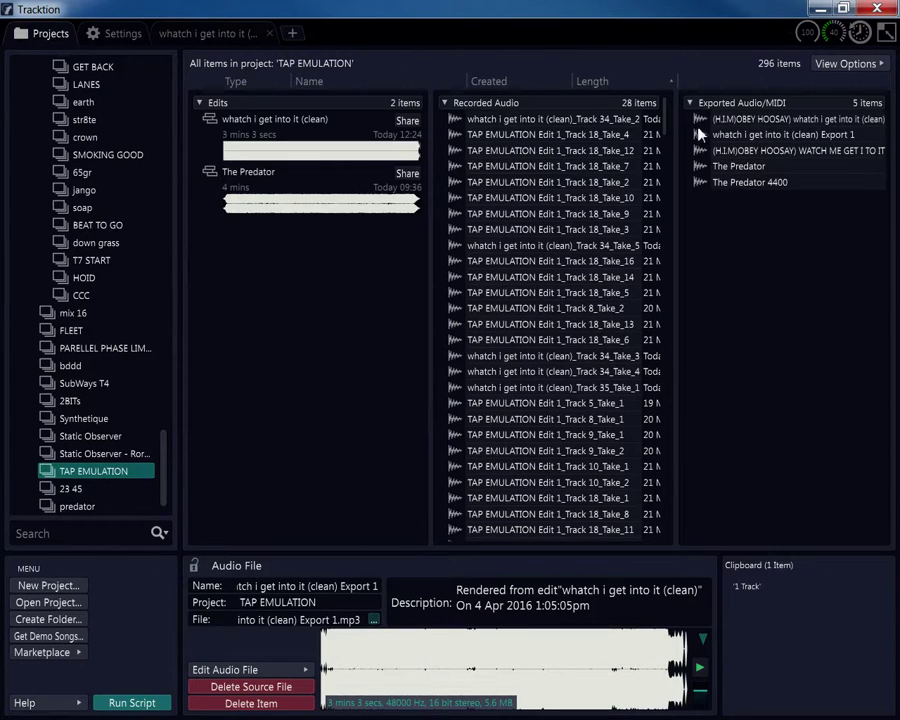
{"action": "left_click", "coordinate": [704, 670]}
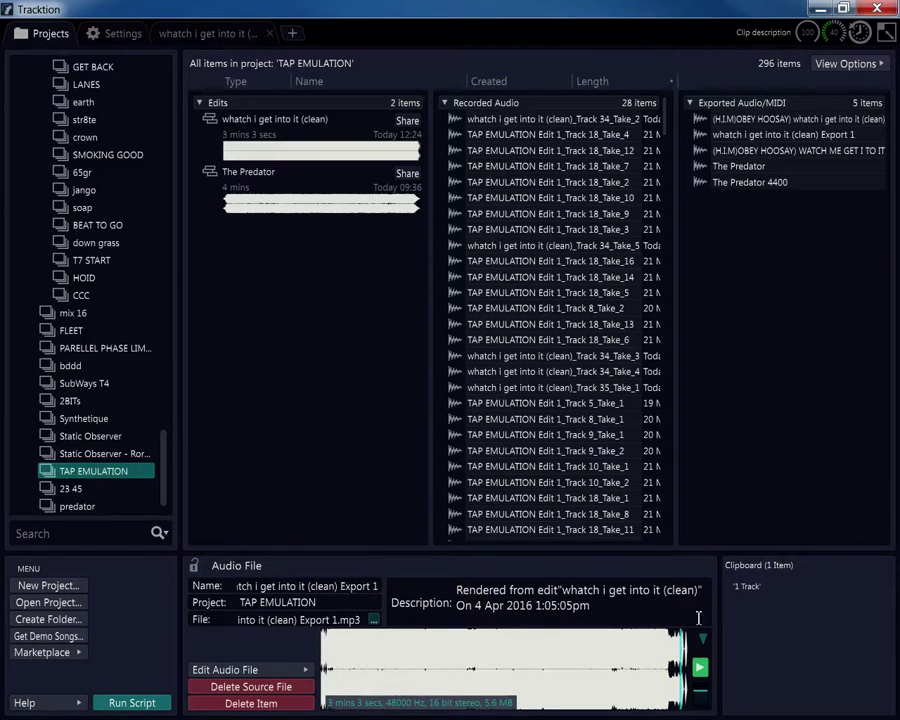
{"action": "left_click", "coordinate": [700, 669]}
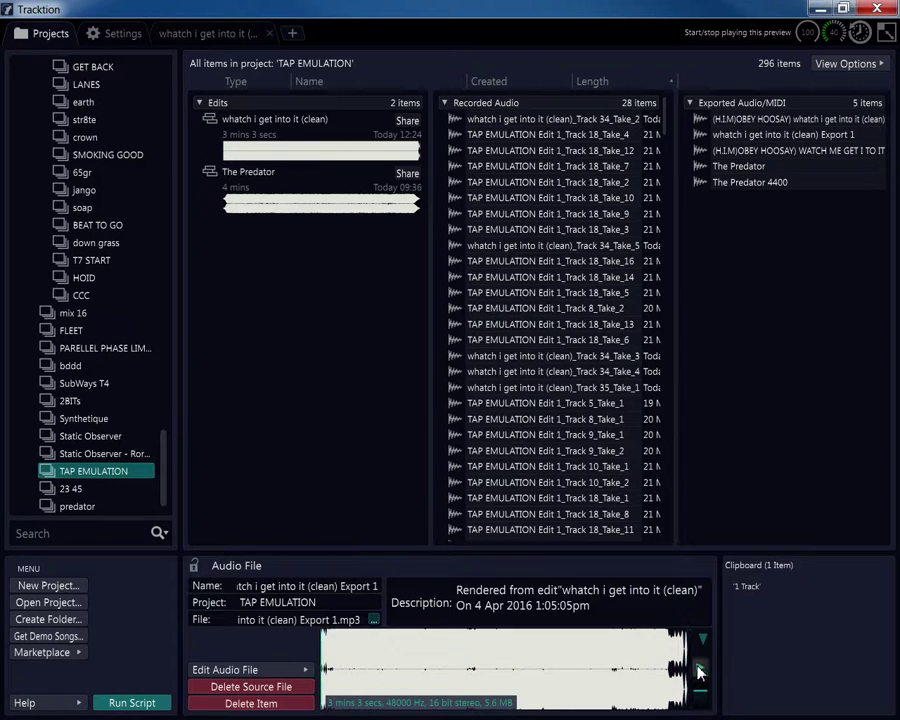